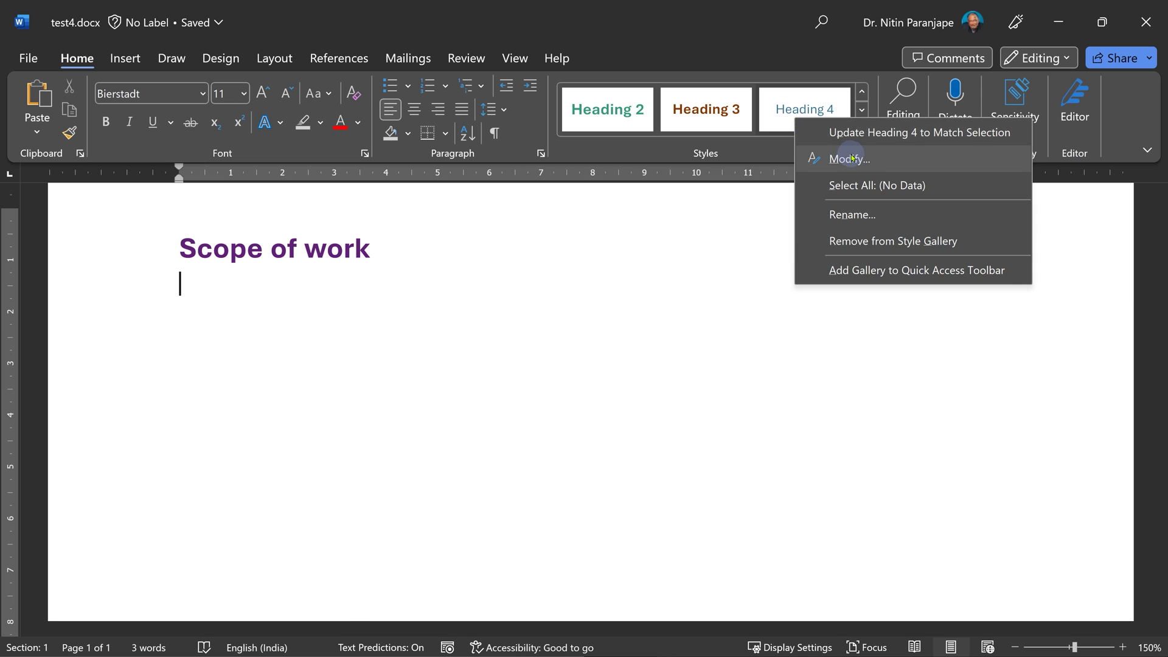
- Assign the keyboard shortcut Alt+4 to the Heading 4 style
click(842, 302)
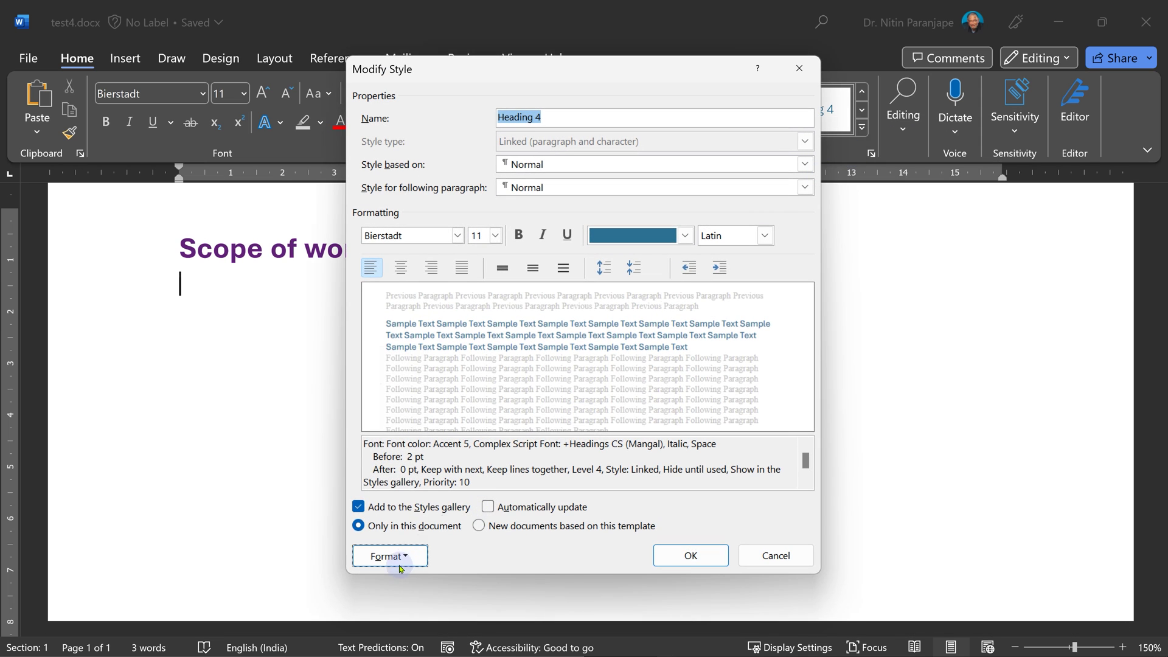
click(399, 567)
click(384, 513)
key(alt+4)
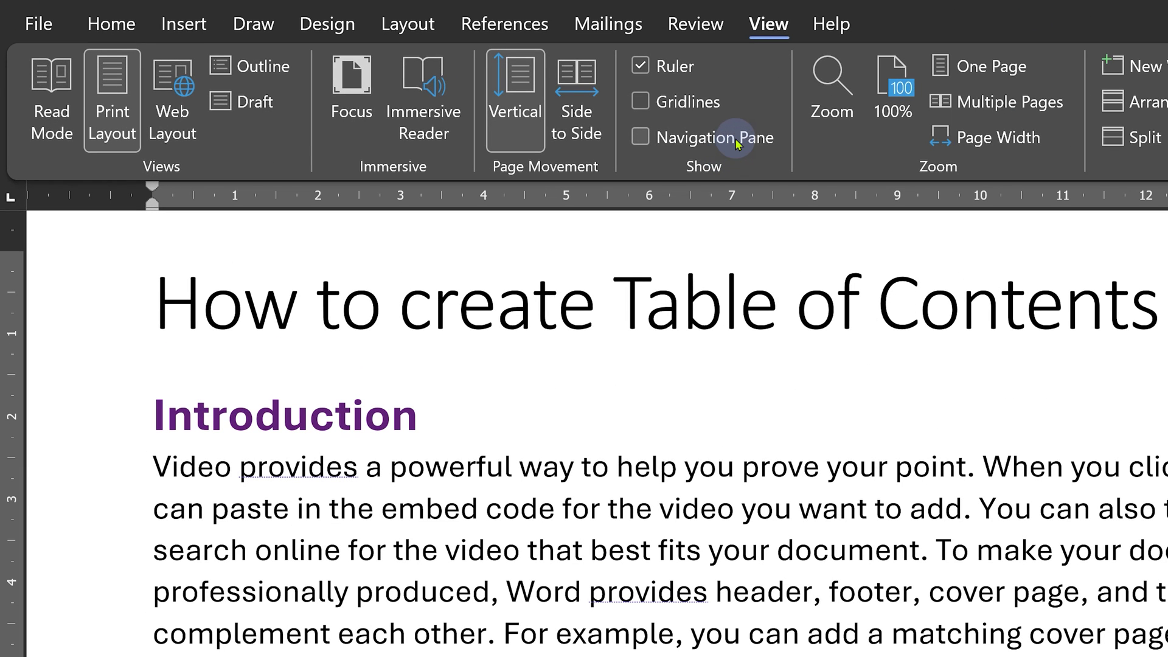
- Show the Navigation Pane at Heading 1 level, expanding PowerPoint and its Editing tools headings
click(736, 141)
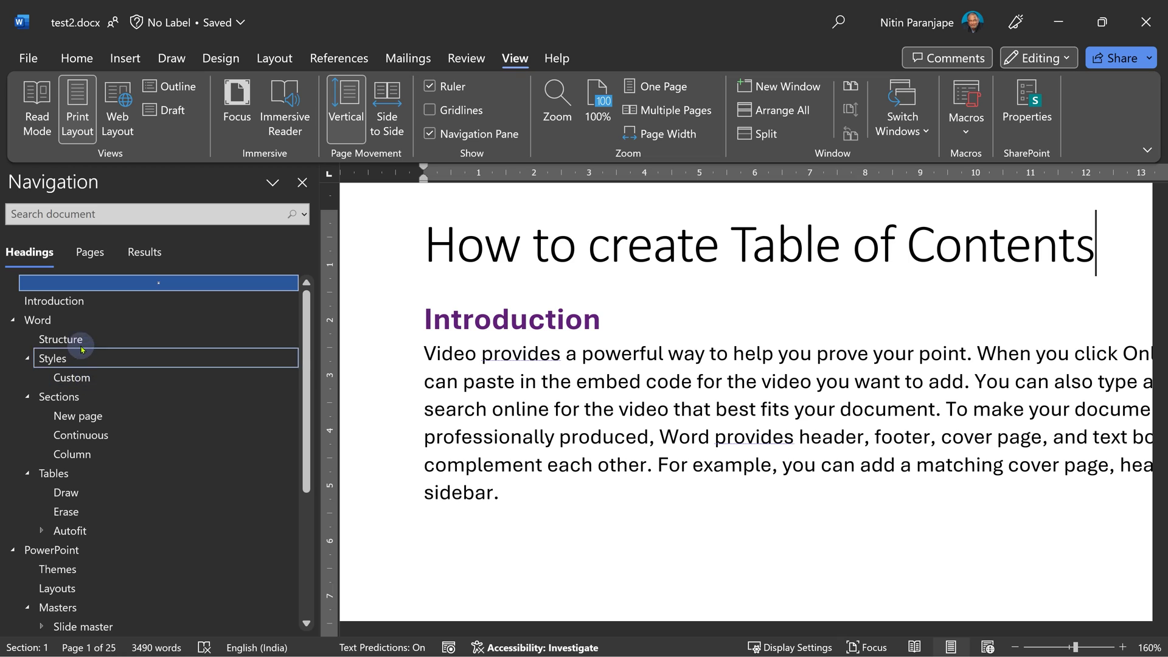
right_click(82, 322)
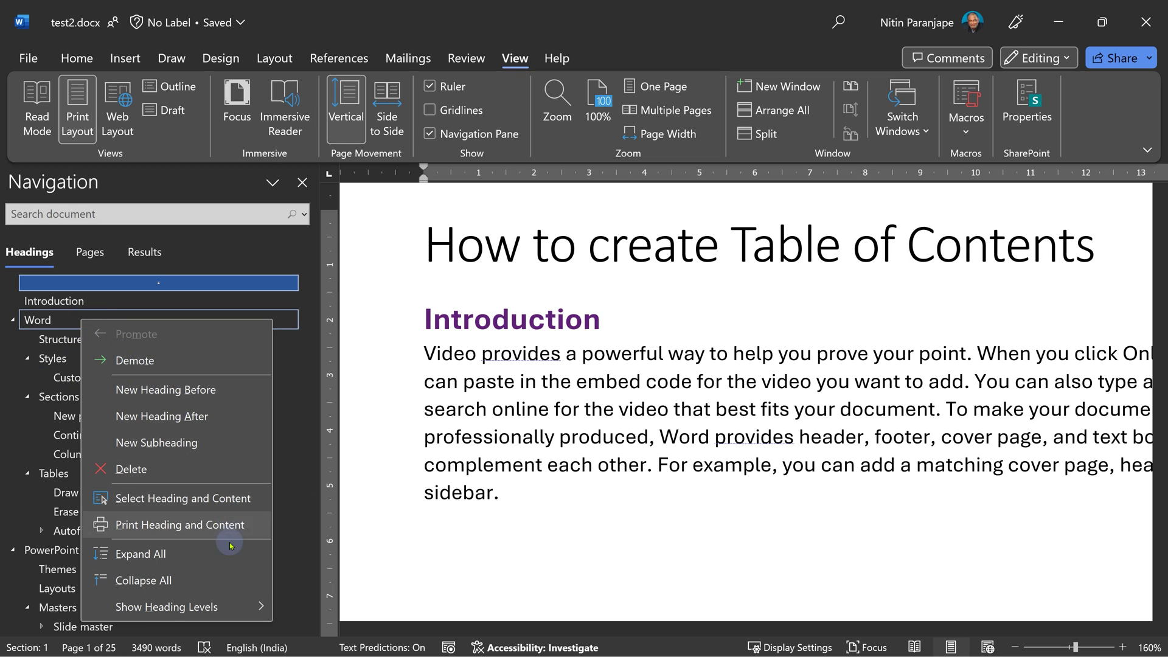
mouse_move(226, 604)
click(338, 432)
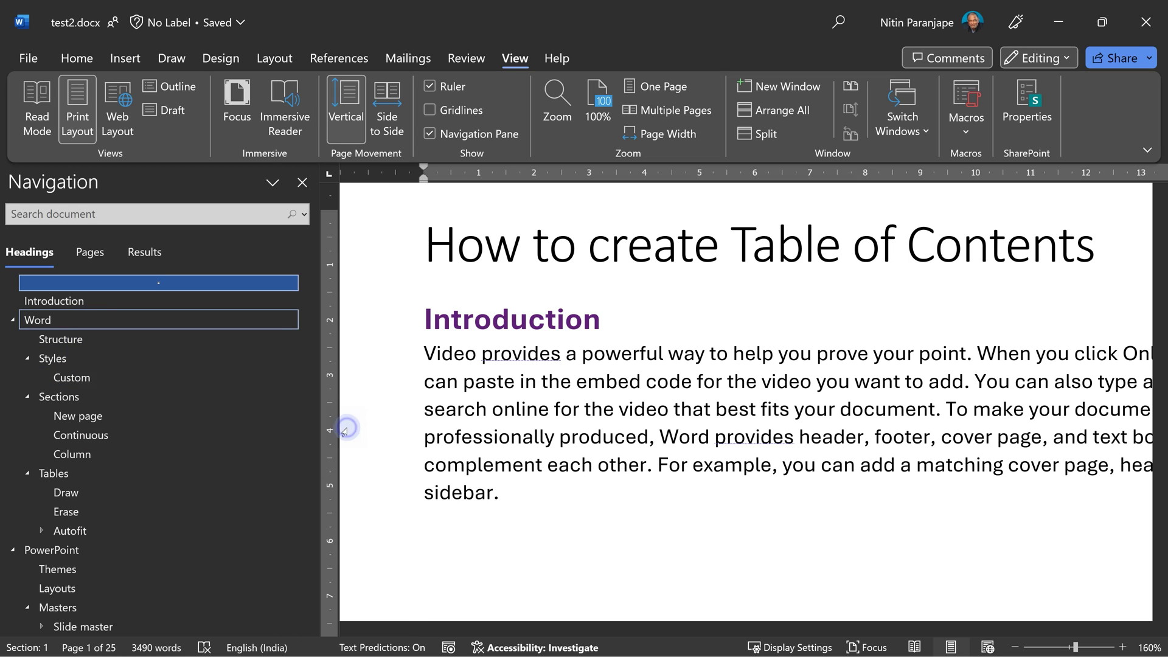
click(13, 339)
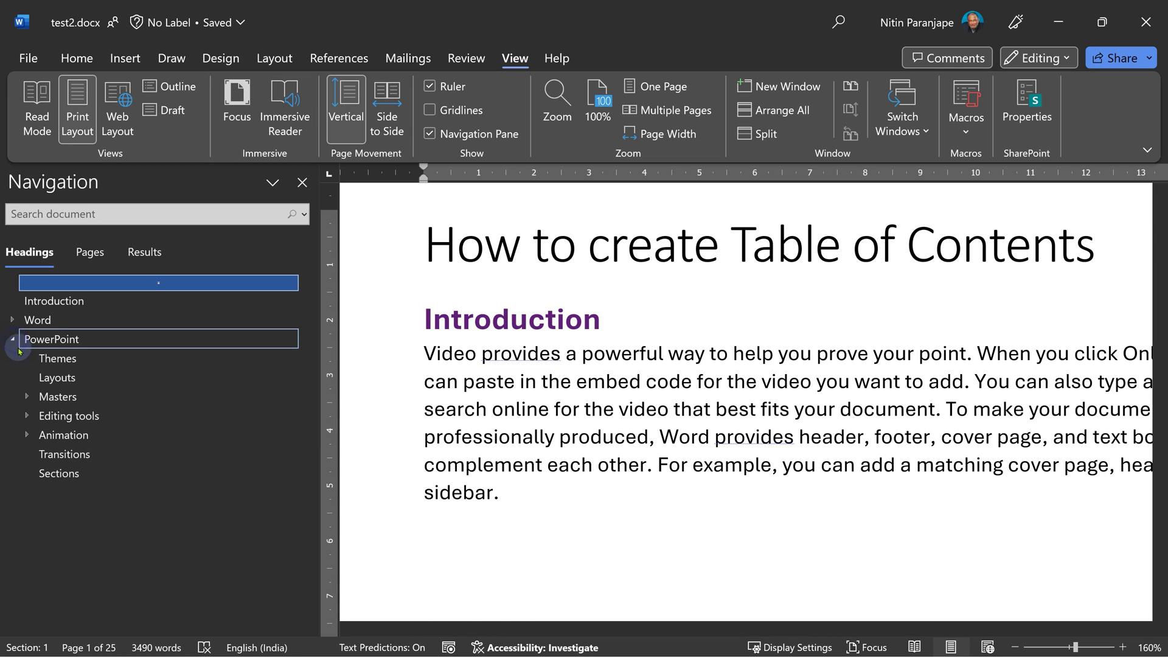
click(27, 415)
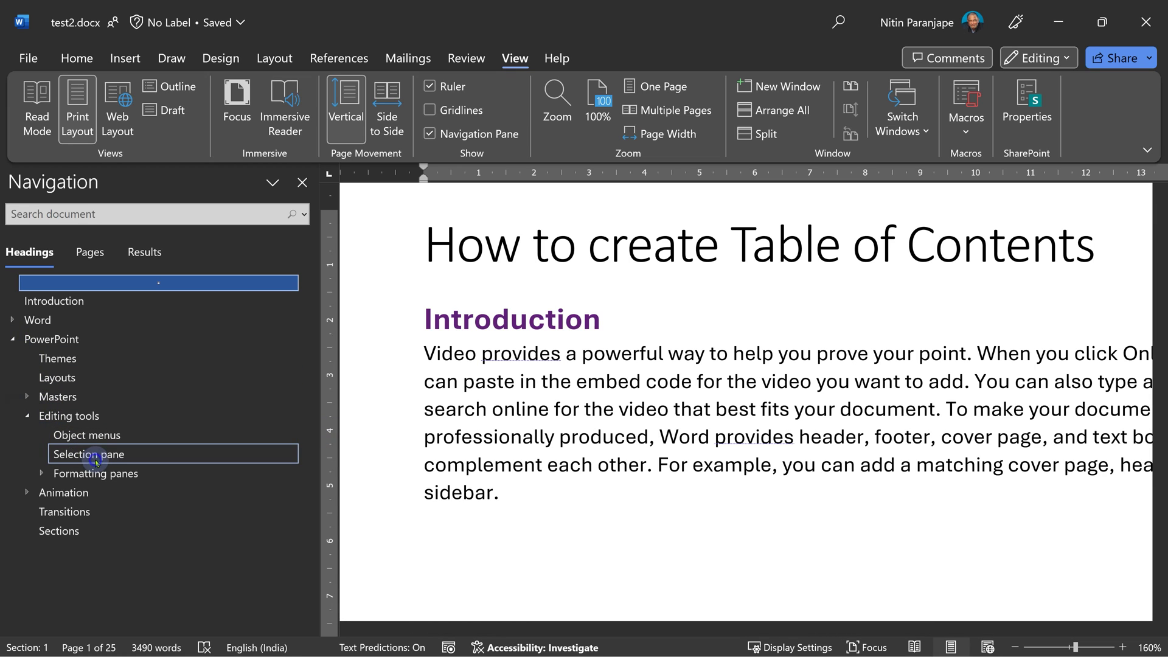
click(92, 454)
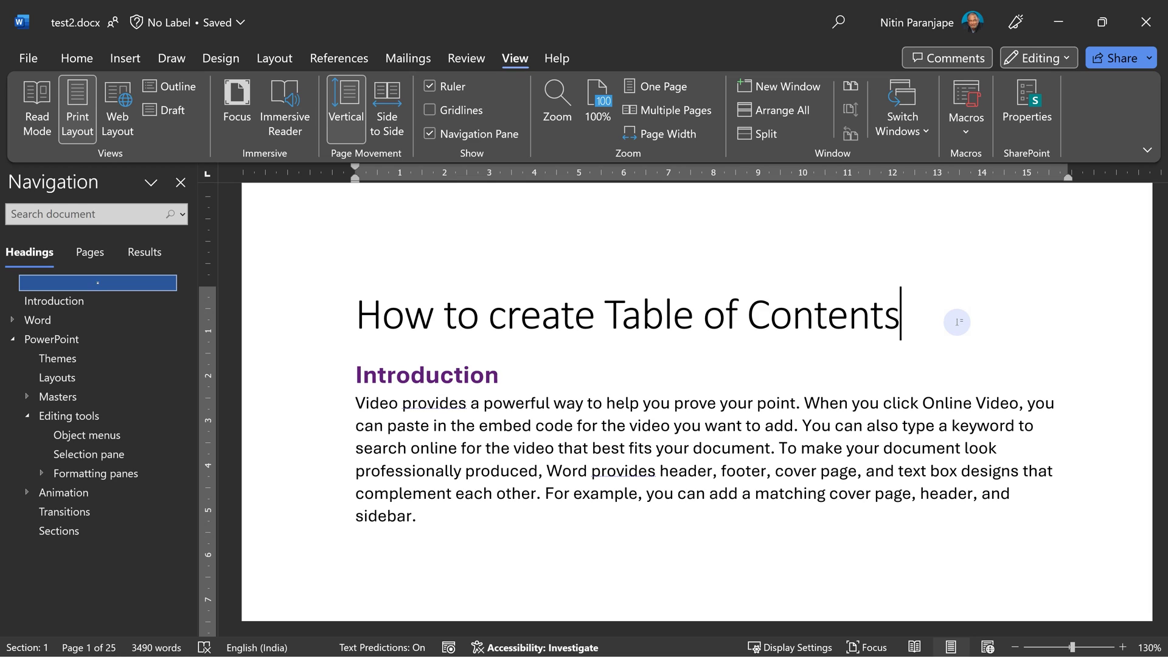
- Add an empty line below the title, try Heading 1, then reset it to Normal style
key(Return)
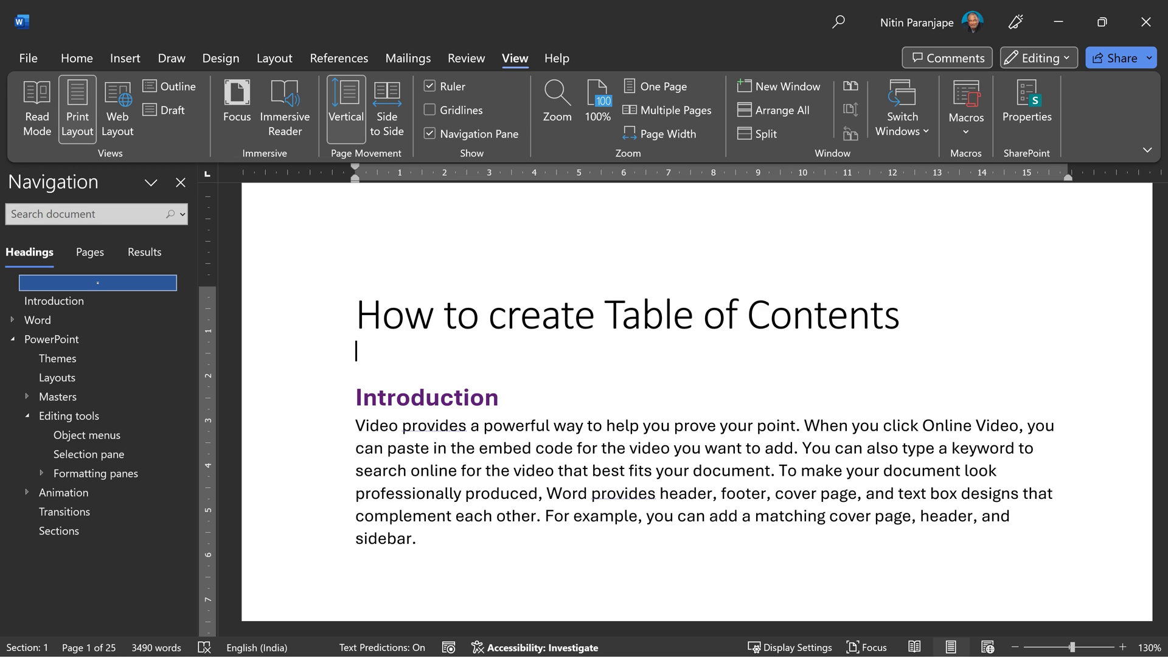
click(77, 58)
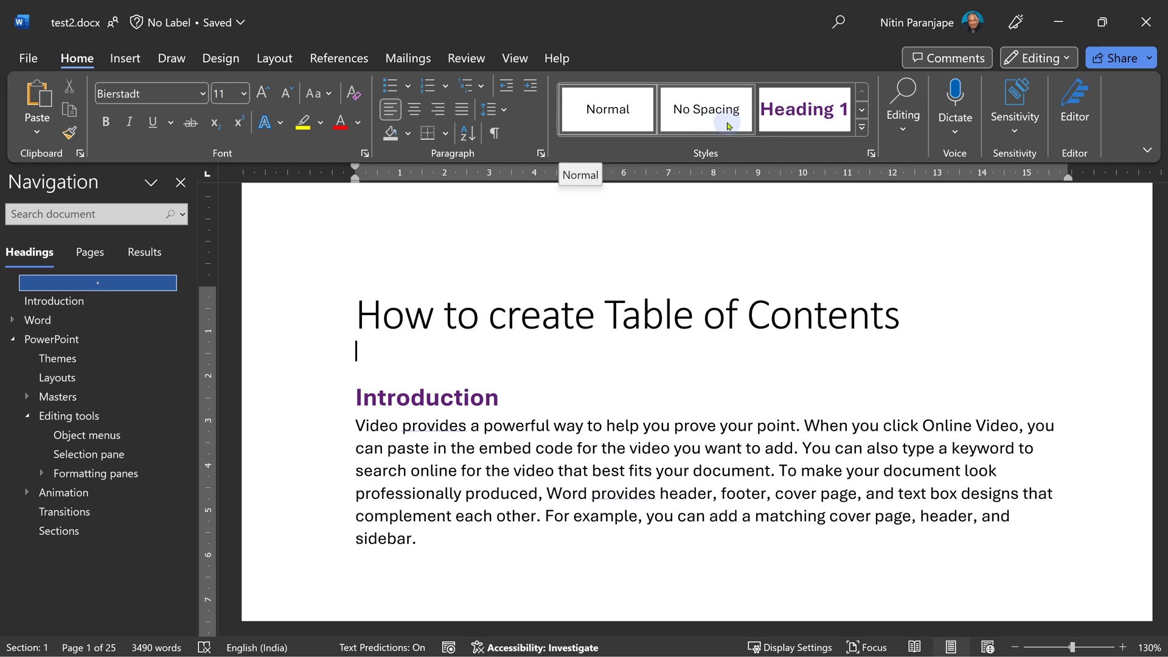
click(824, 124)
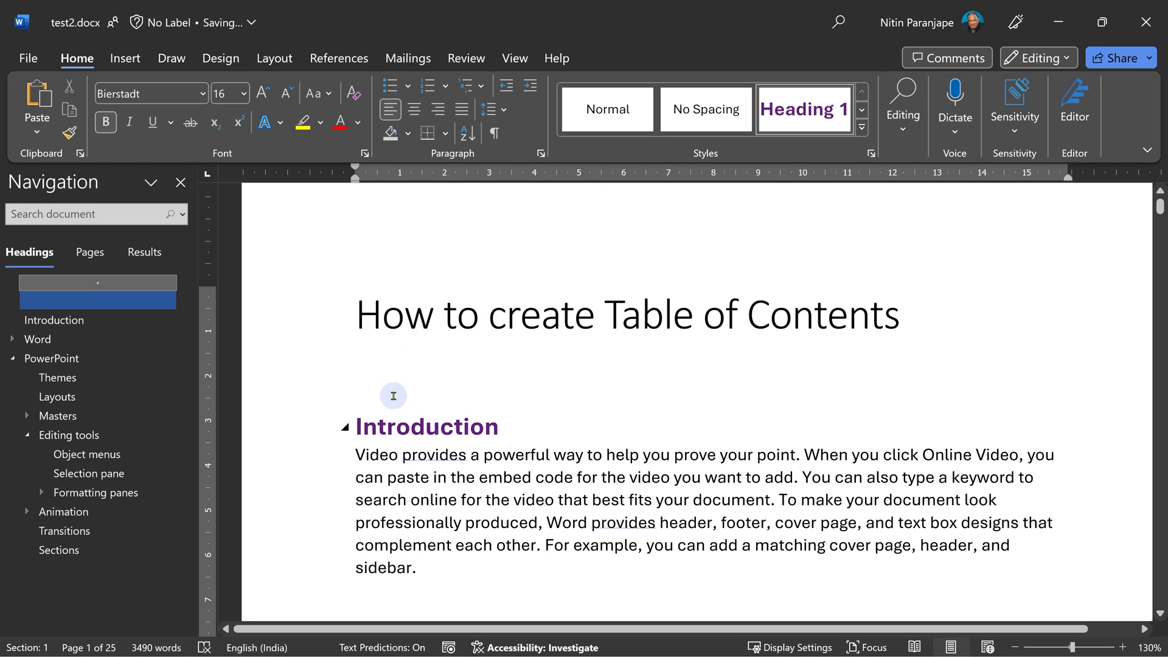
click(58, 301)
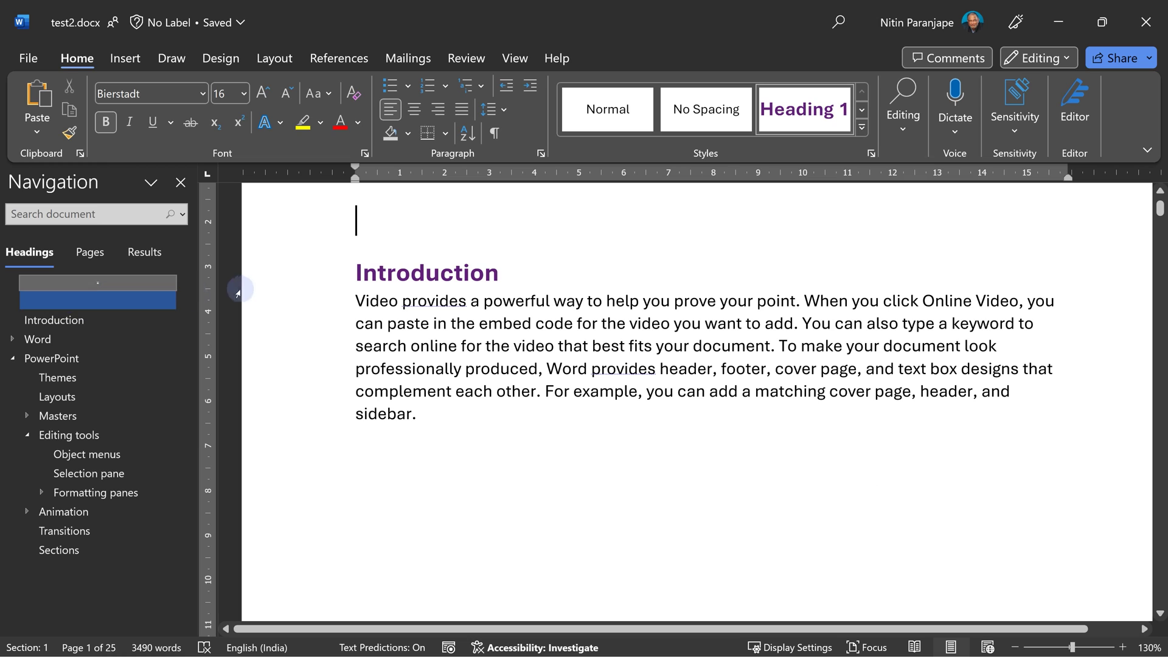
click(607, 110)
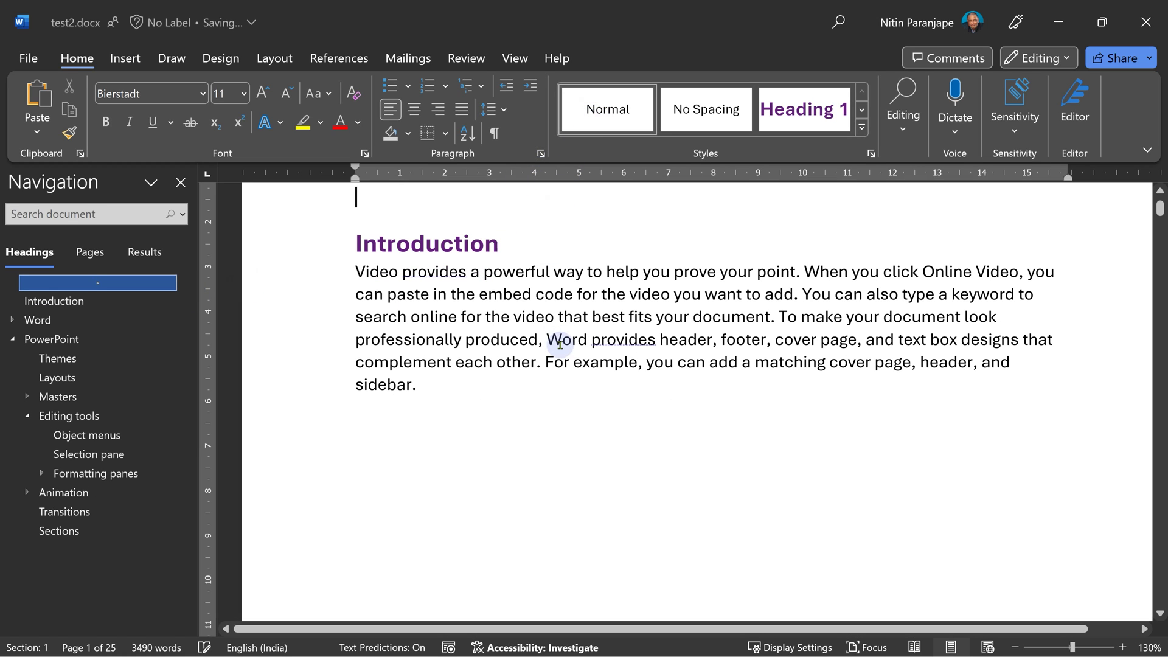
scroll(633, 342, up, 2)
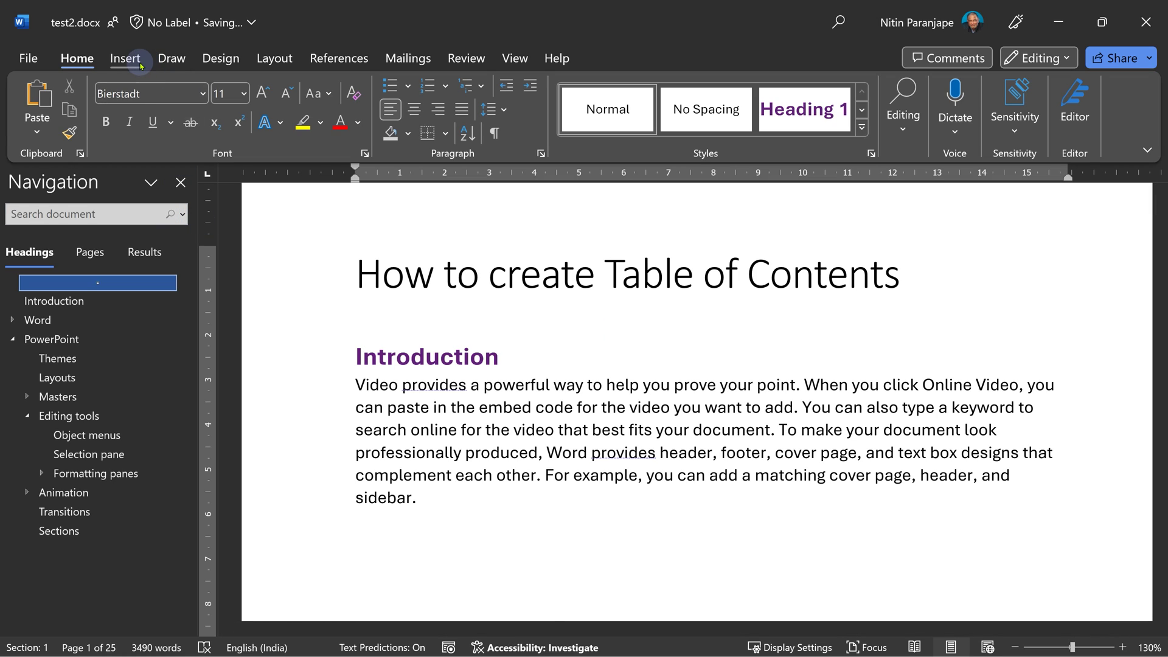
- Insert the Automatic Table 2 table of contents below the document title
click(317, 59)
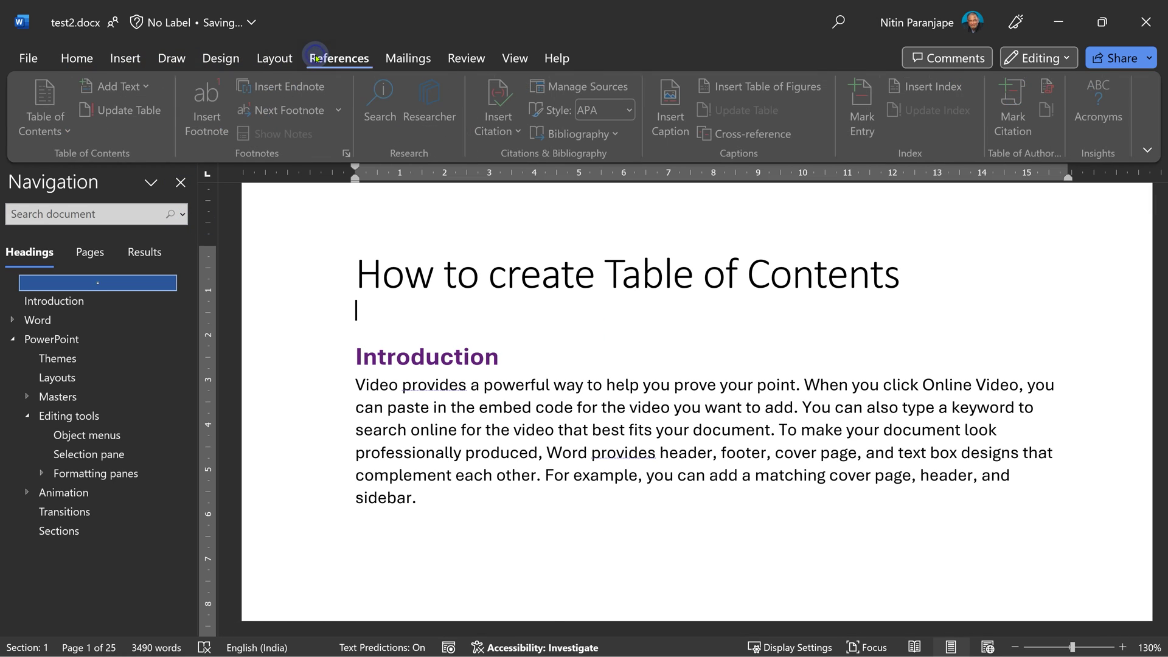
click(54, 132)
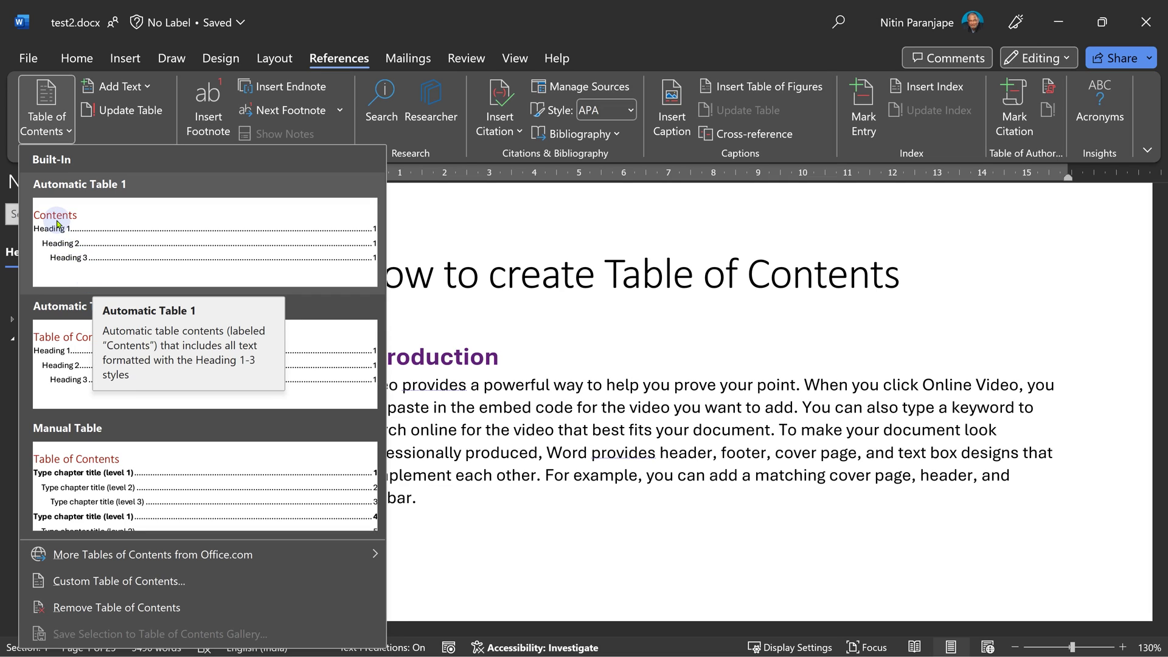
click(51, 361)
scroll(974, 418, up, 10)
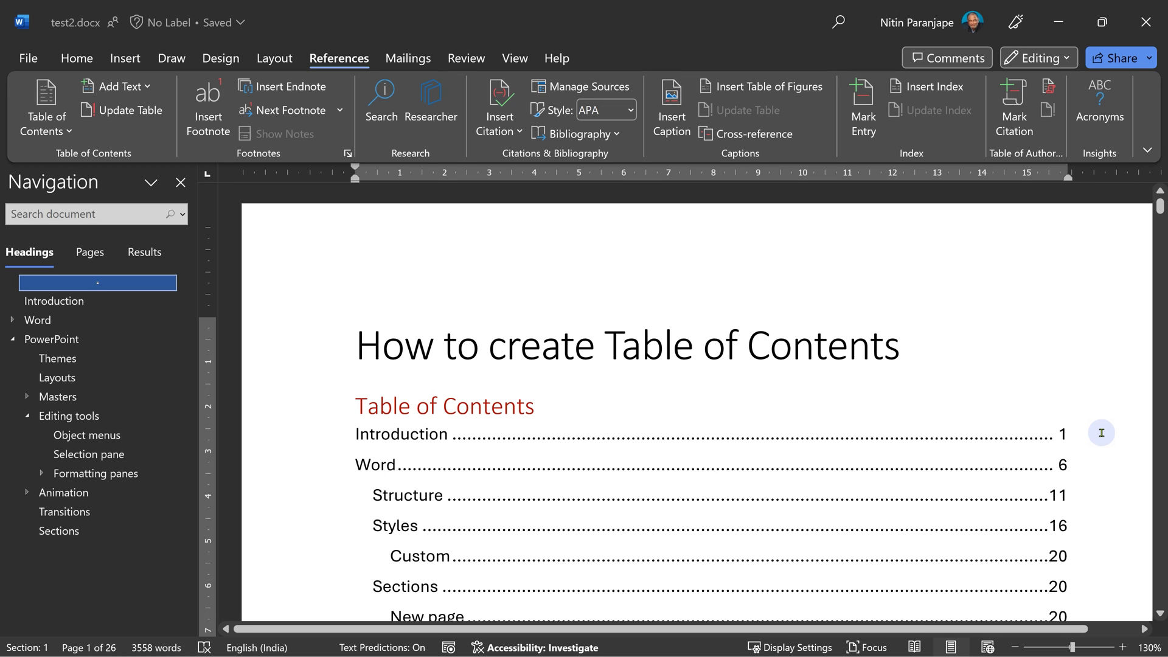
scroll(1101, 433, down, 2)
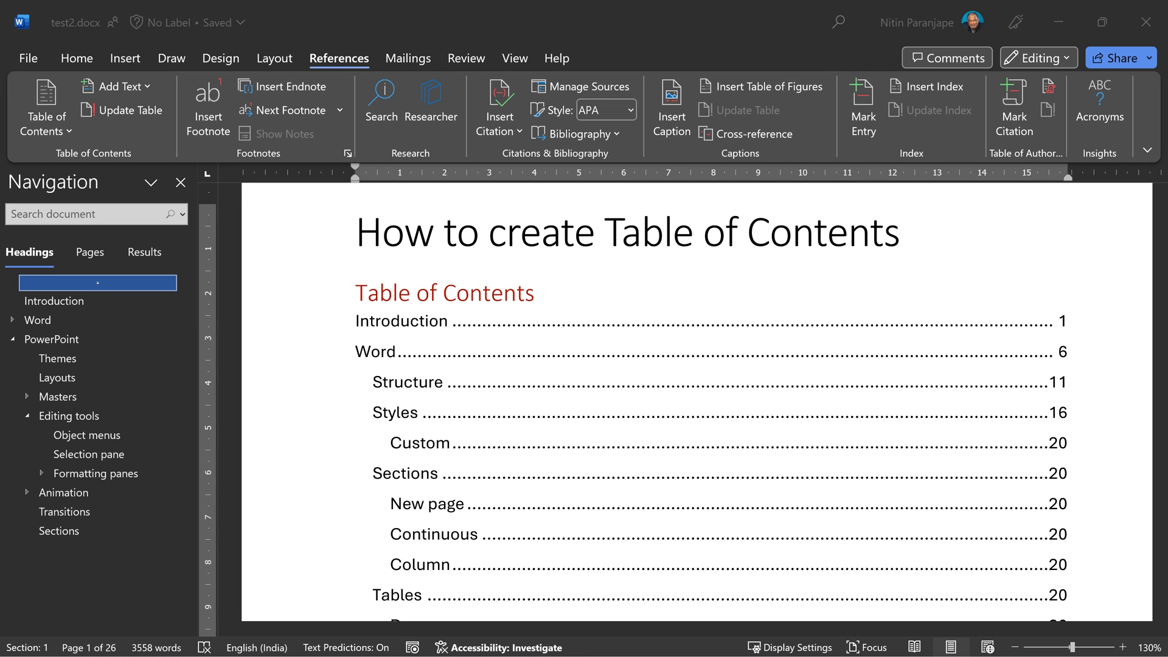
- Undo the inserted table of contents and position the caret below the title
click(1123, 266)
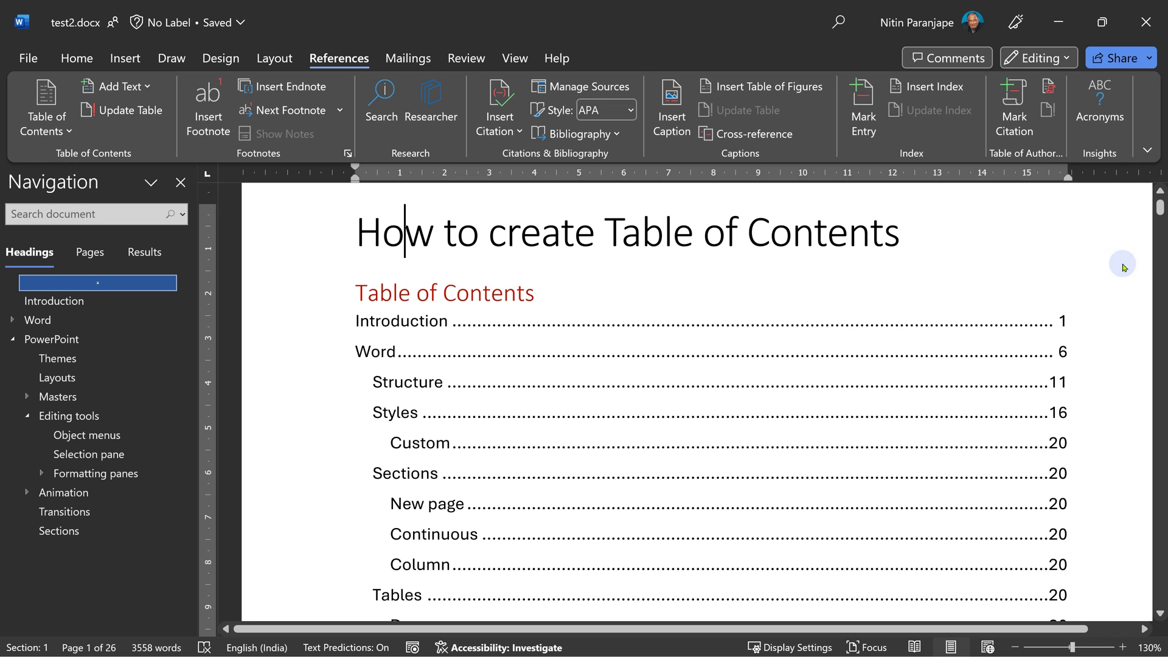
key(ctrl+z)
click(937, 342)
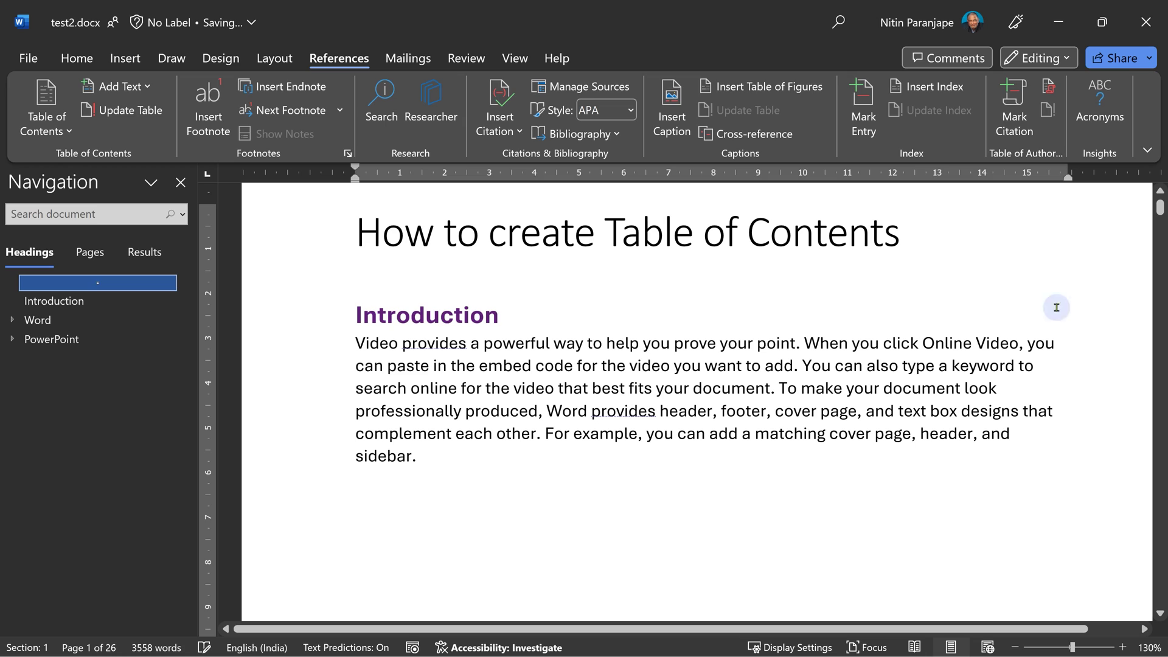
click(628, 371)
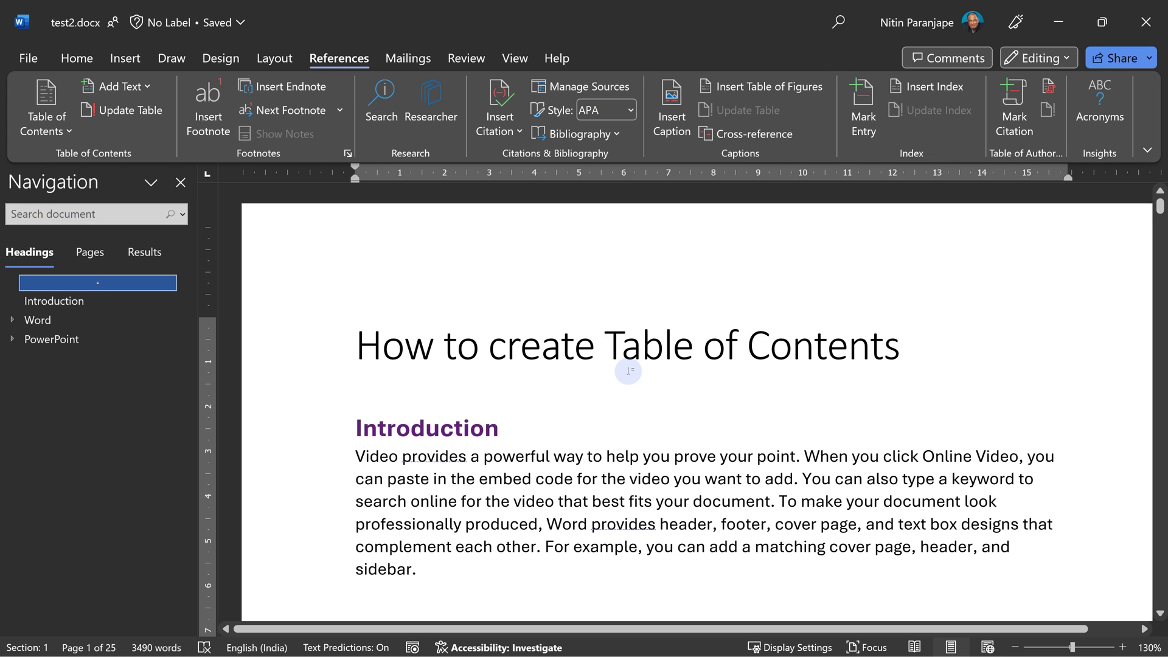
scroll(658, 449, down, 7)
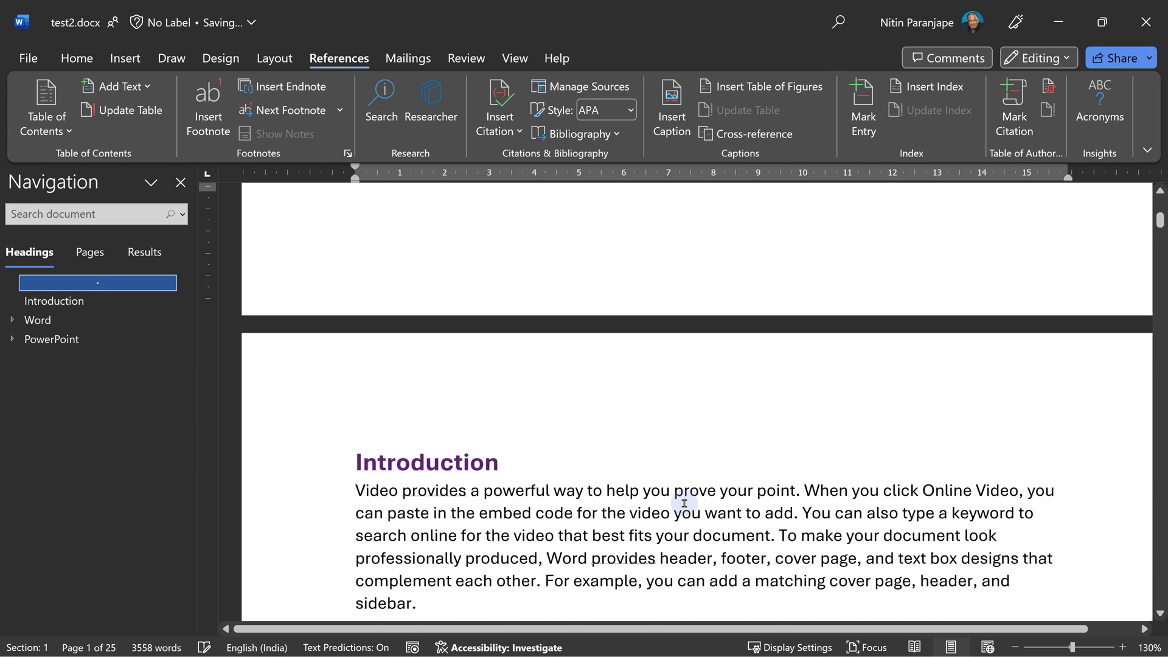
scroll(1100, 261, up, 7)
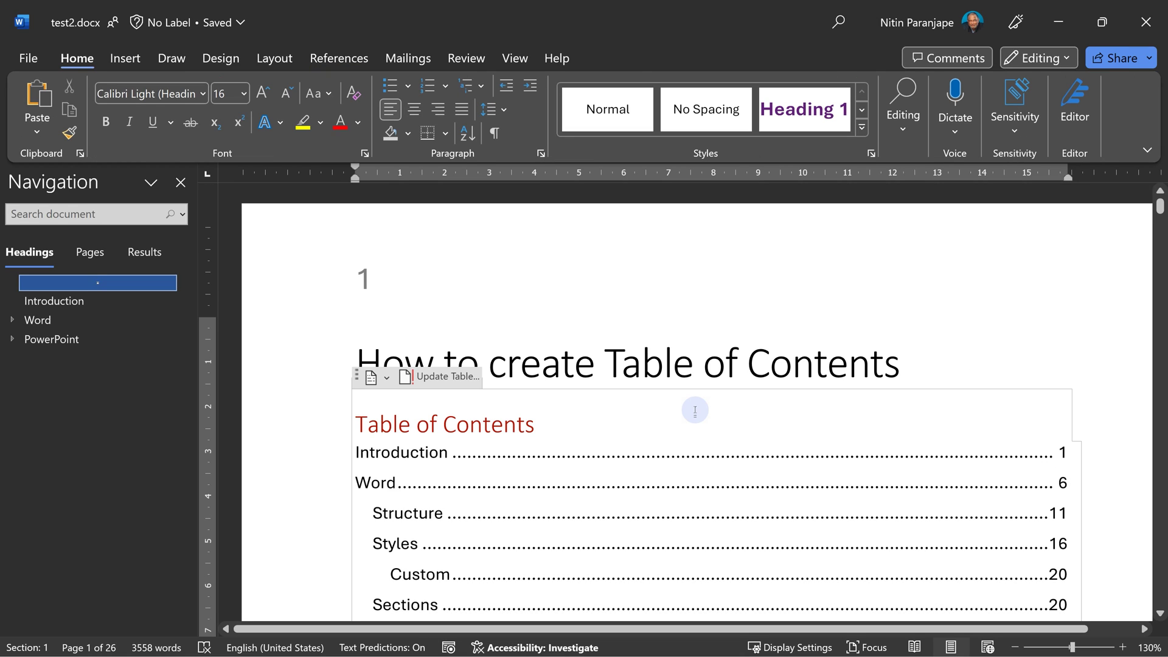
click(675, 359)
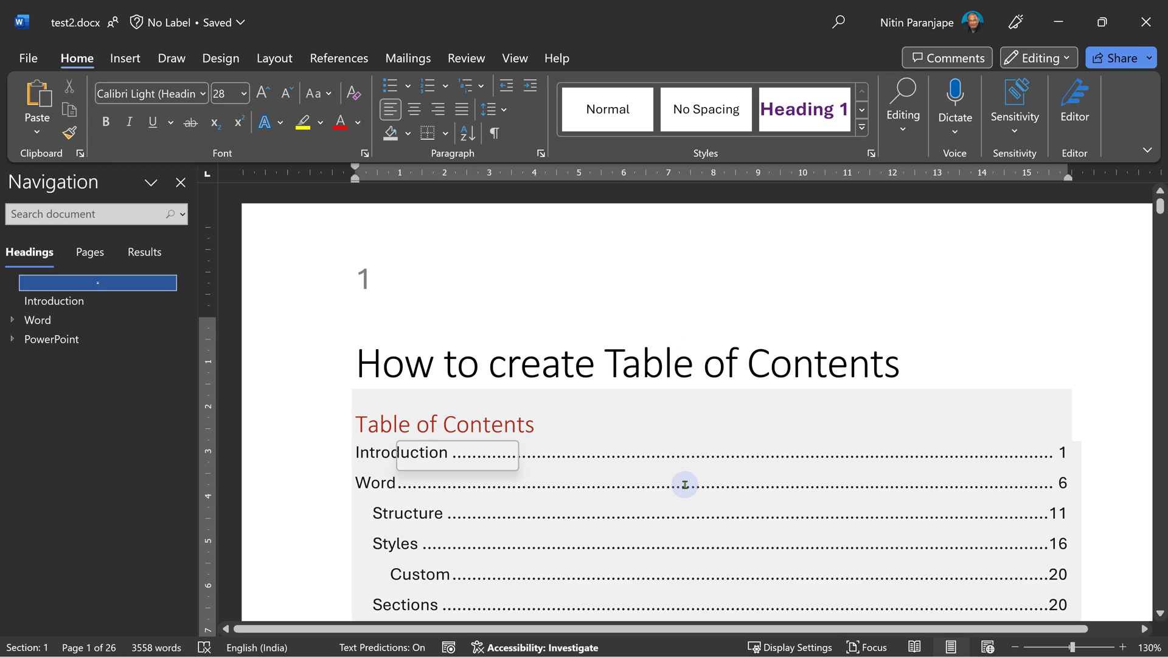
- Update the entire table of contents so Introduction shows page 2
click(631, 433)
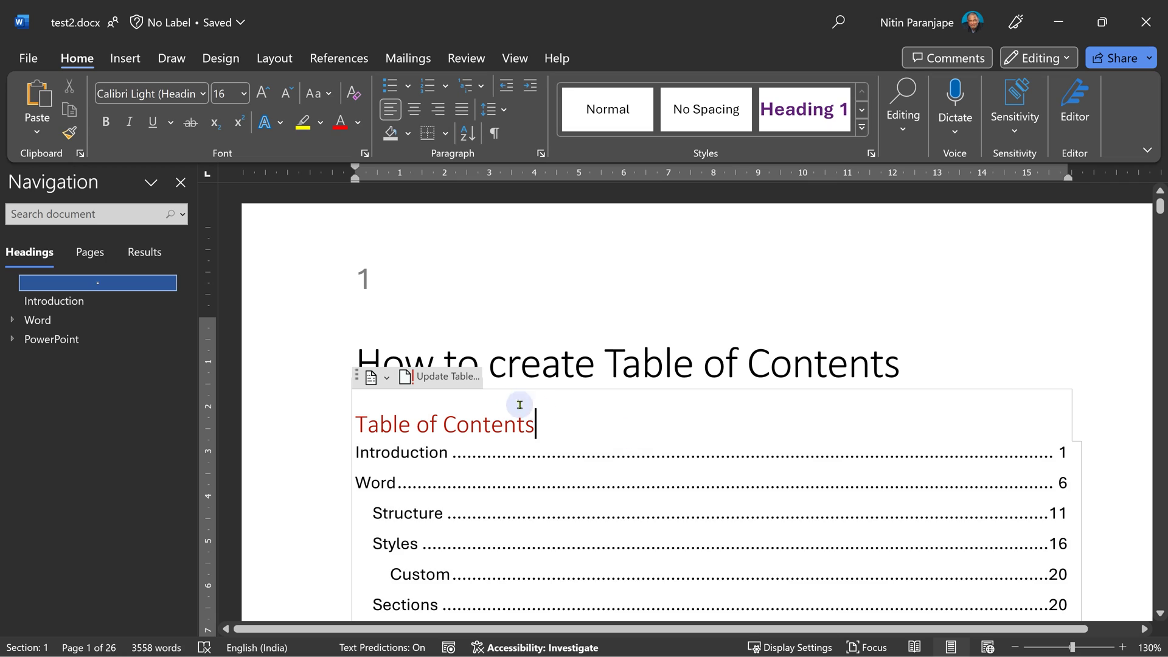
click(426, 376)
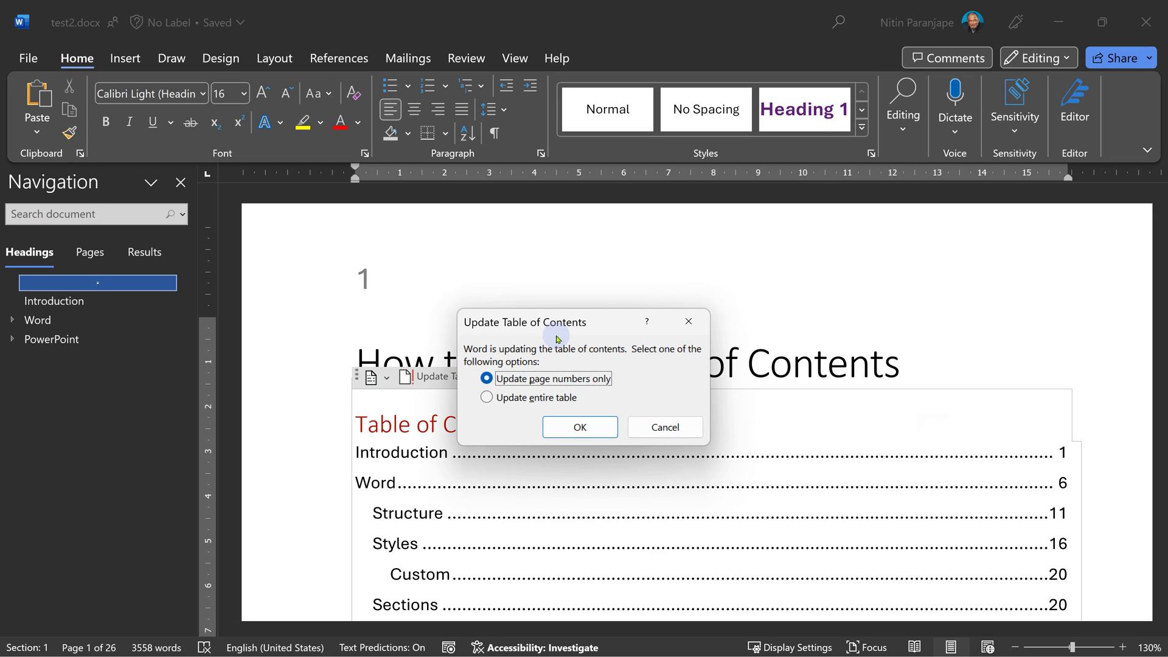
click(543, 398)
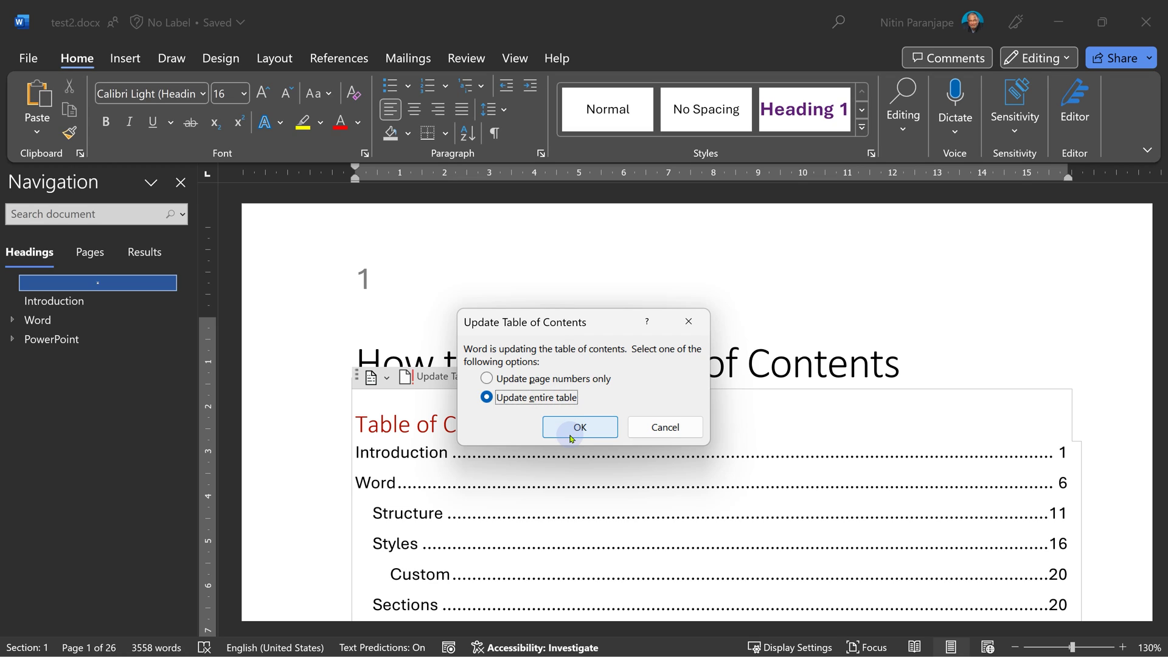
click(549, 378)
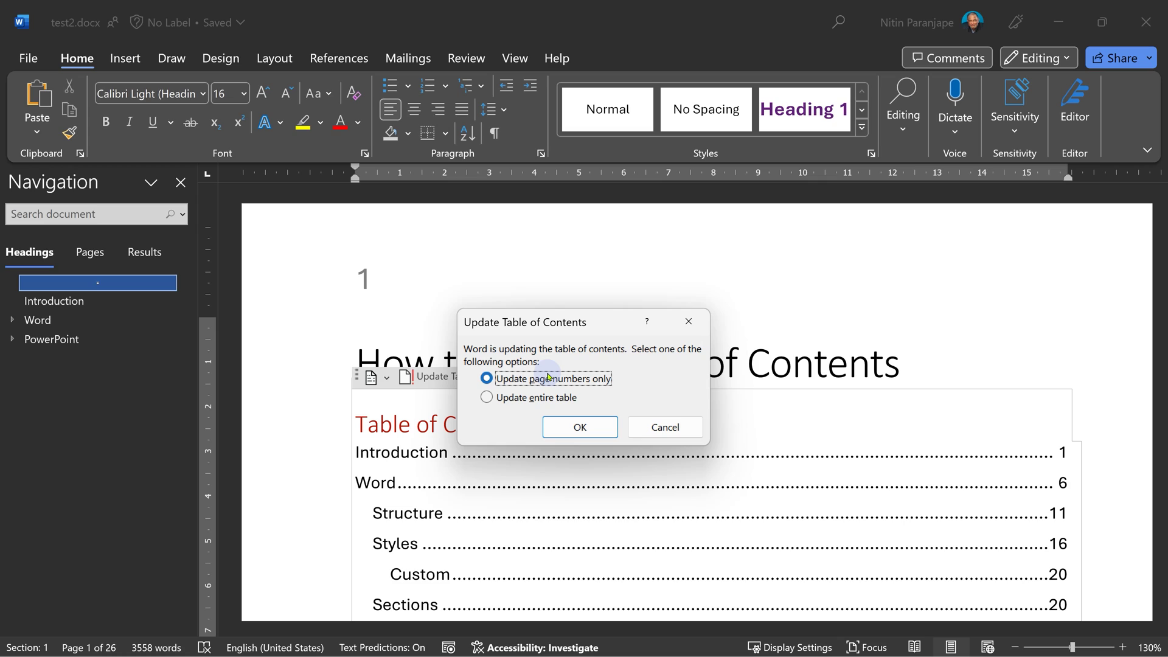
click(538, 397)
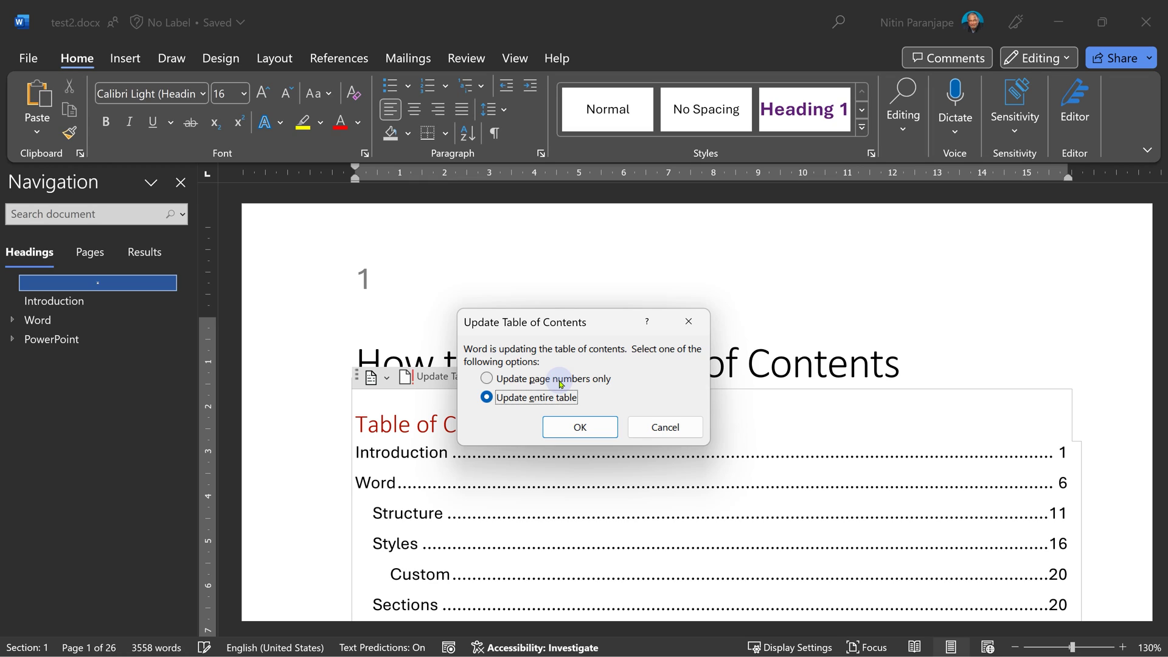
click(555, 428)
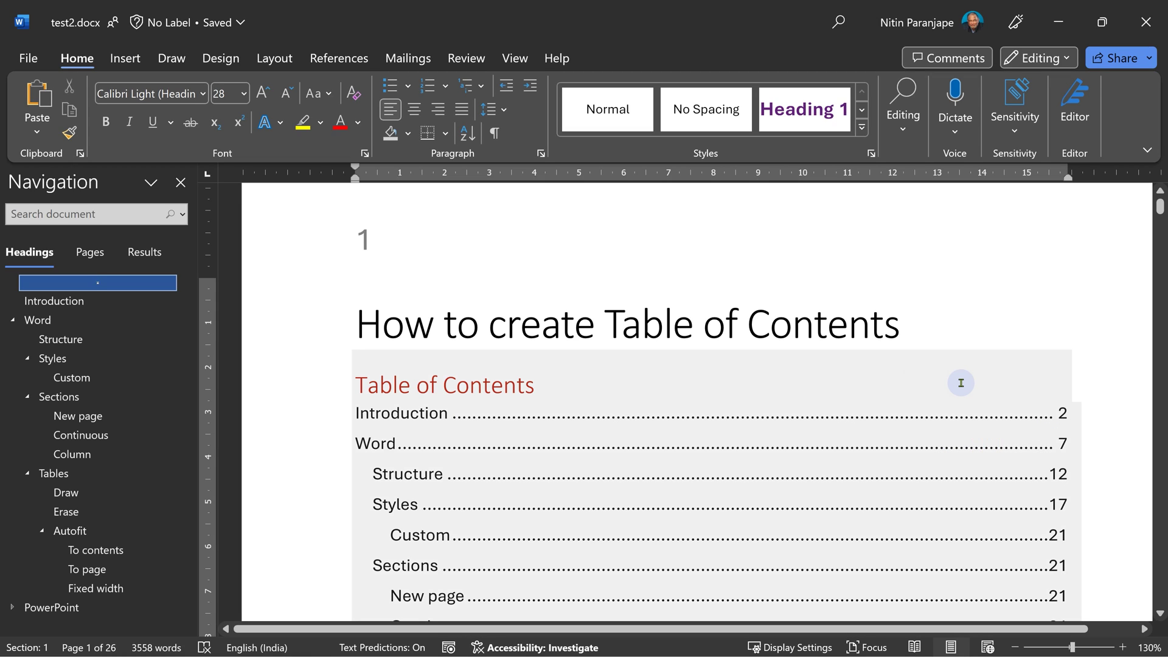
- Replace the table of contents with a custom one showing 4 heading levels
click(961, 383)
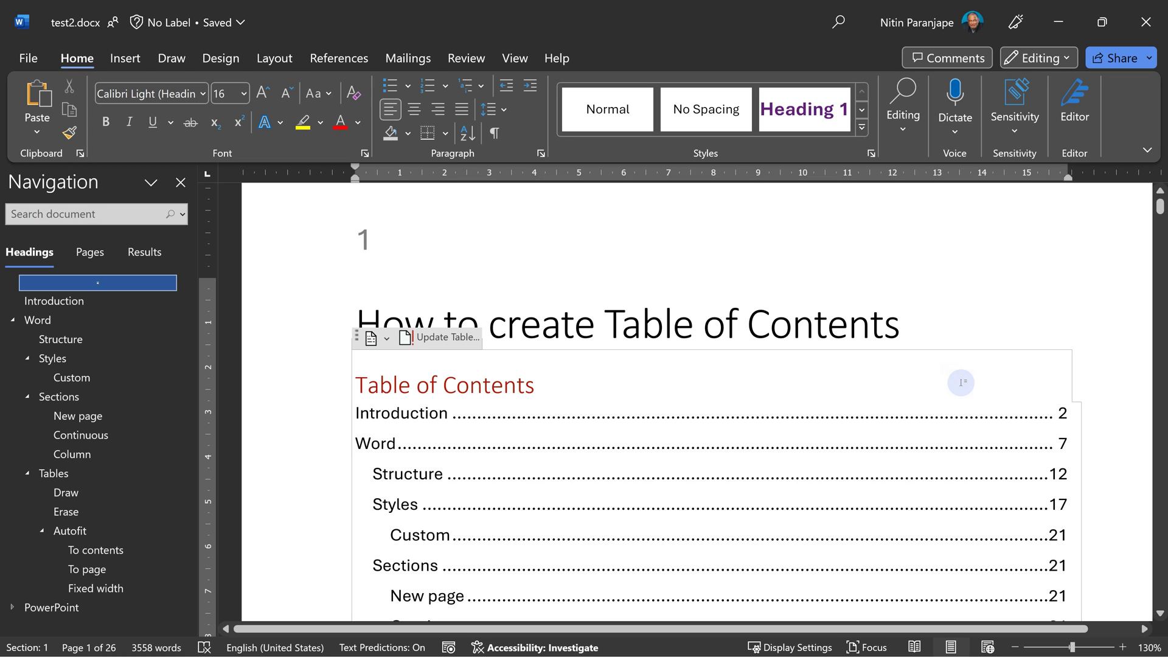
click(338, 58)
click(45, 109)
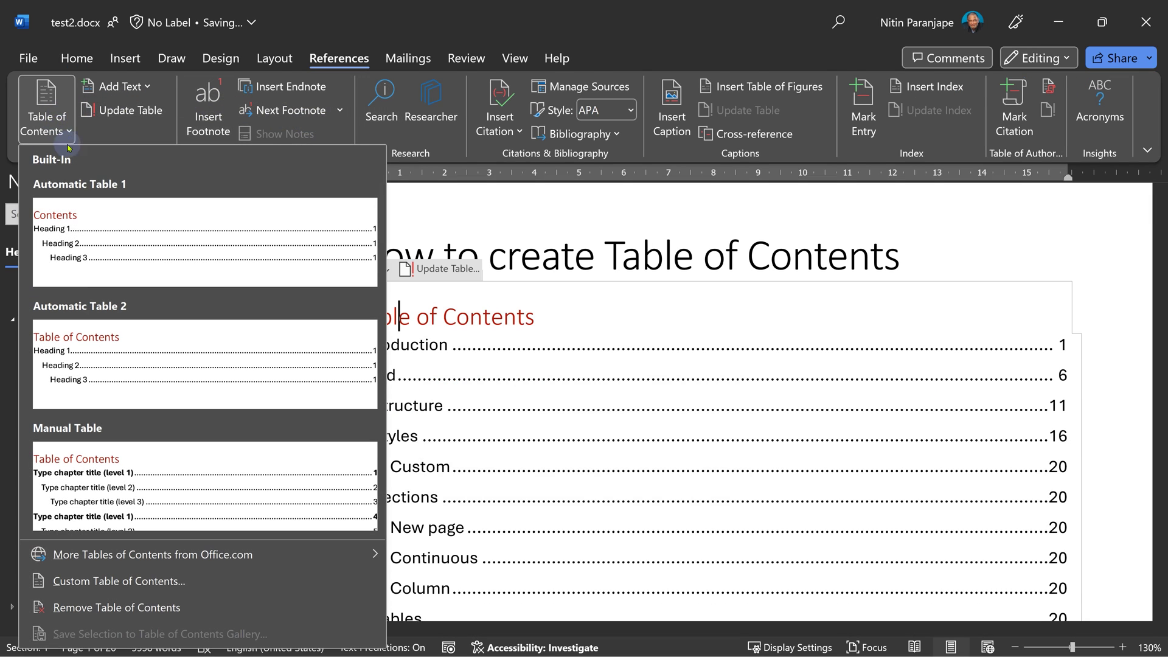
click(176, 581)
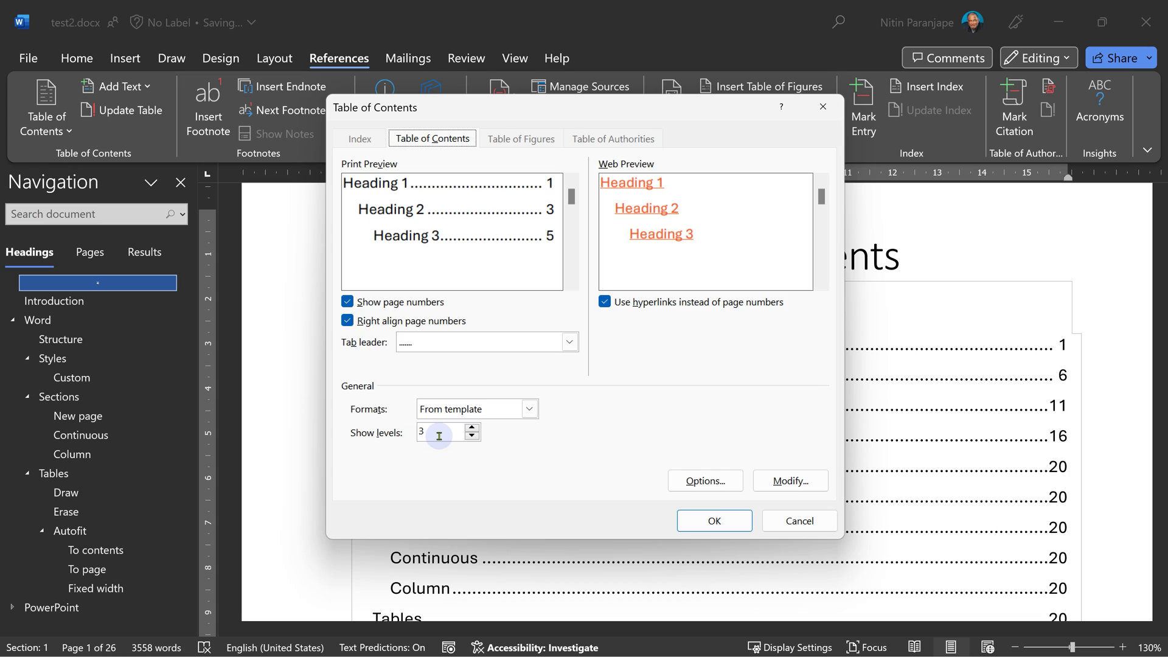
click(472, 428)
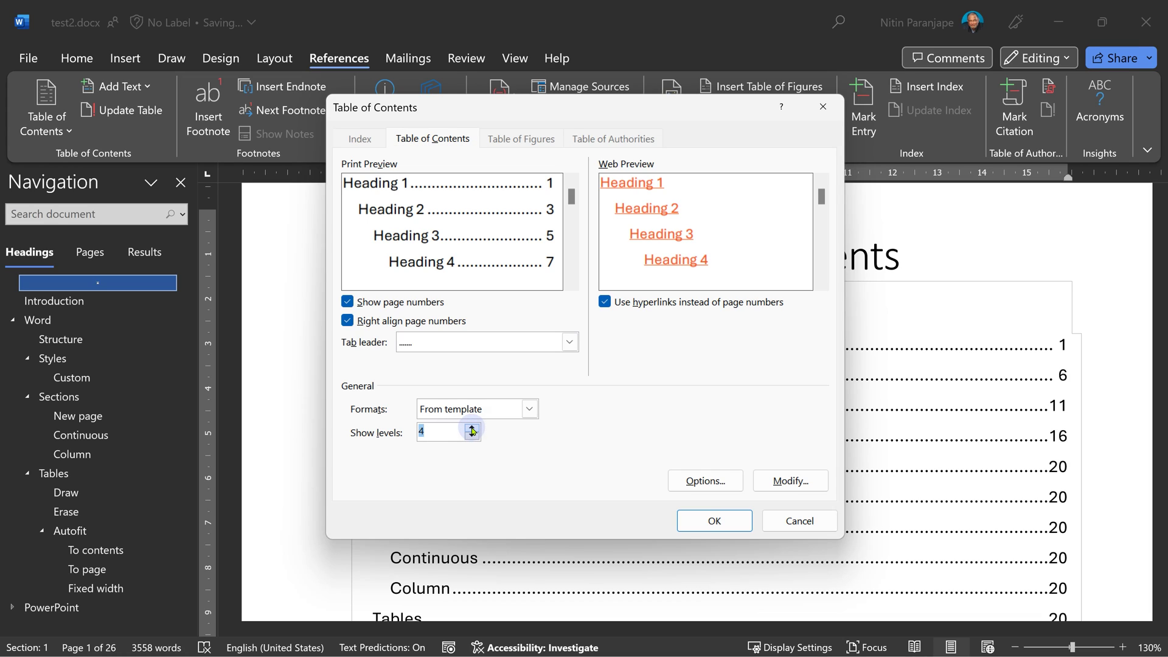
click(689, 522)
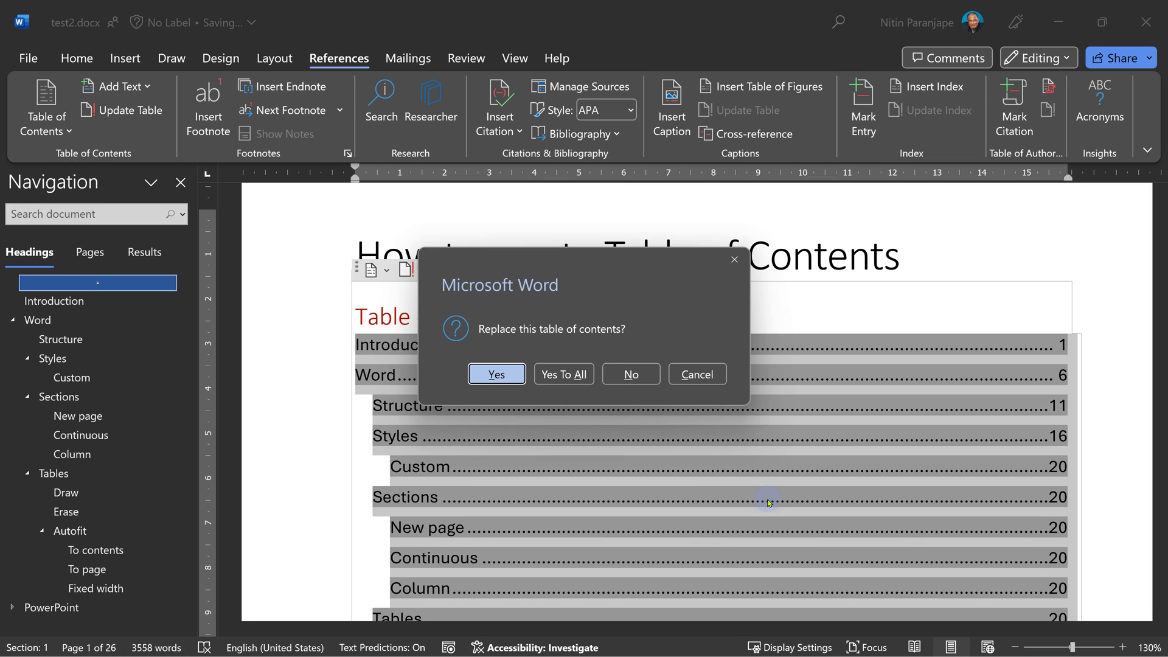
click(487, 372)
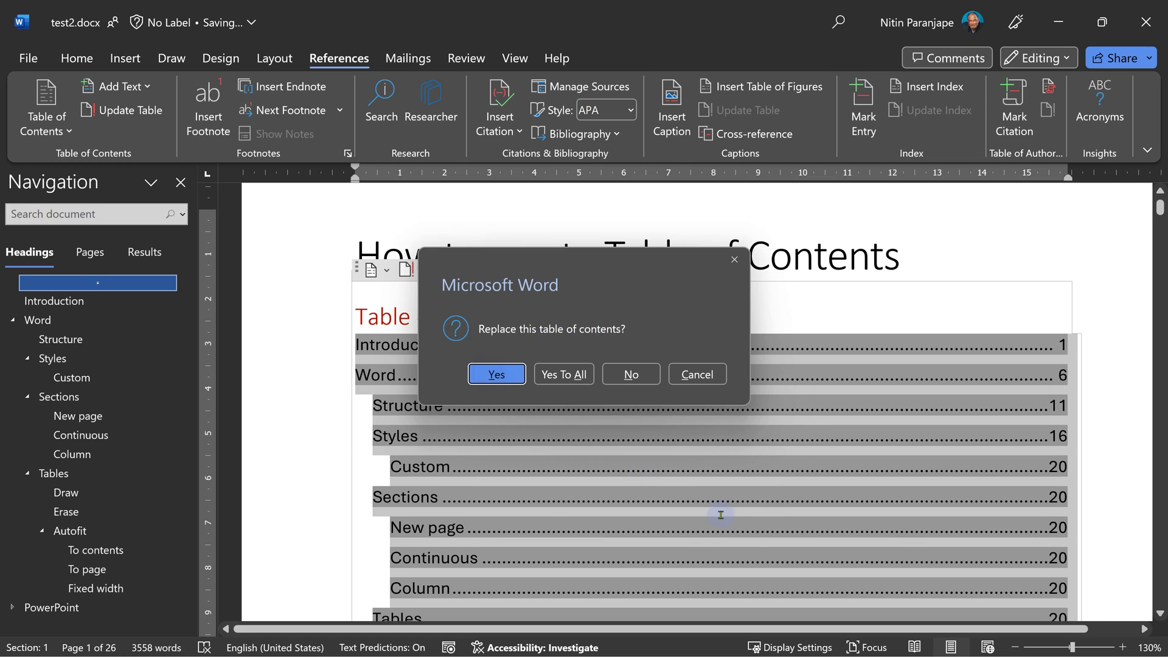
scroll(743, 503, up, 5)
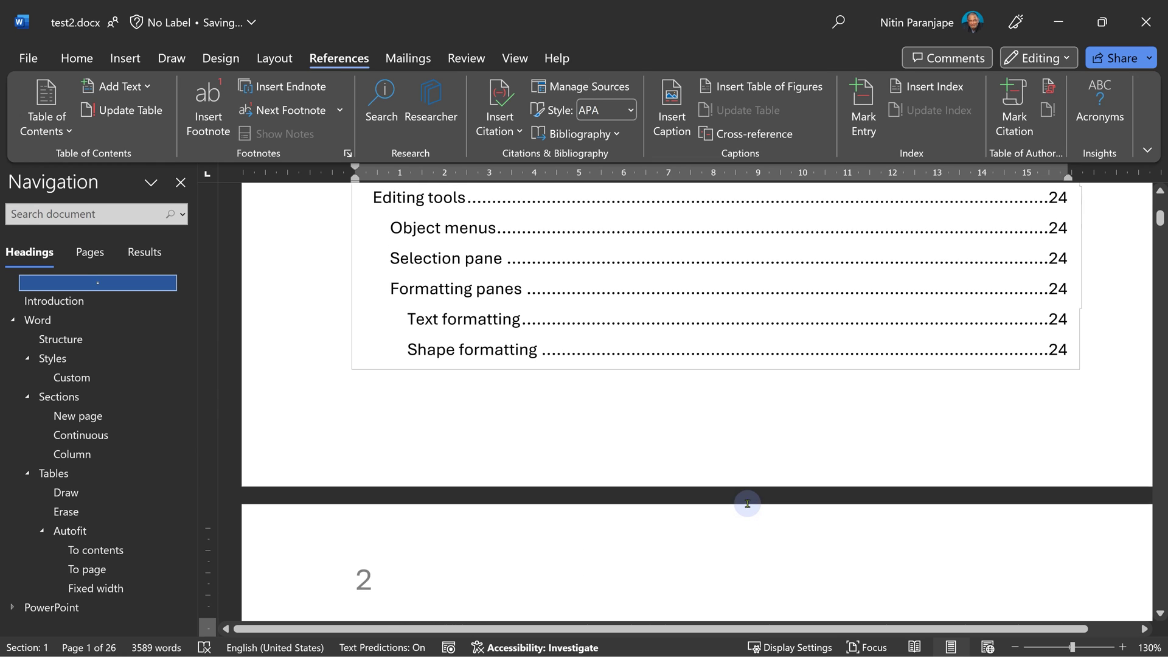
scroll(747, 503, up, 15)
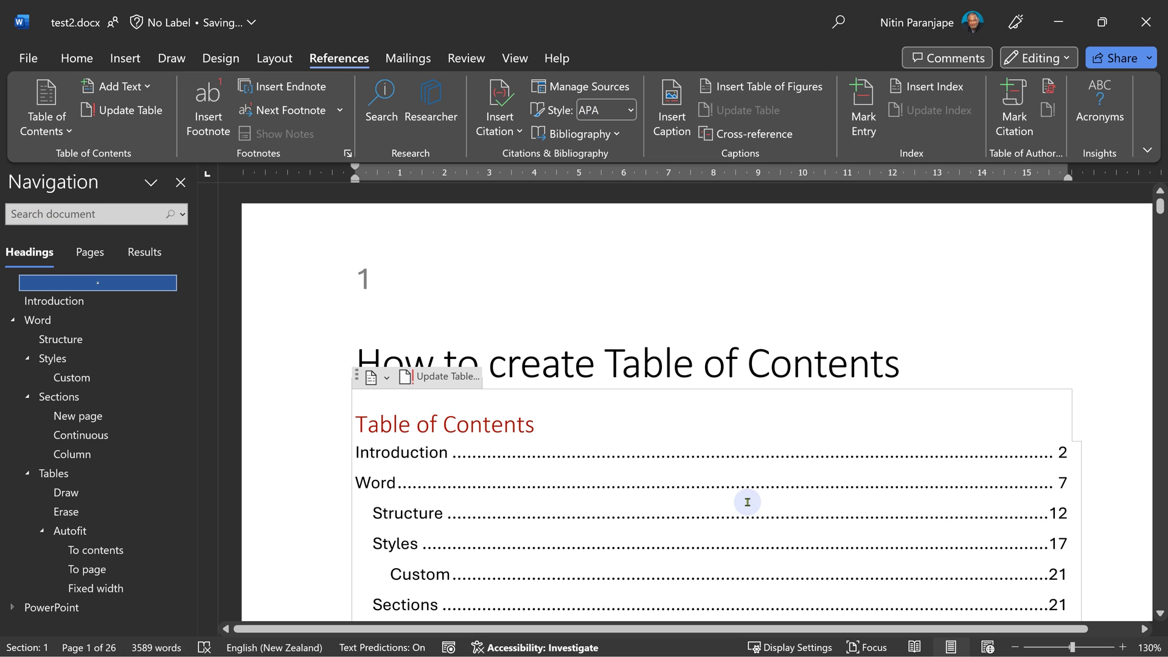
scroll(747, 502, down, 4)
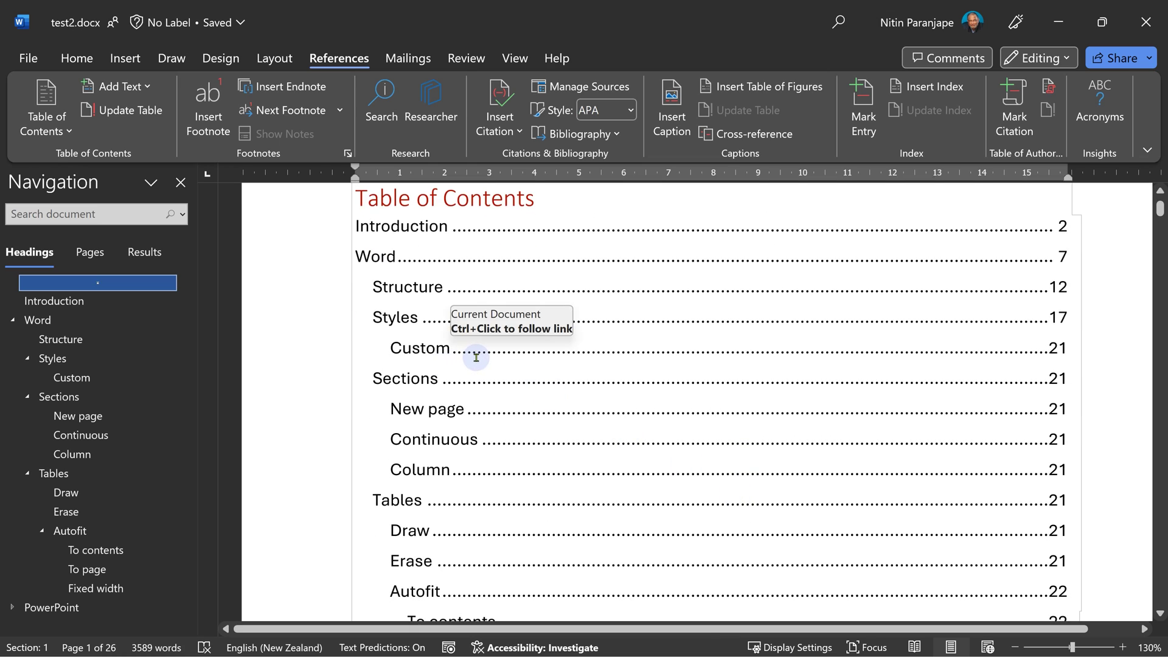
scroll(535, 436, up, 3)
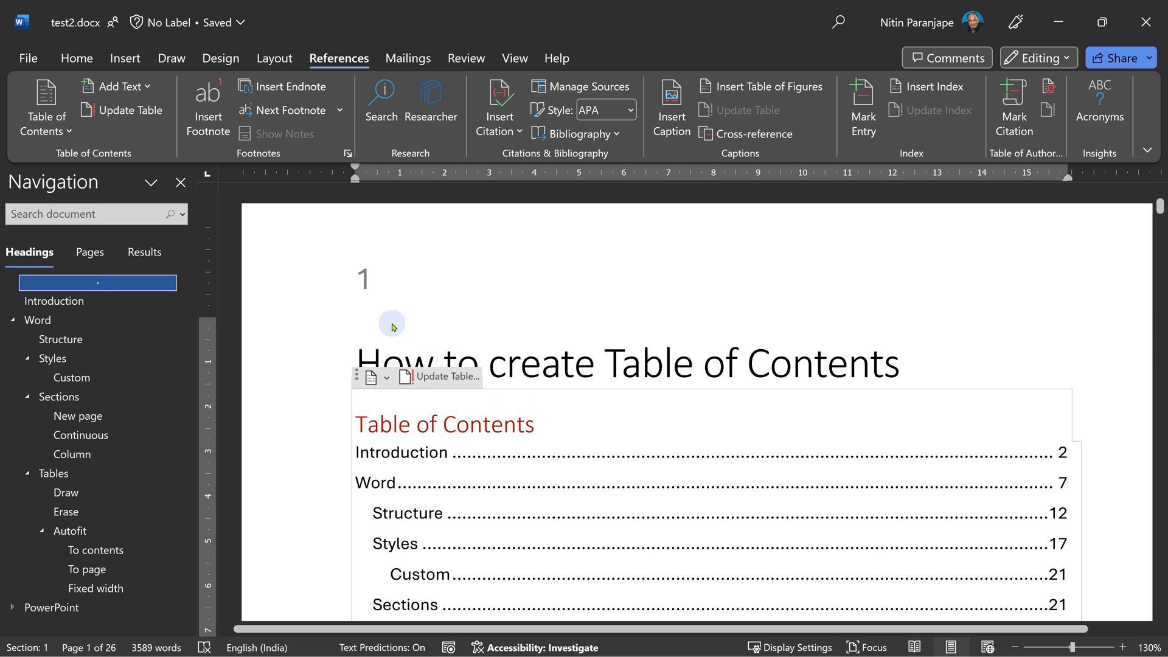
- Replace the table of contents with a custom one showing only 1 level
click(53, 129)
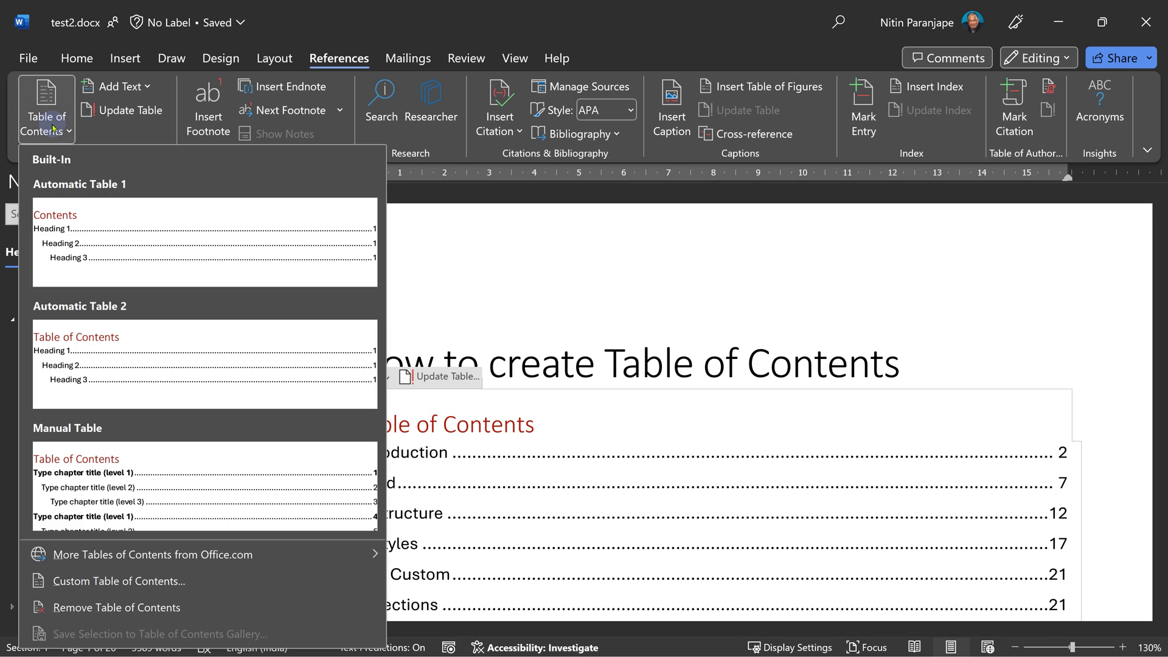
click(135, 584)
click(472, 436)
click(473, 436)
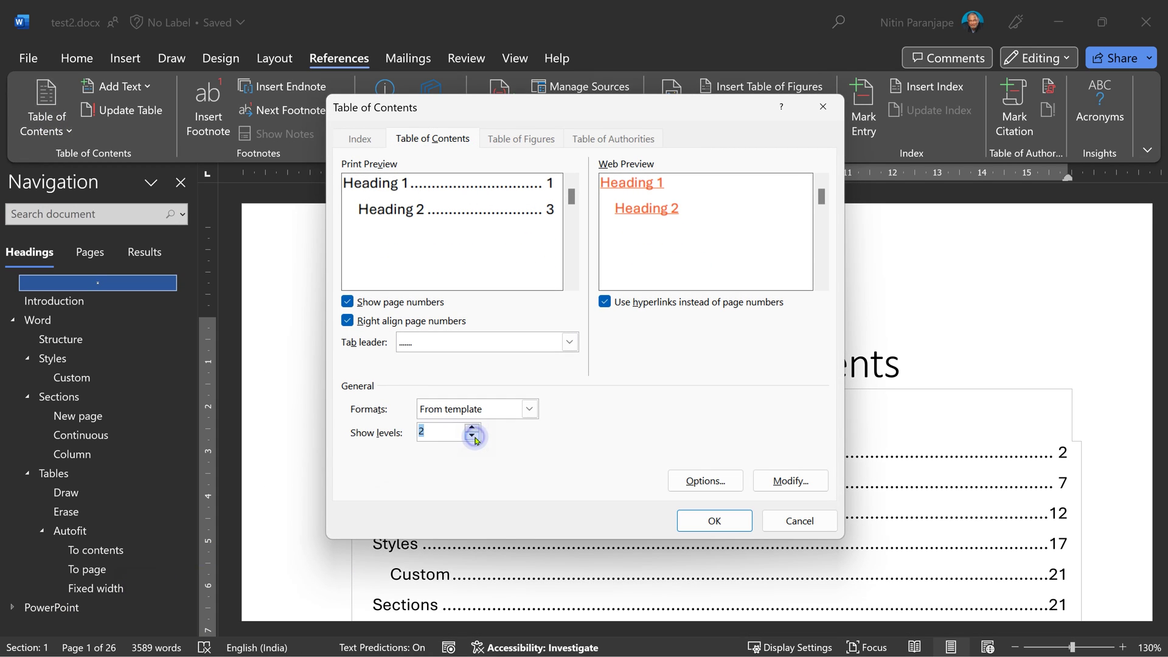
click(472, 436)
click(674, 524)
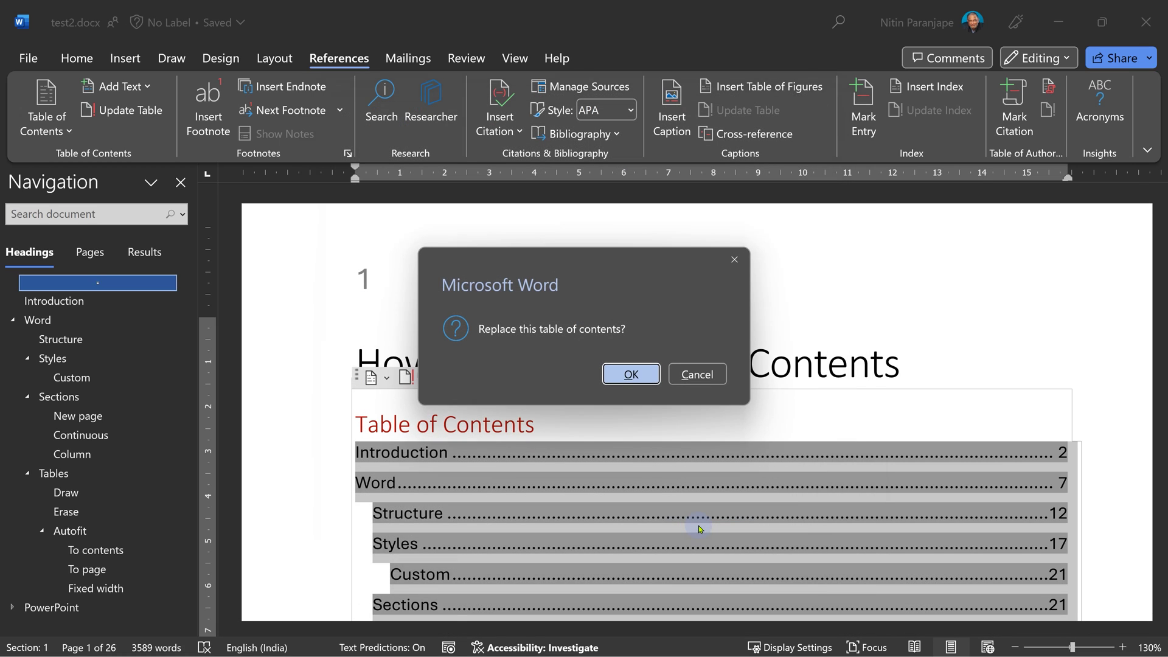
click(638, 380)
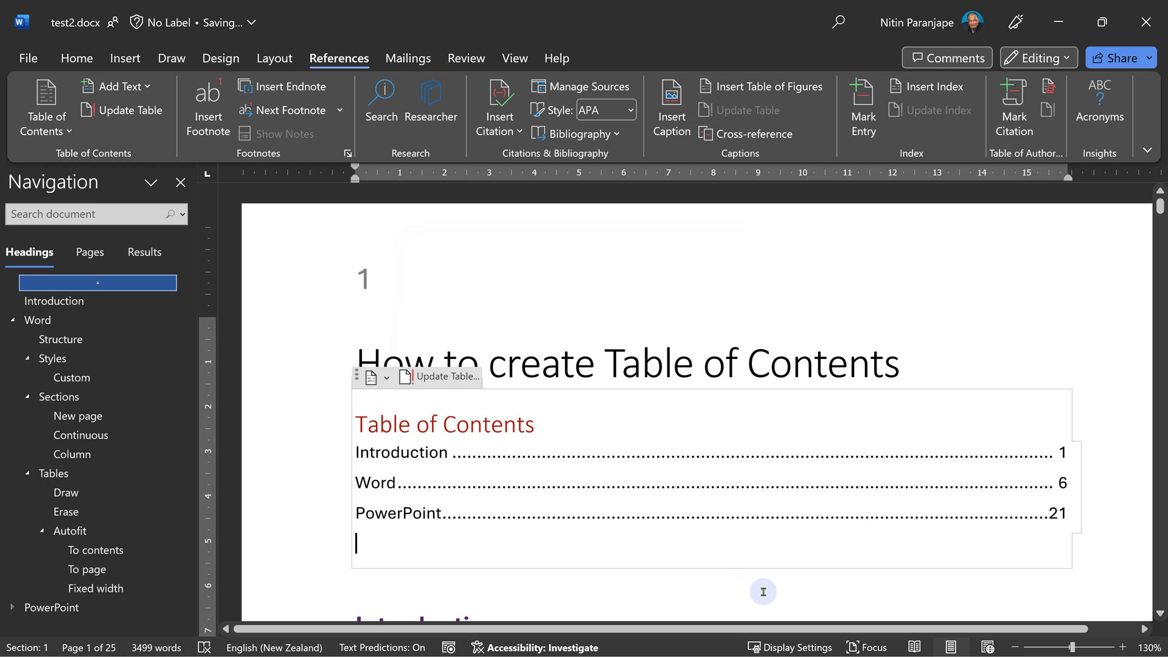
scroll(763, 591, down, 3)
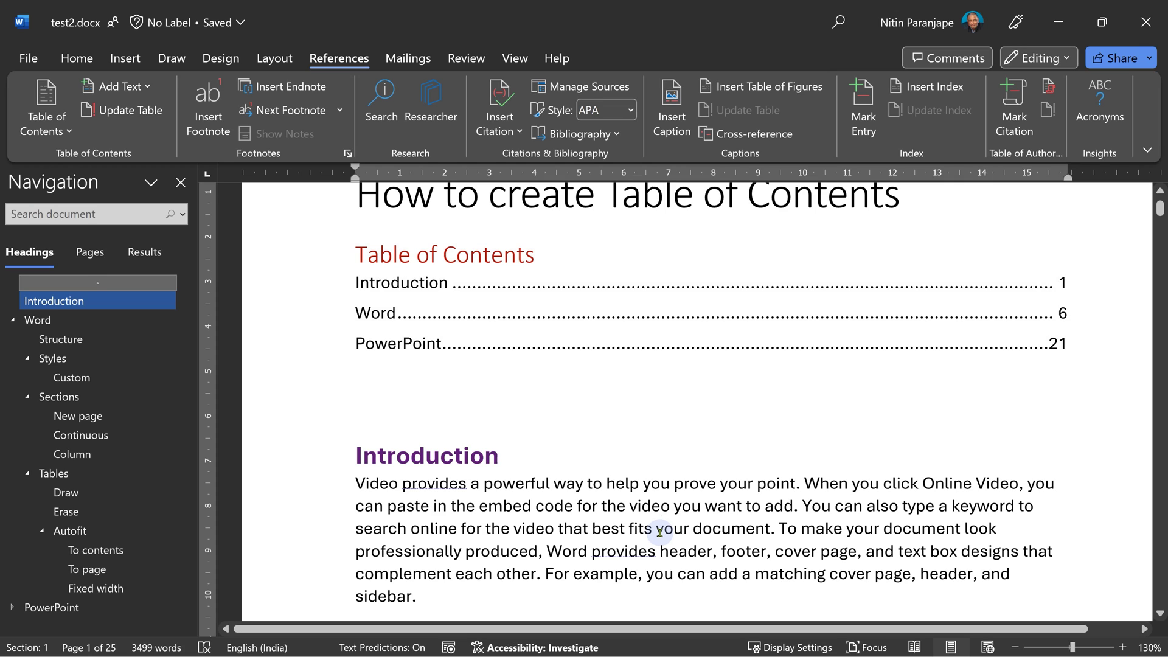
click(513, 309)
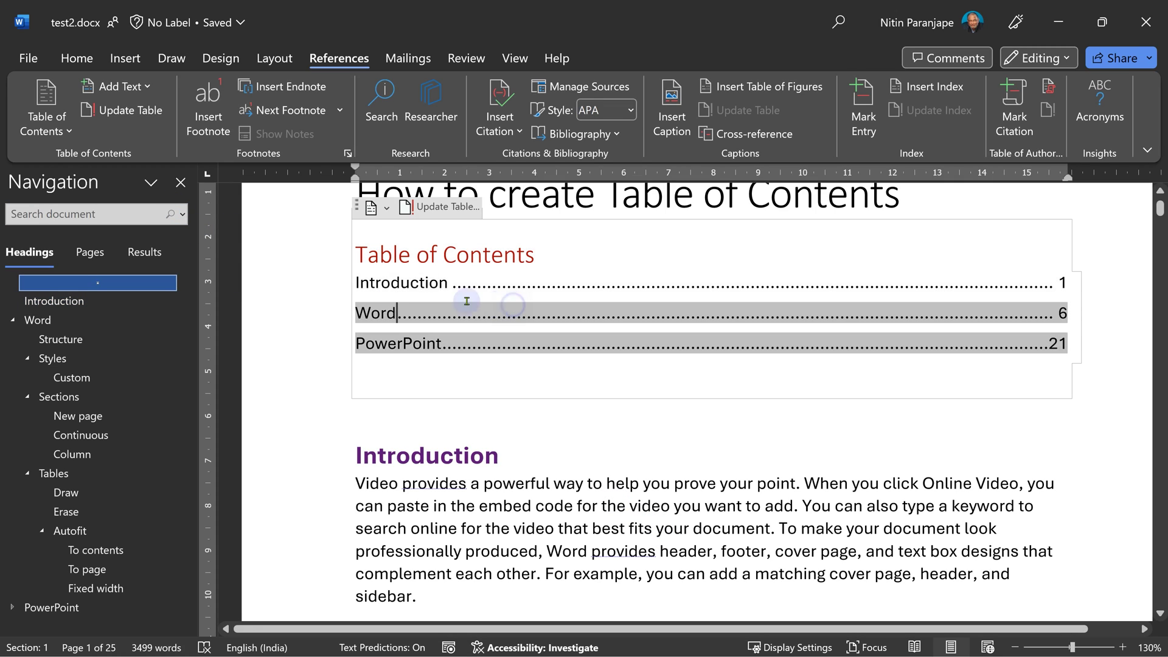
click(67, 144)
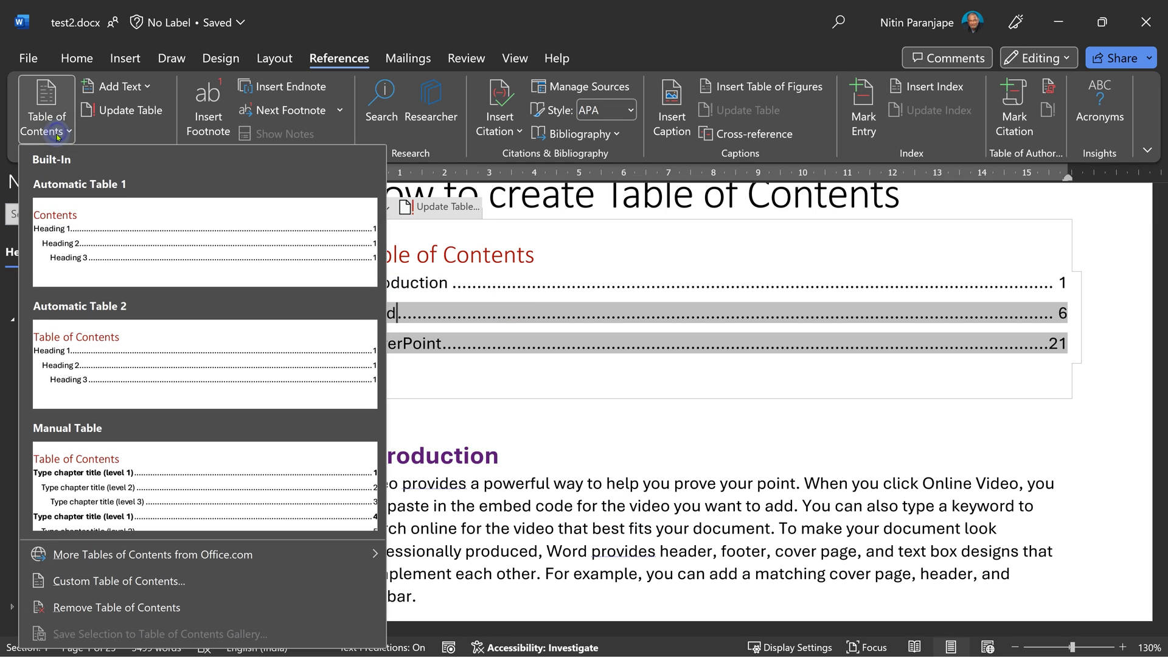
click(172, 572)
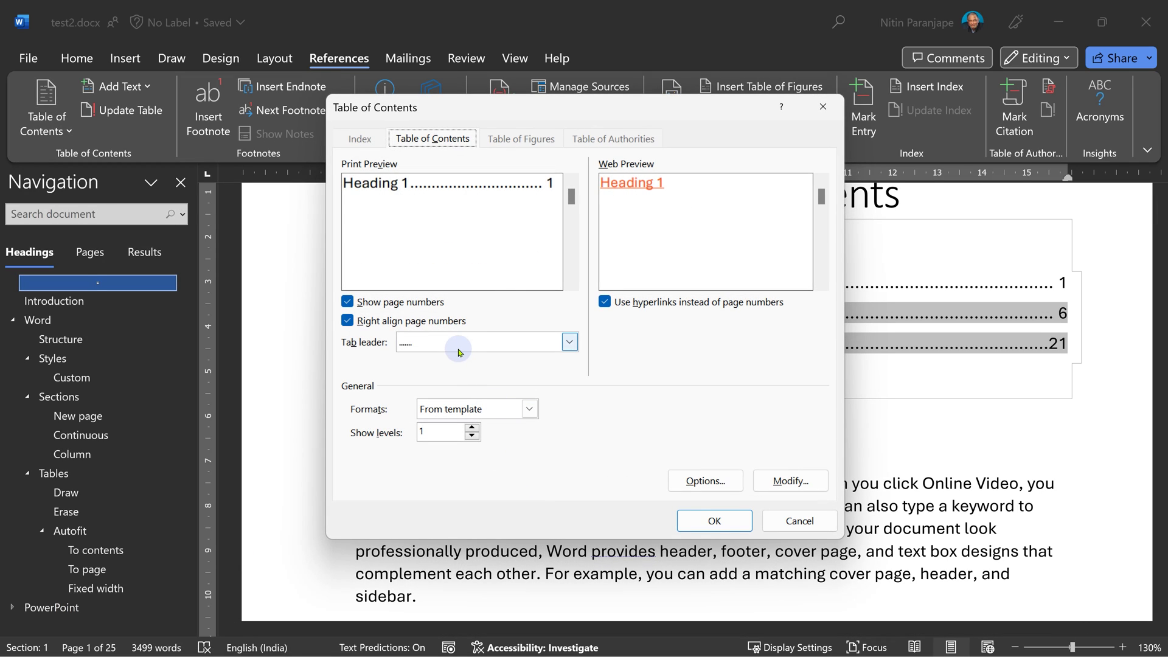
click(527, 343)
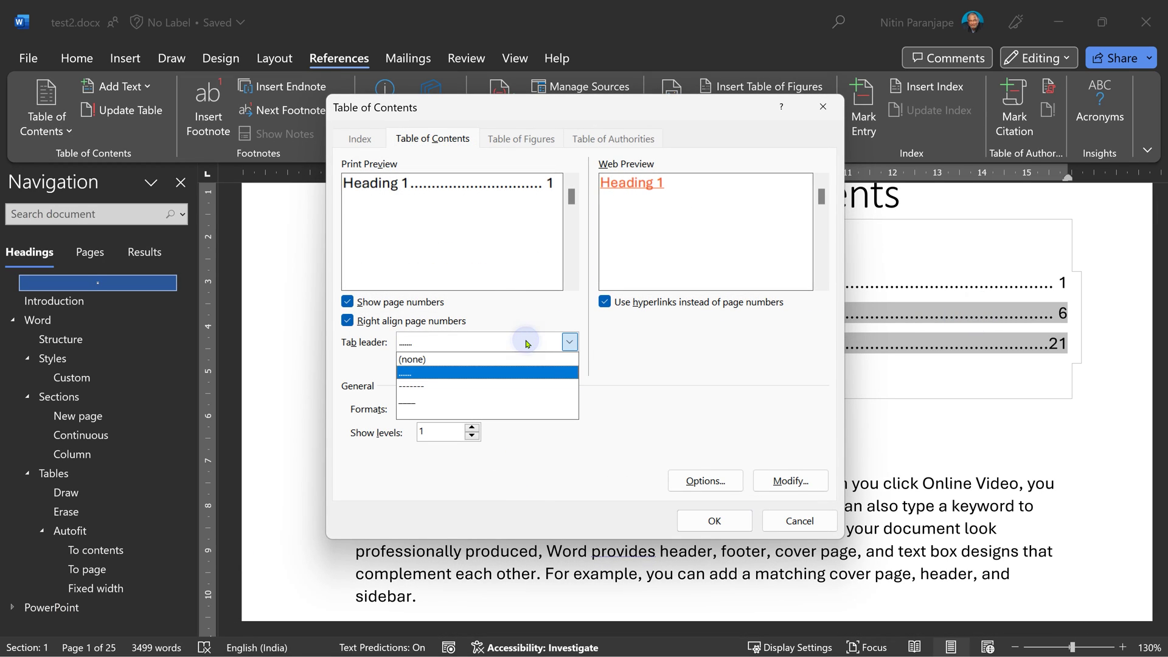
click(619, 355)
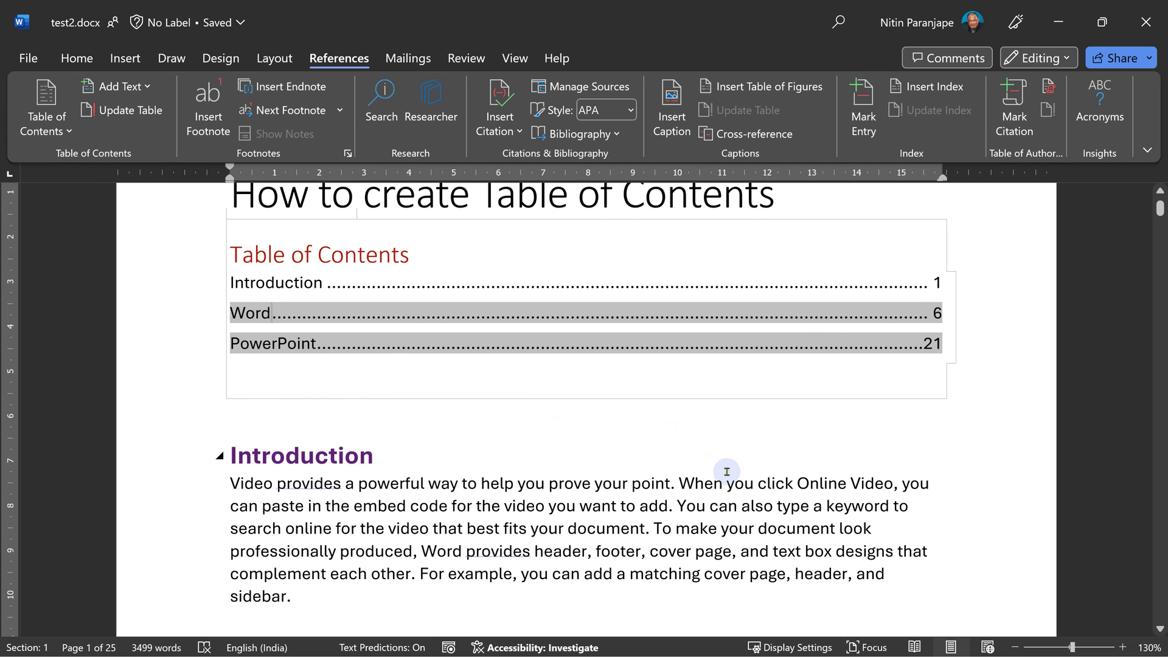
- Scroll to the top of the page to read the title and Introduction up close
scroll(727, 472, up, 3)
ctrl+scroll(796, 366, up, 9)
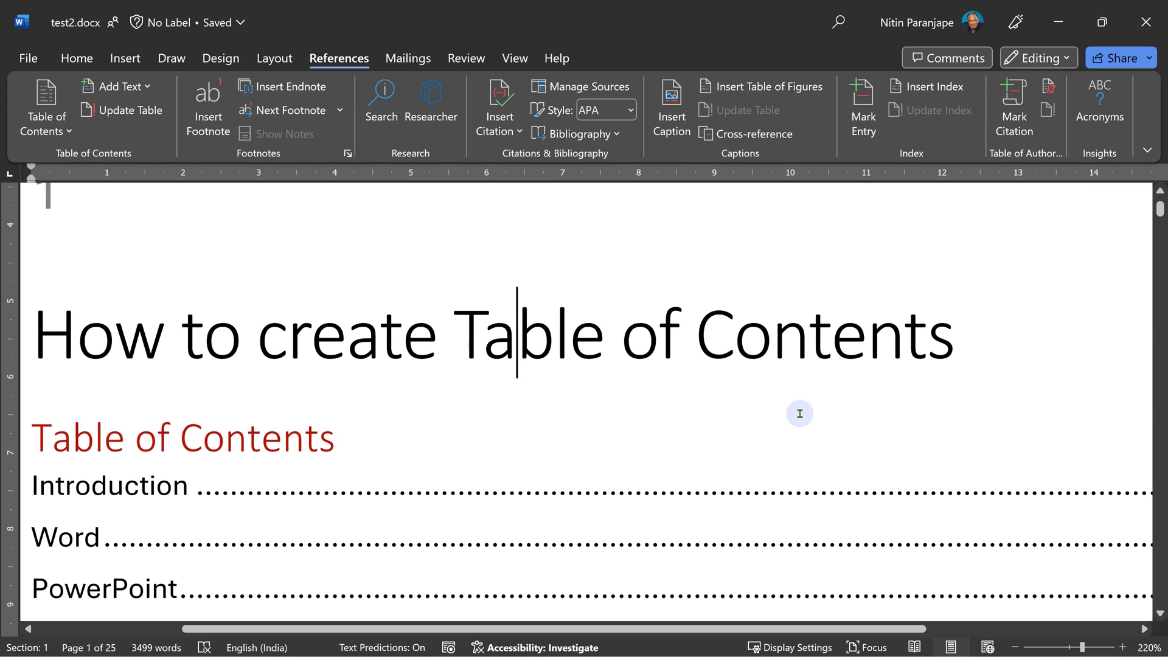
scroll(798, 414, down, 10)
scroll(800, 413, up, 5)
ctrl+scroll(835, 437, up, 2)
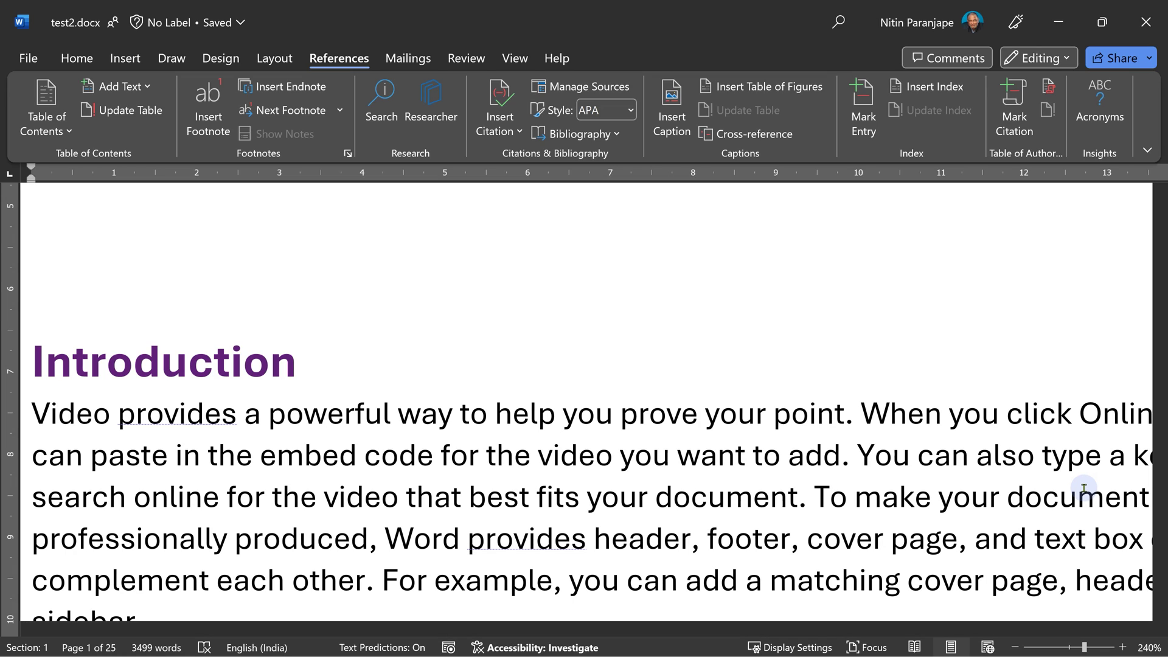
- Preview the hyperlinked table of contents in Web Layout, then return to Print Layout
click(516, 59)
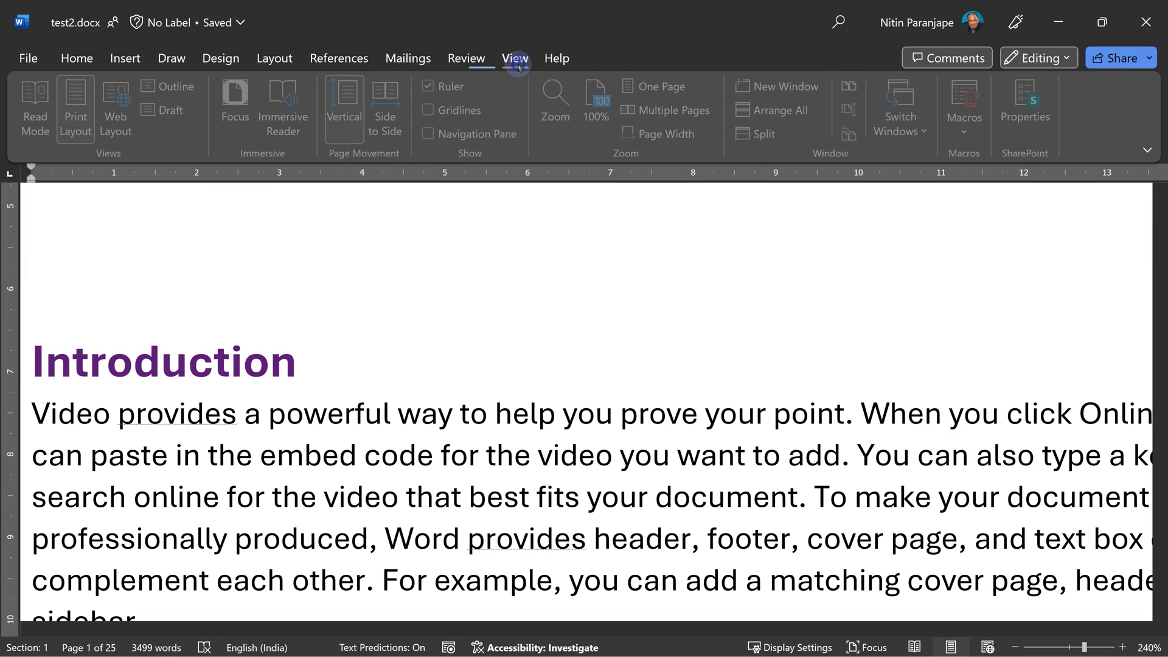
click(117, 124)
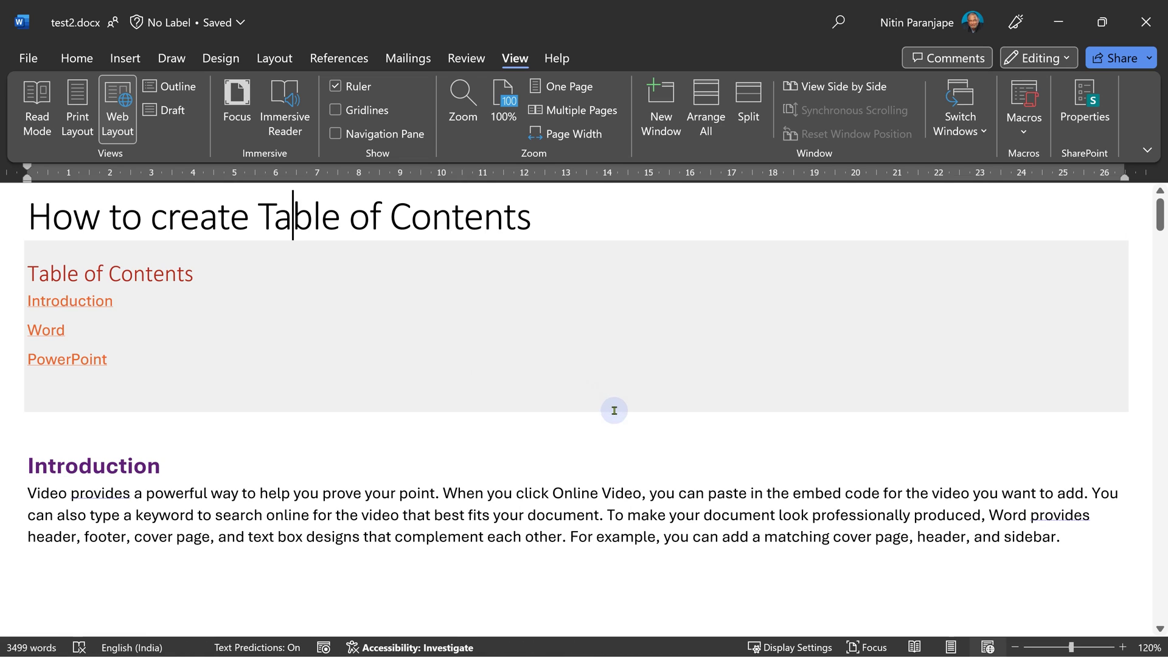
scroll(618, 414, down, 15)
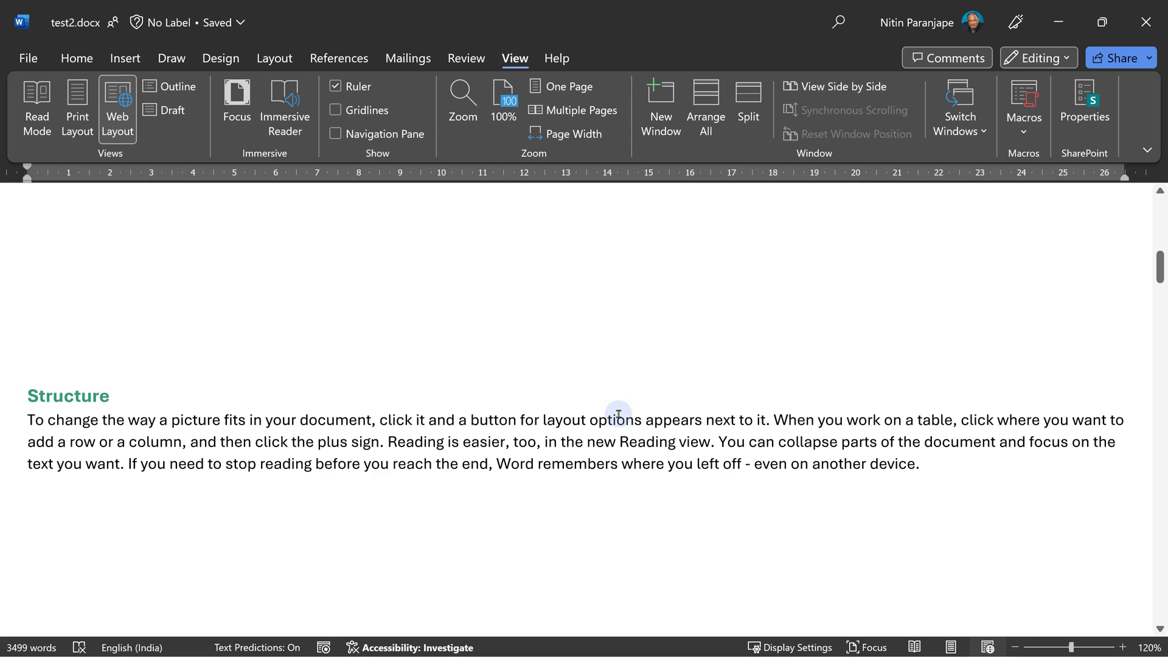
scroll(619, 414, up, 5)
scroll(618, 414, up, 5)
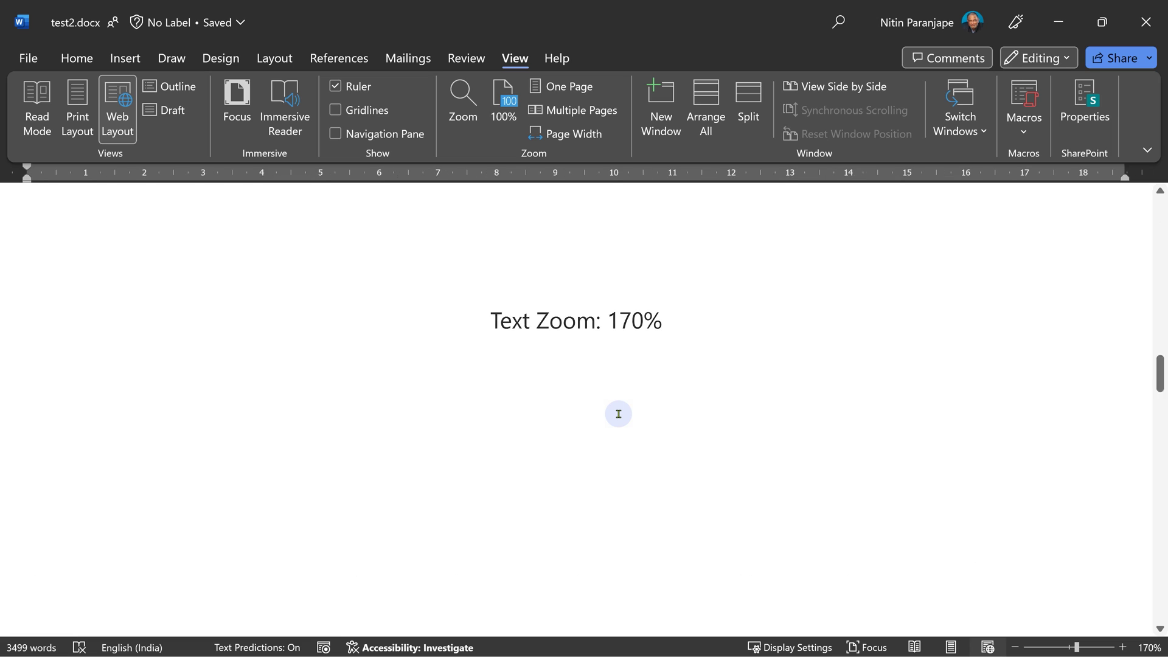
scroll(618, 414, up, 4)
scroll(619, 414, up, 4)
scroll(618, 414, up, 5)
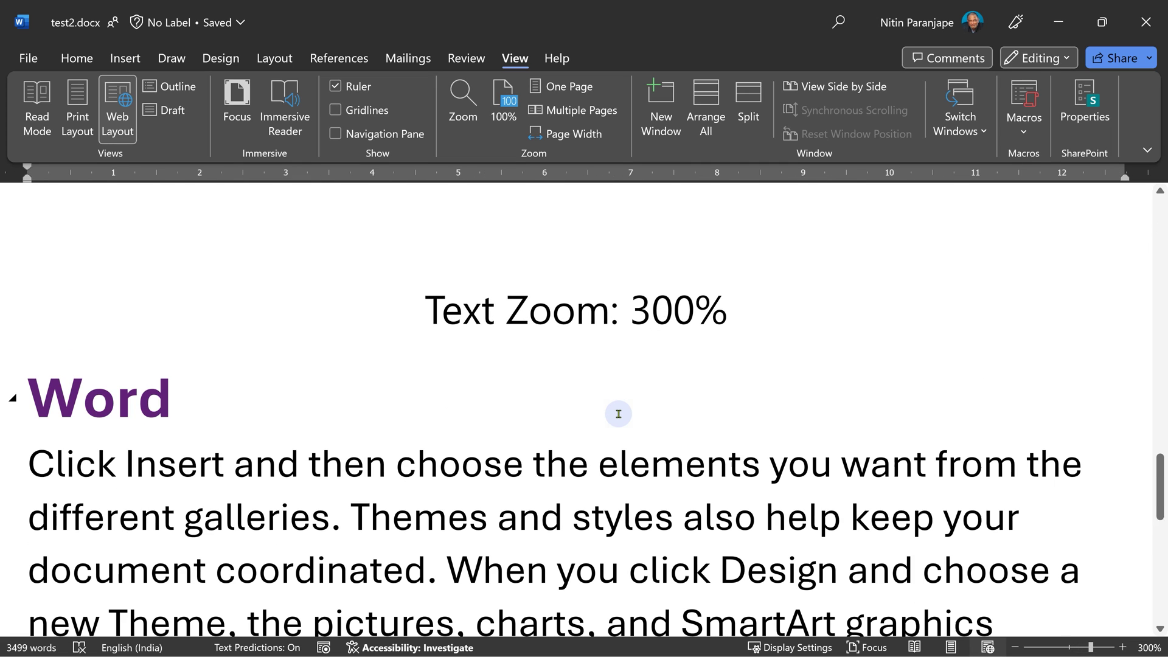
scroll(623, 417, down, 5)
scroll(623, 417, up, 3)
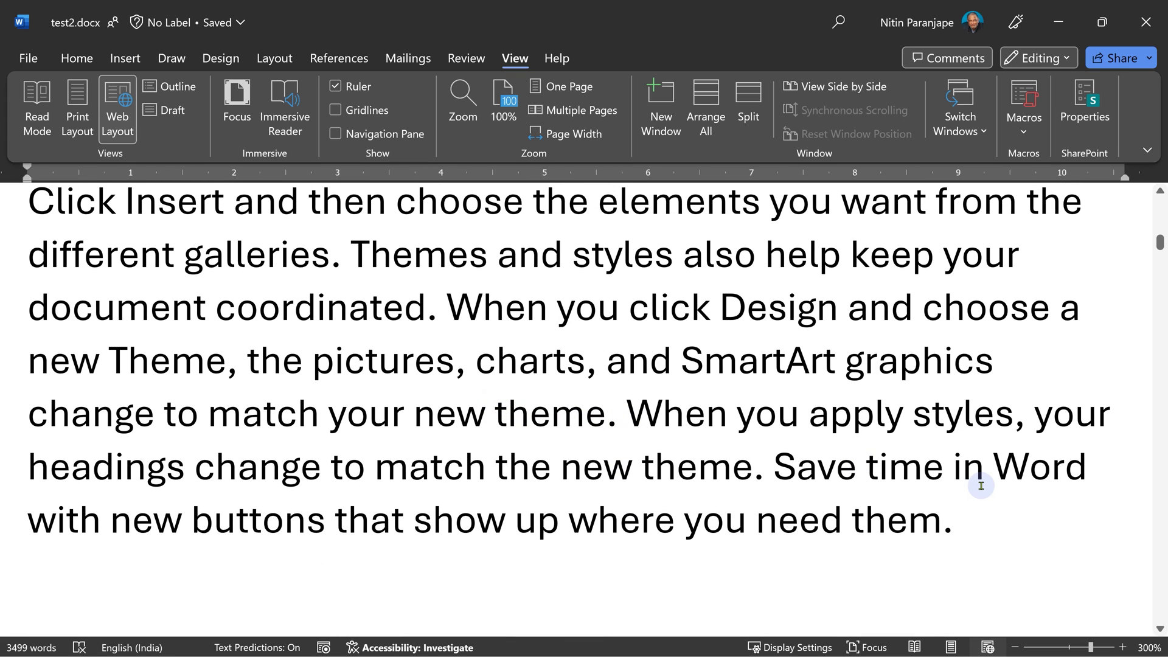
scroll(982, 486, up, 10)
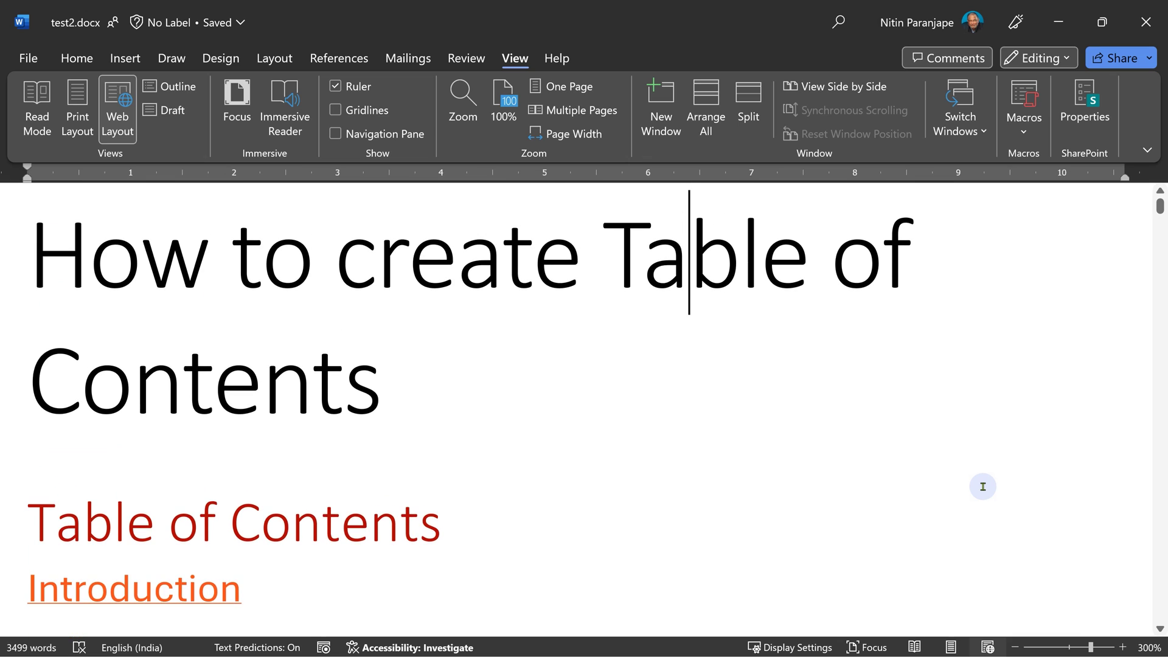
scroll(983, 487, down, 3)
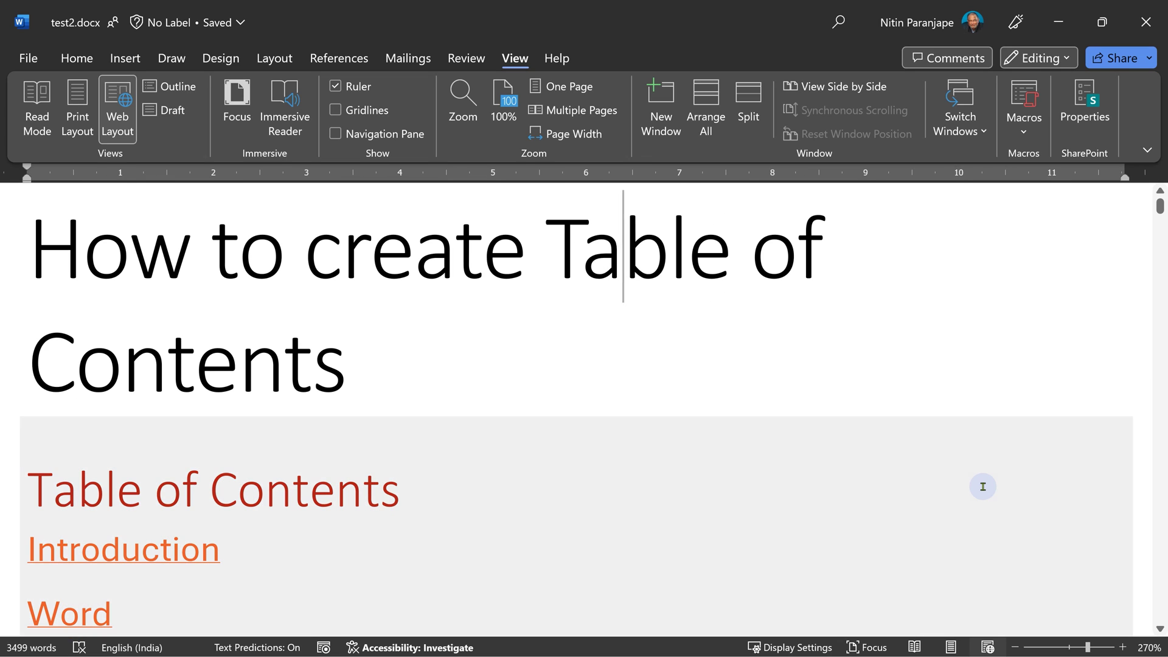
scroll(983, 486, down, 4)
scroll(983, 487, up, 1)
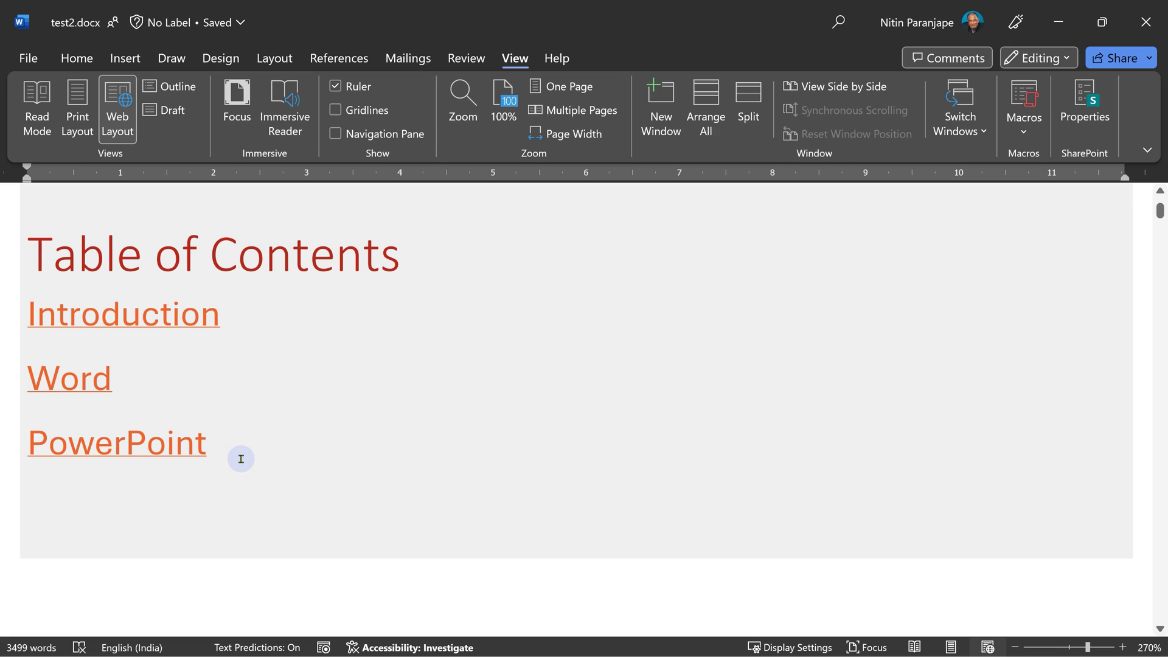
key(ctrl+alt+p)
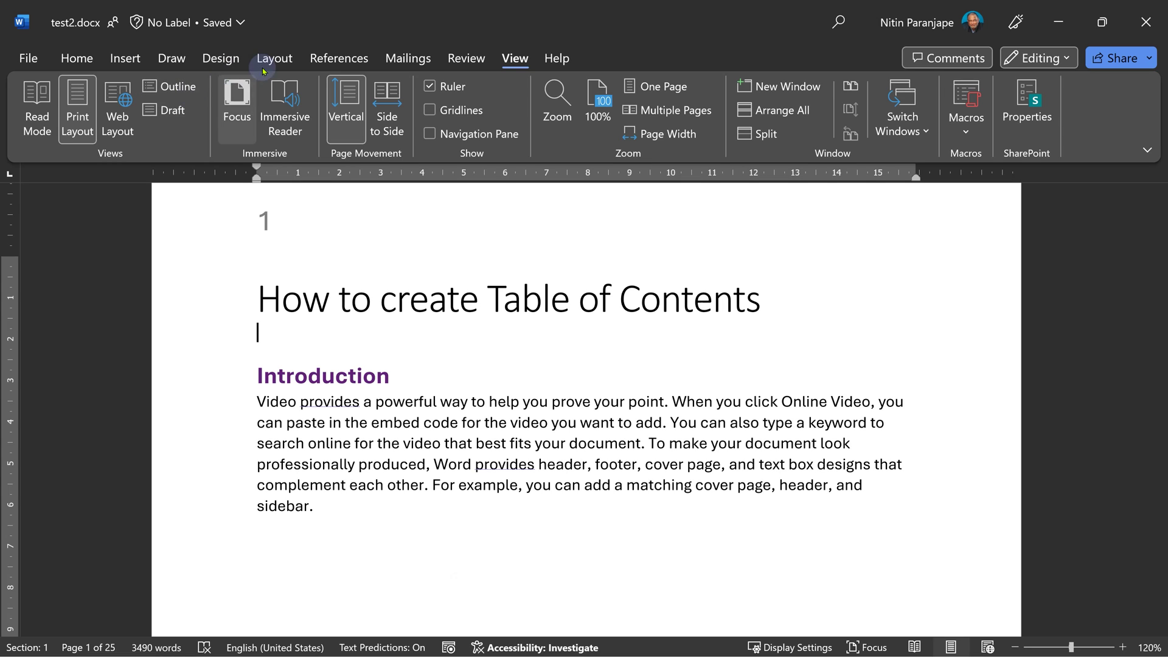
- Insert a one-level custom table of contents listing Introduction, Word and PowerPoint
click(314, 58)
click(55, 131)
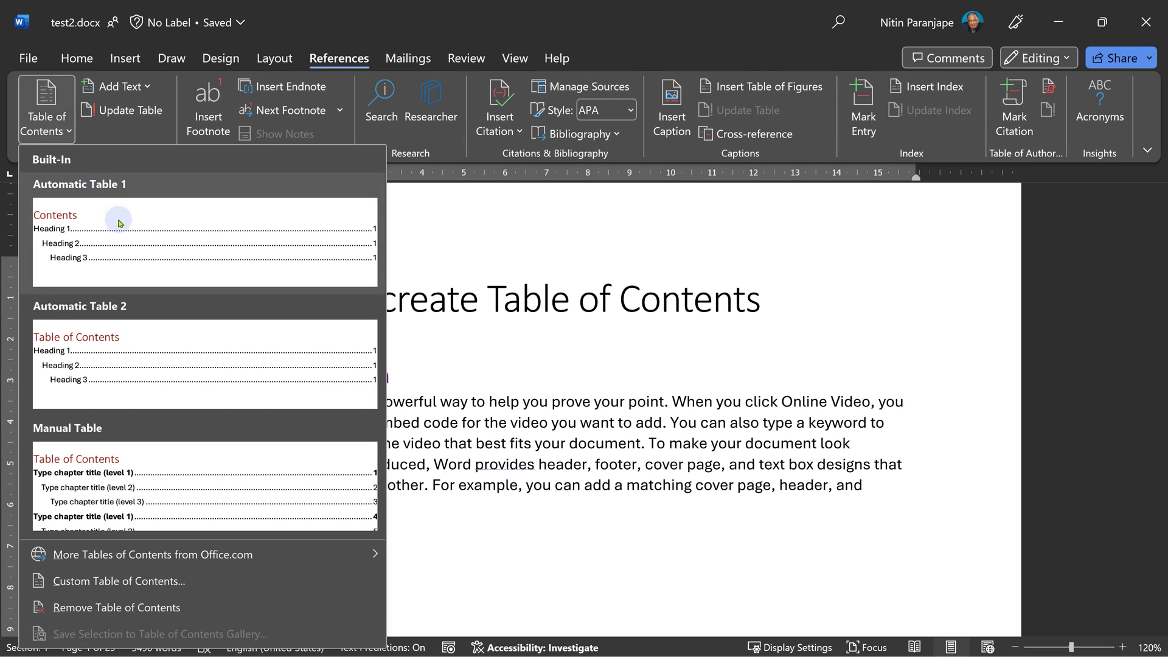
click(222, 581)
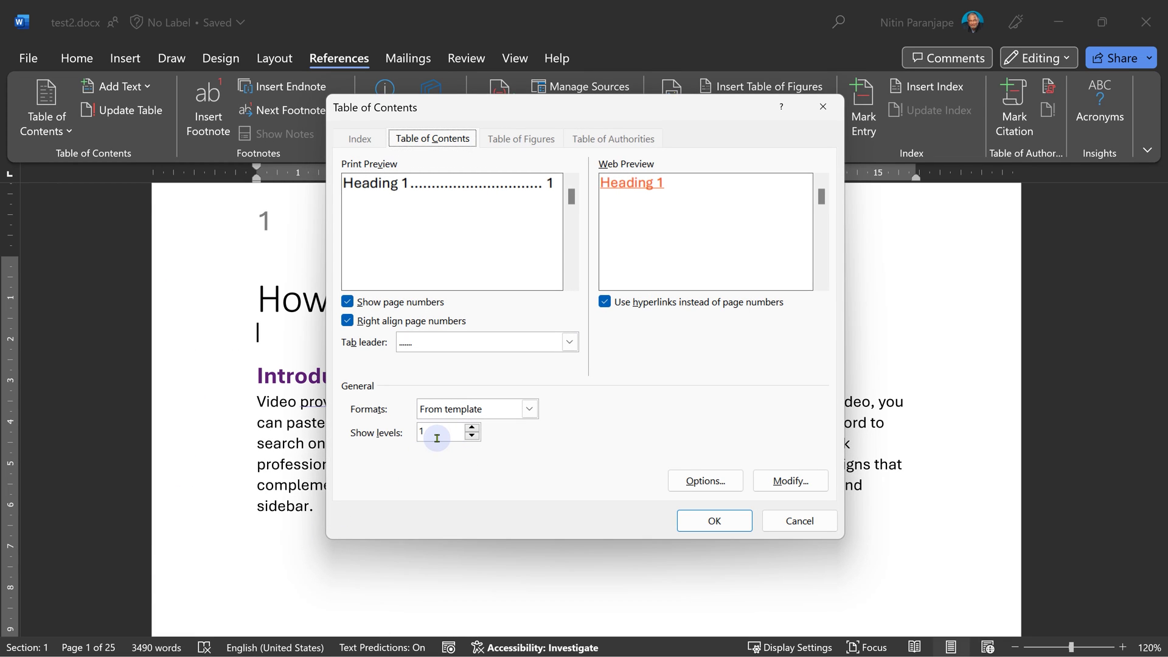
click(683, 519)
- Add blank lines below it and insert a second Automatic Table 2 contents table
click(520, 483)
key(Return)
key(Return)
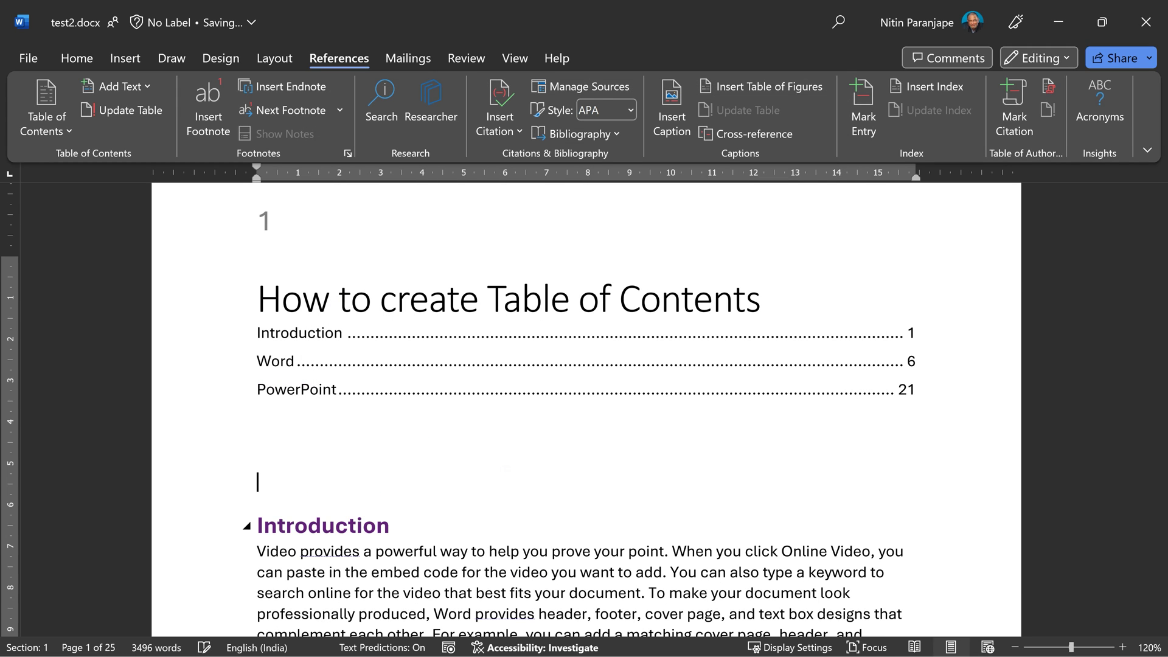
click(521, 483)
click(38, 134)
click(122, 352)
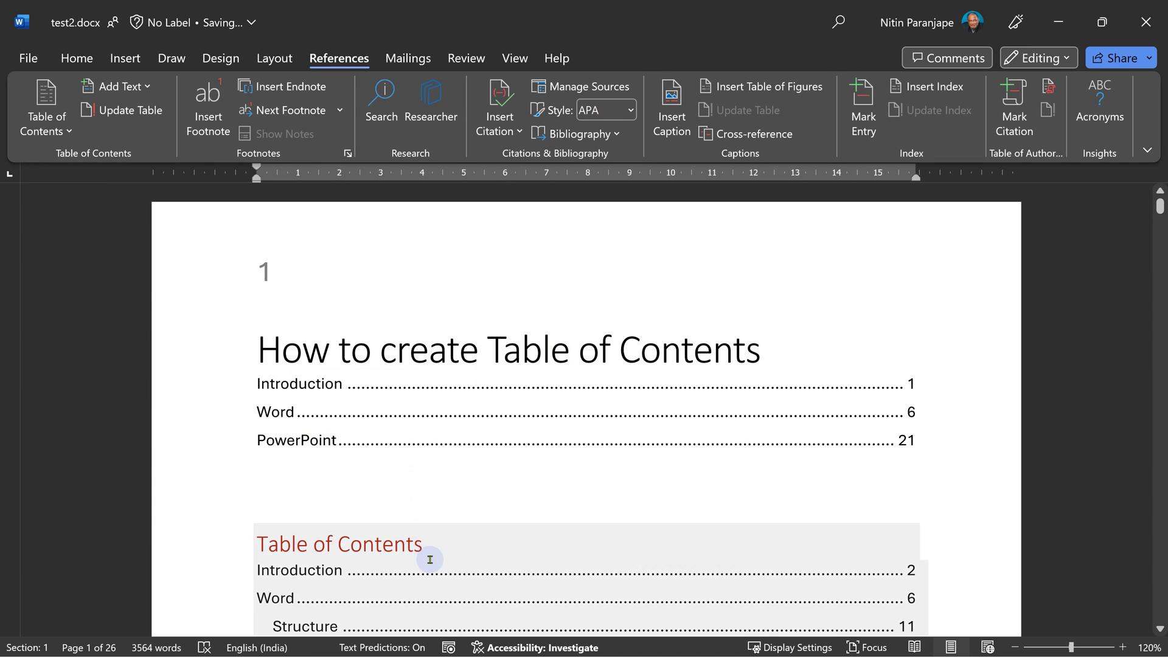
- Set the custom table of contents to show 3 heading levels
click(467, 496)
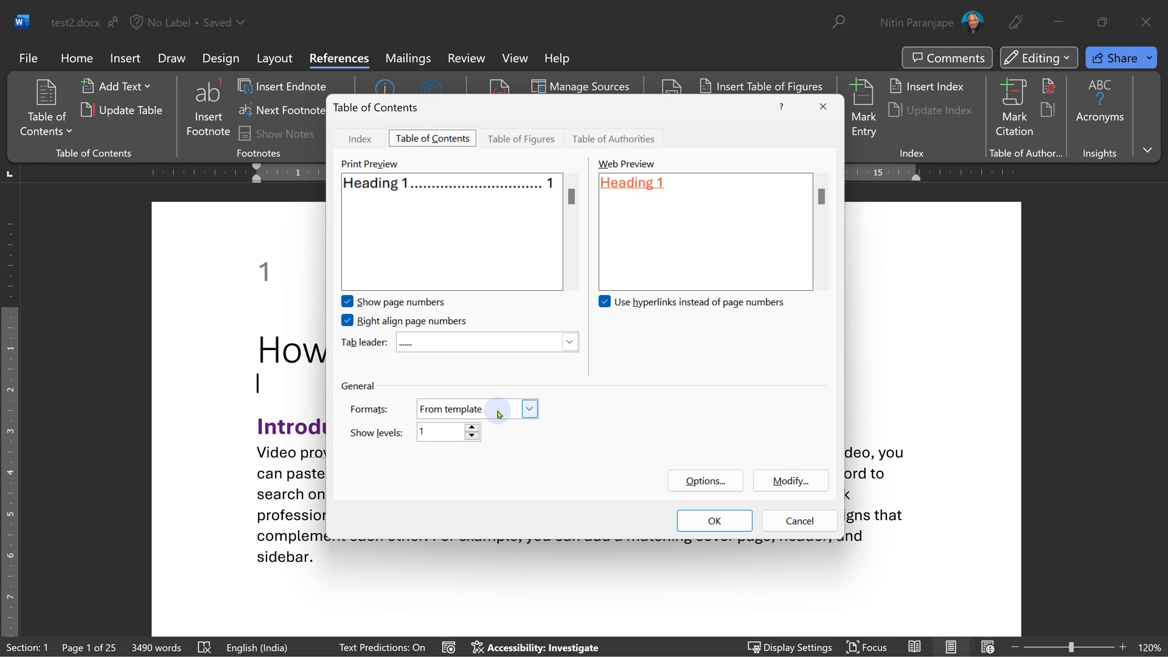
click(472, 427)
click(472, 427)
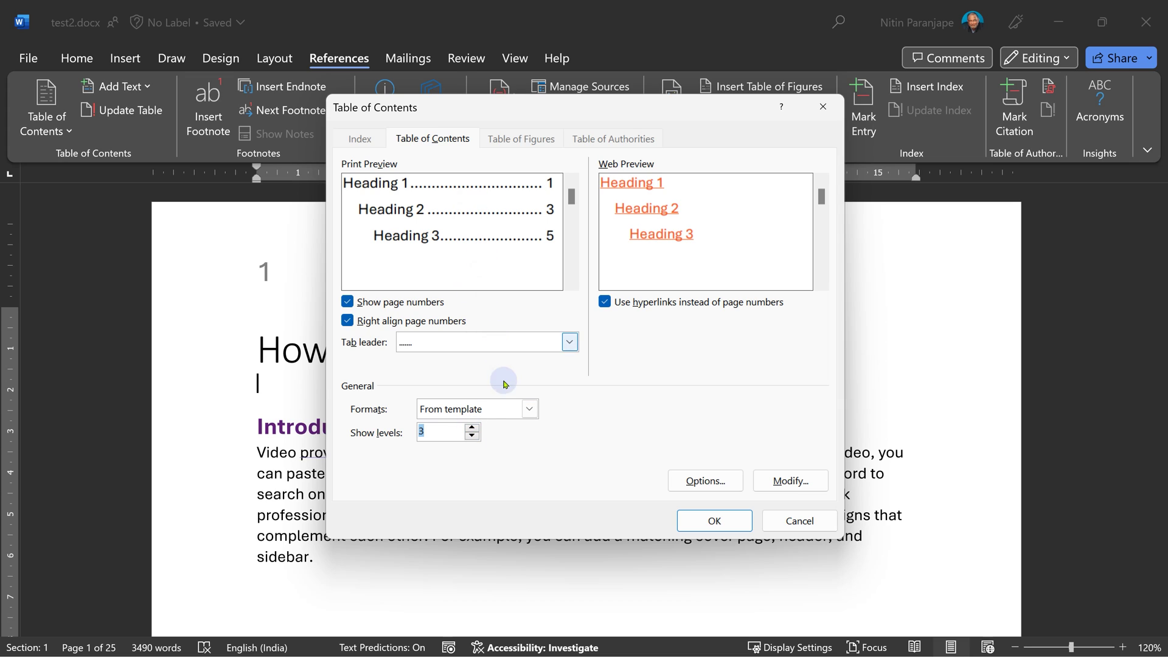
- Preview the Classic, Distinctive, Fancy and Modern contents formats
click(505, 408)
click(475, 433)
click(499, 410)
click(462, 451)
click(496, 414)
click(477, 465)
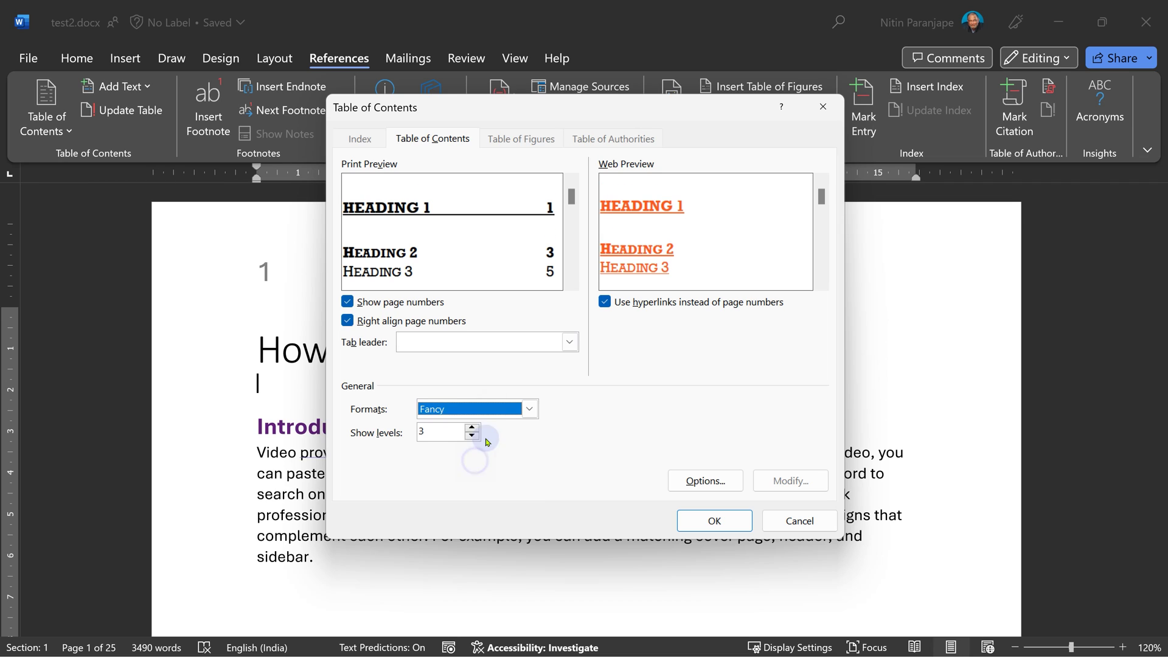
click(529, 409)
click(469, 477)
- Preview the Formal and Simple formats, then insert the three-level table of contents
click(529, 409)
click(468, 490)
click(500, 411)
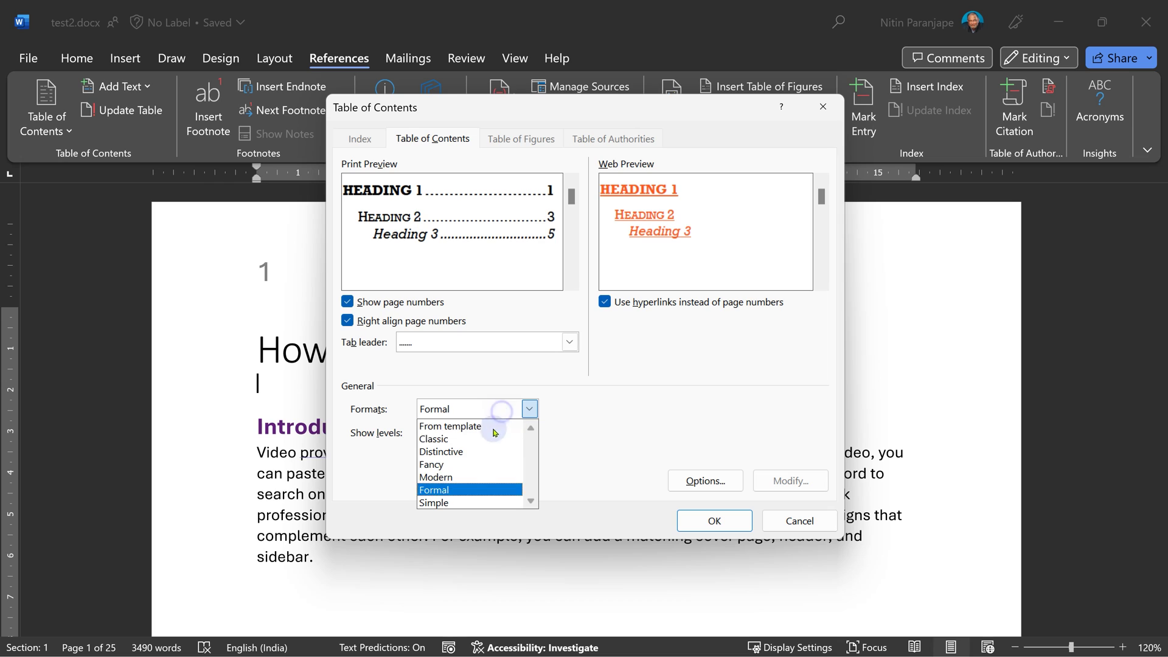
click(466, 502)
key(Return)
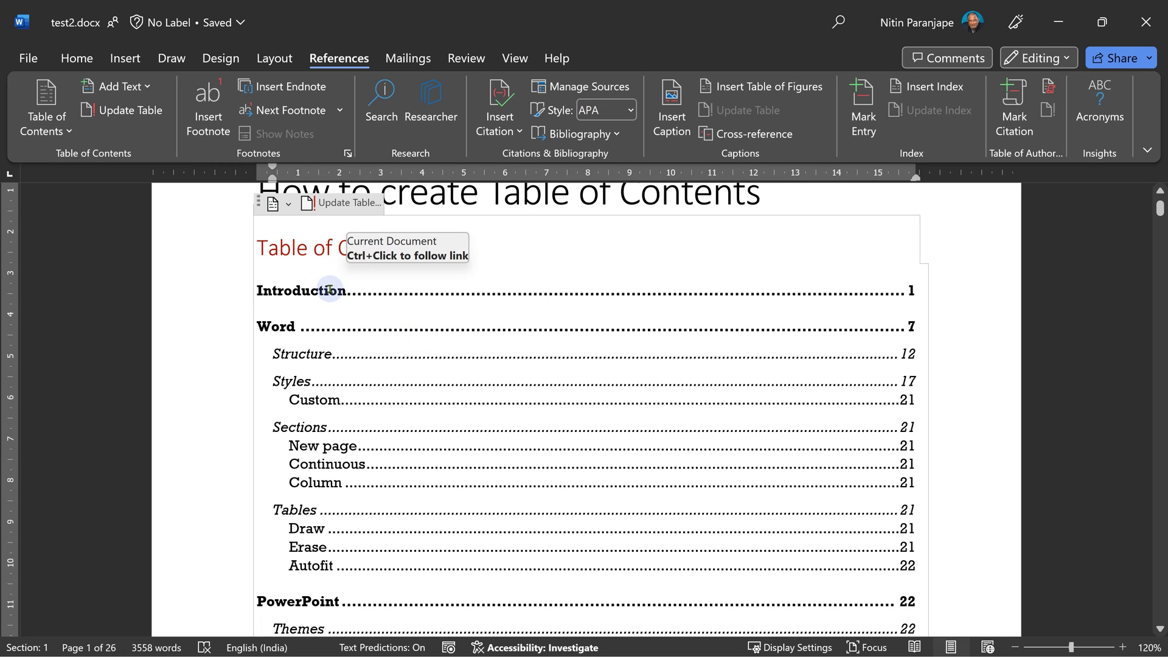
- Modify the TOC 1 style to use font colour Accent 6 (purple)
click(56, 128)
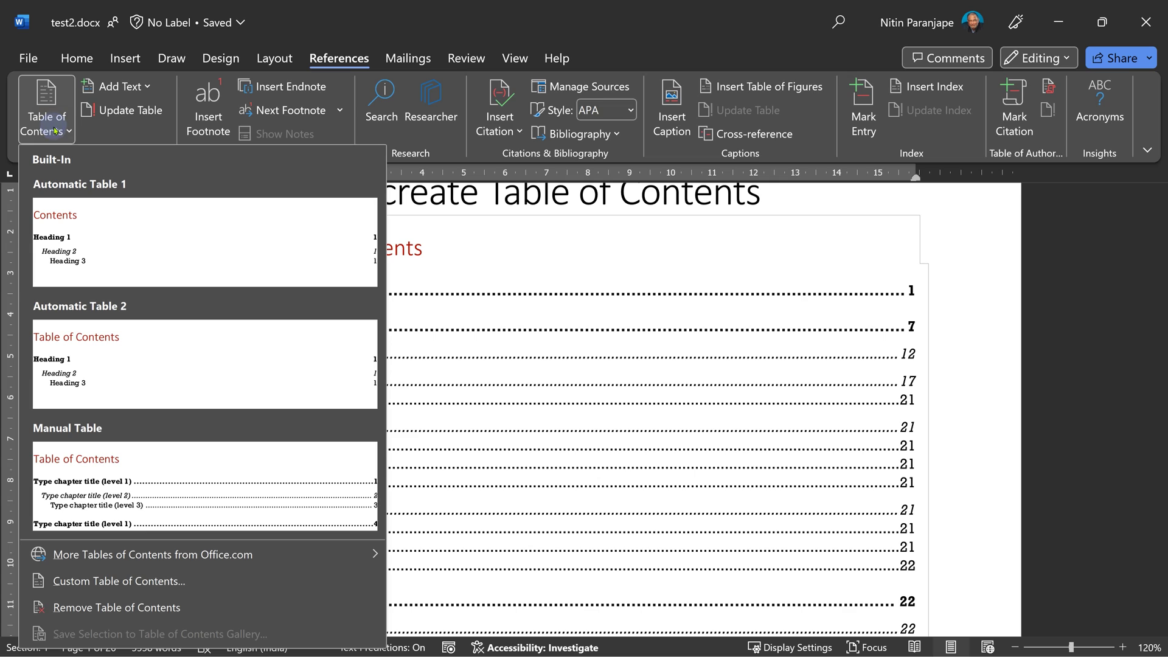
click(179, 585)
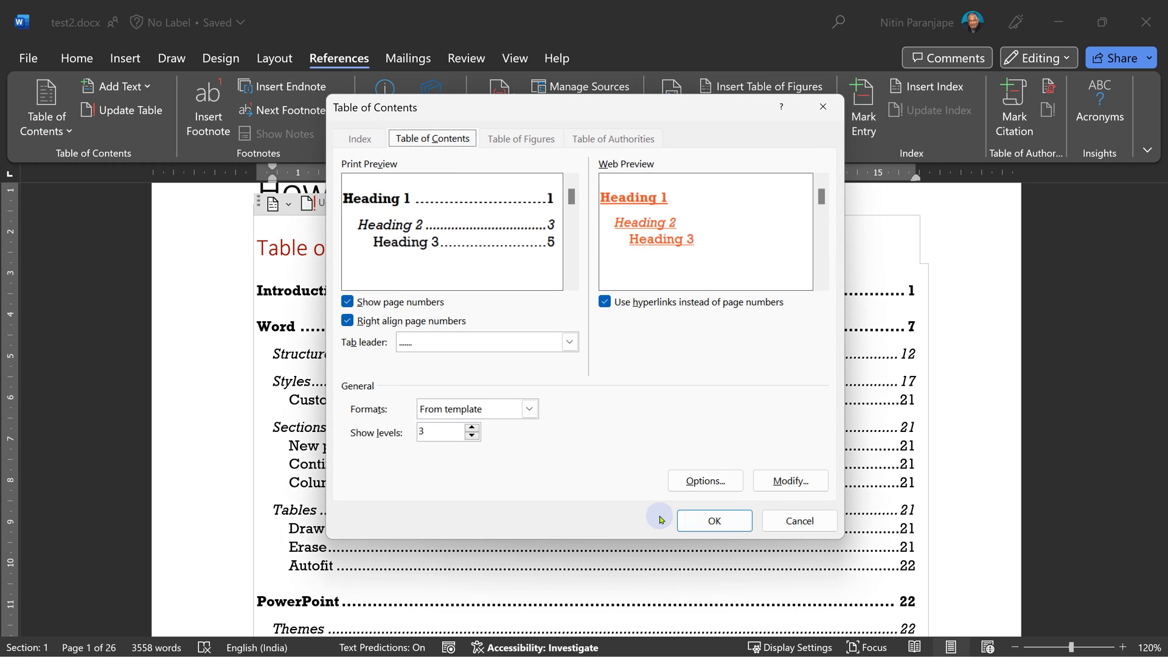
click(789, 484)
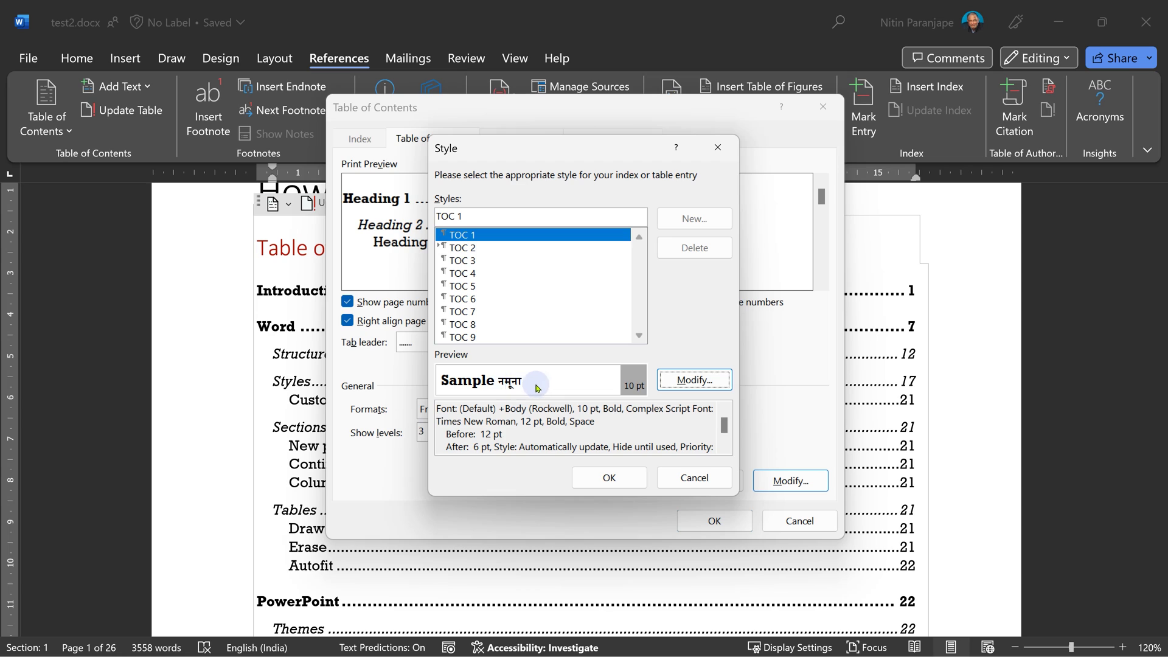
click(691, 376)
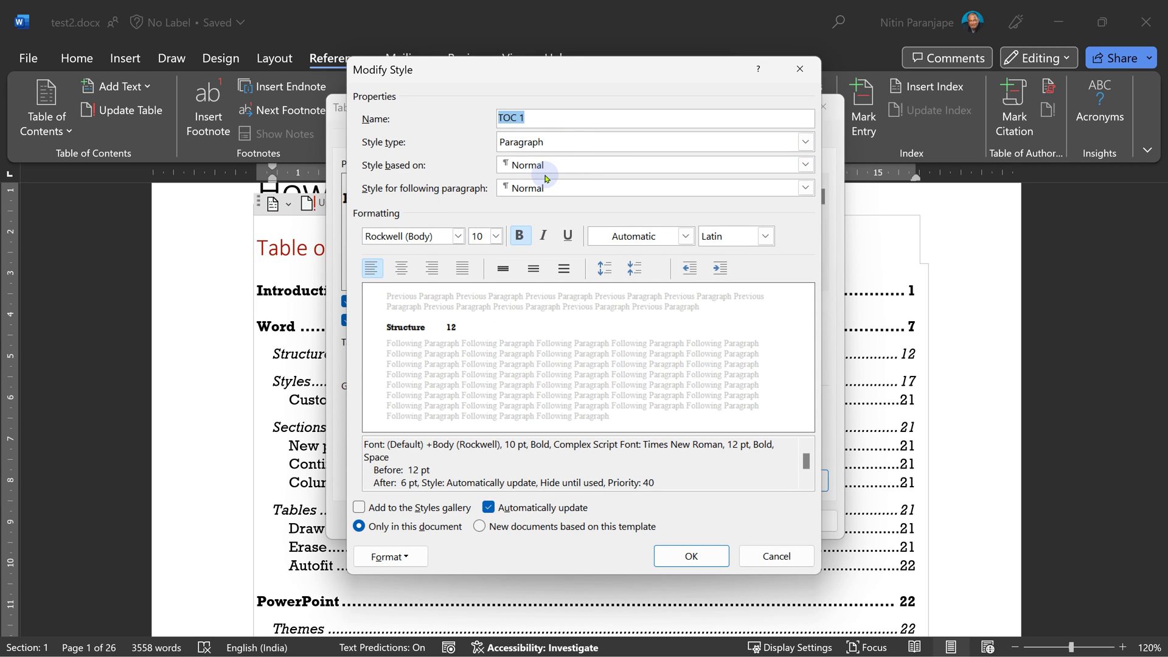
click(686, 236)
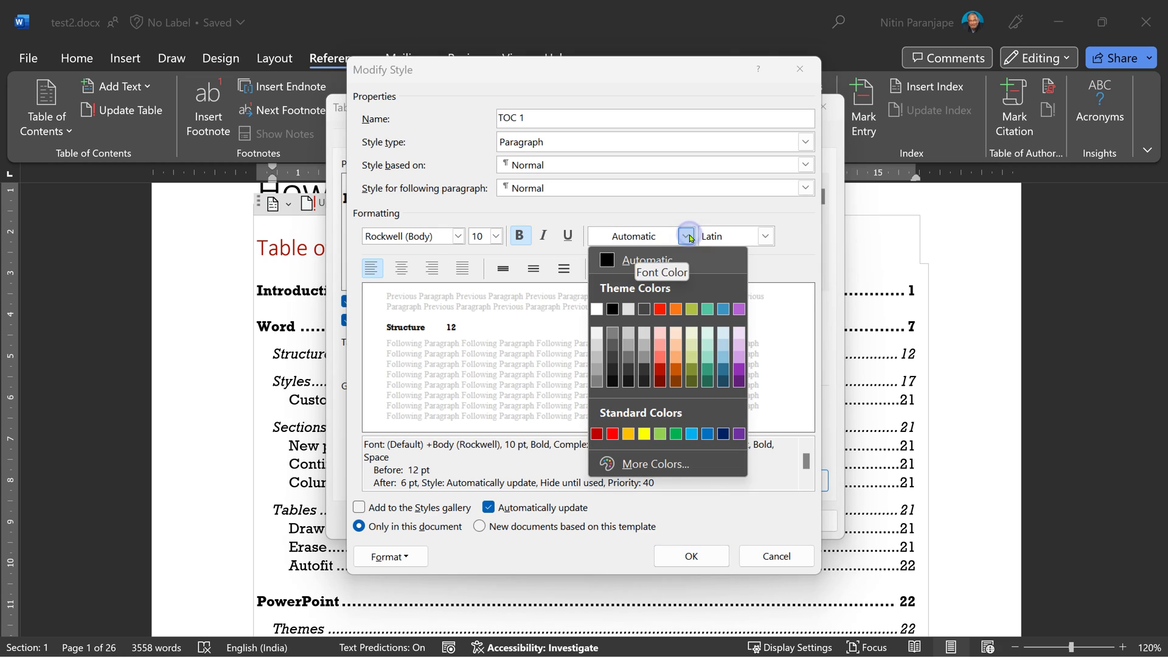
click(734, 377)
click(689, 555)
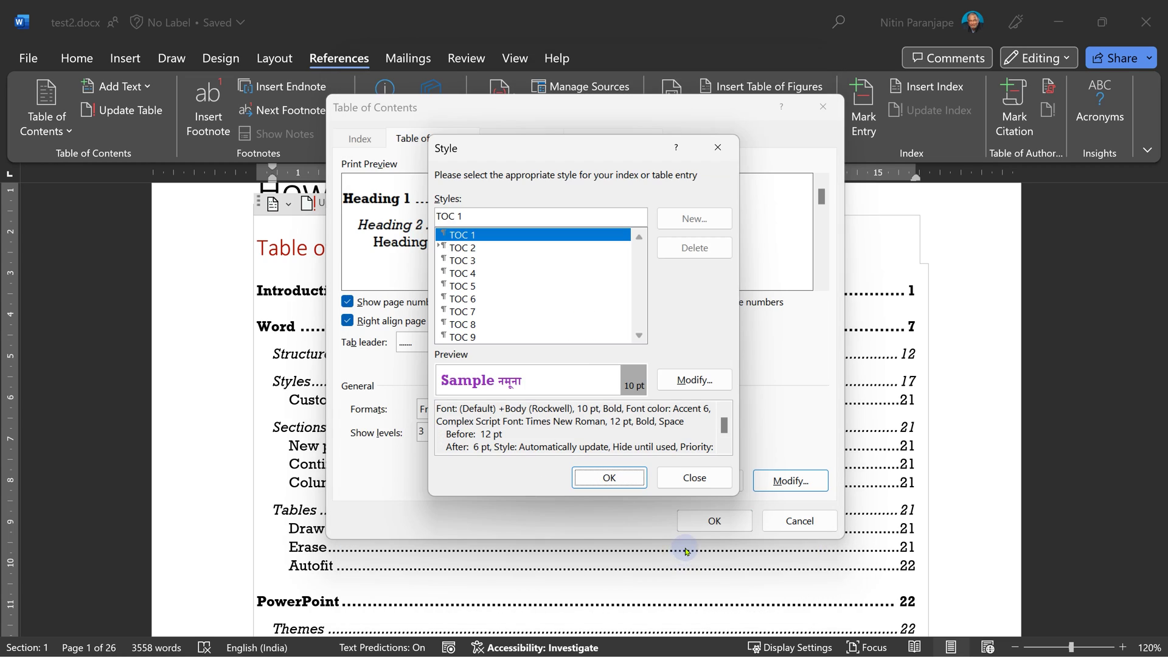
- Replace the existing table of contents with the customised one and open its Options
click(626, 486)
click(709, 520)
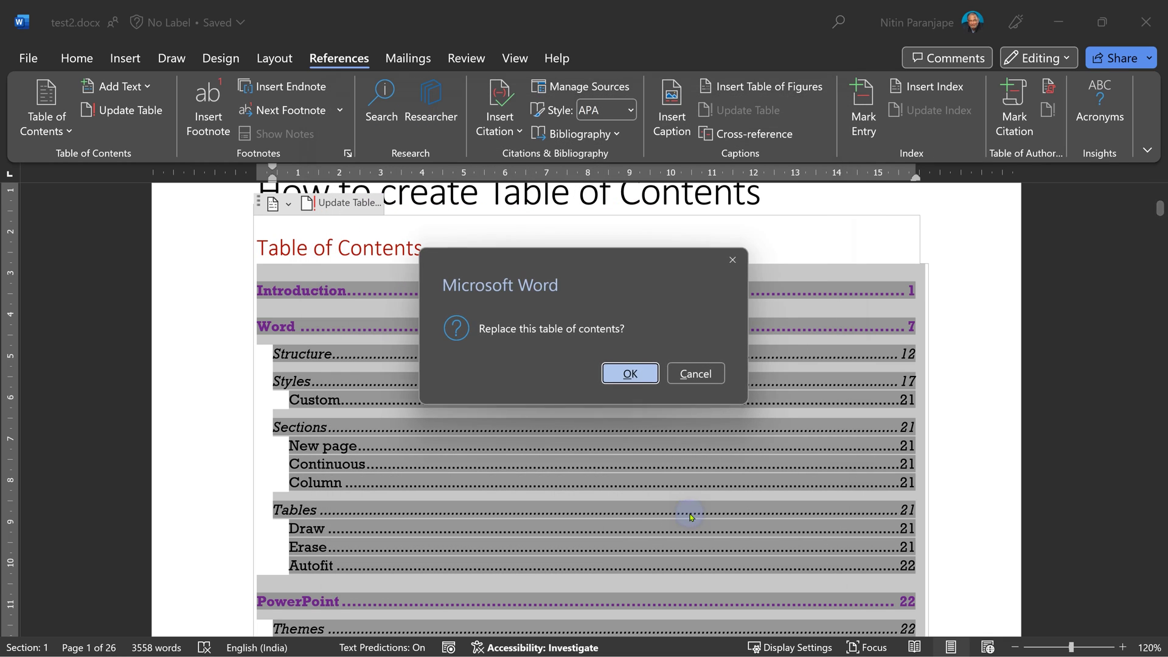
click(631, 372)
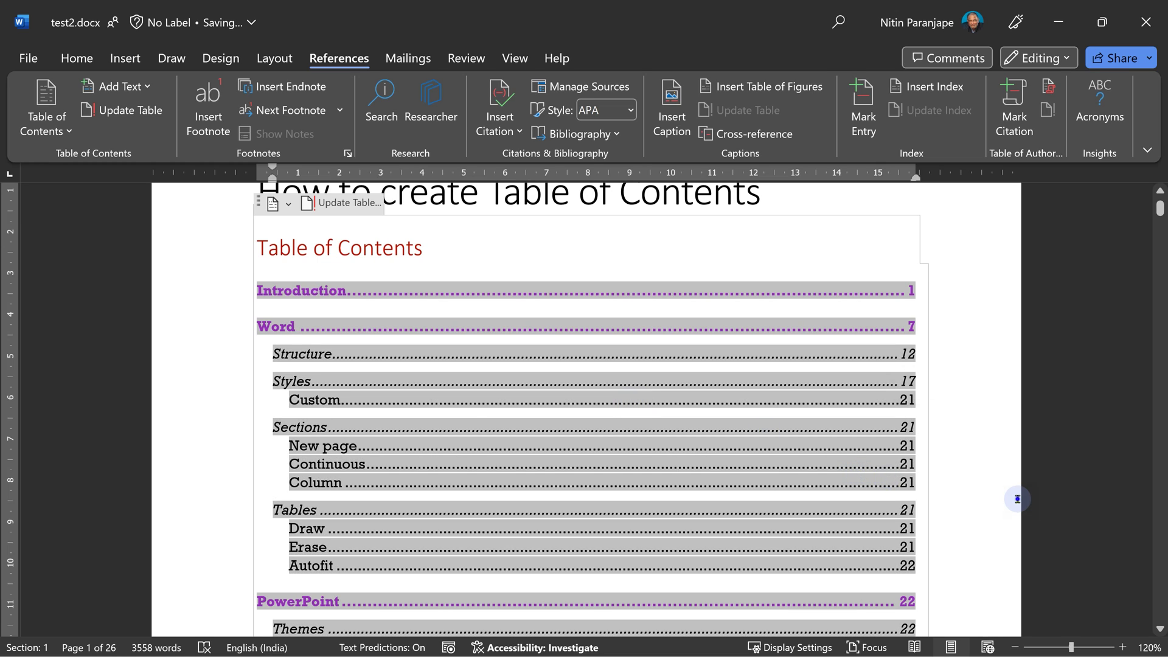
click(692, 477)
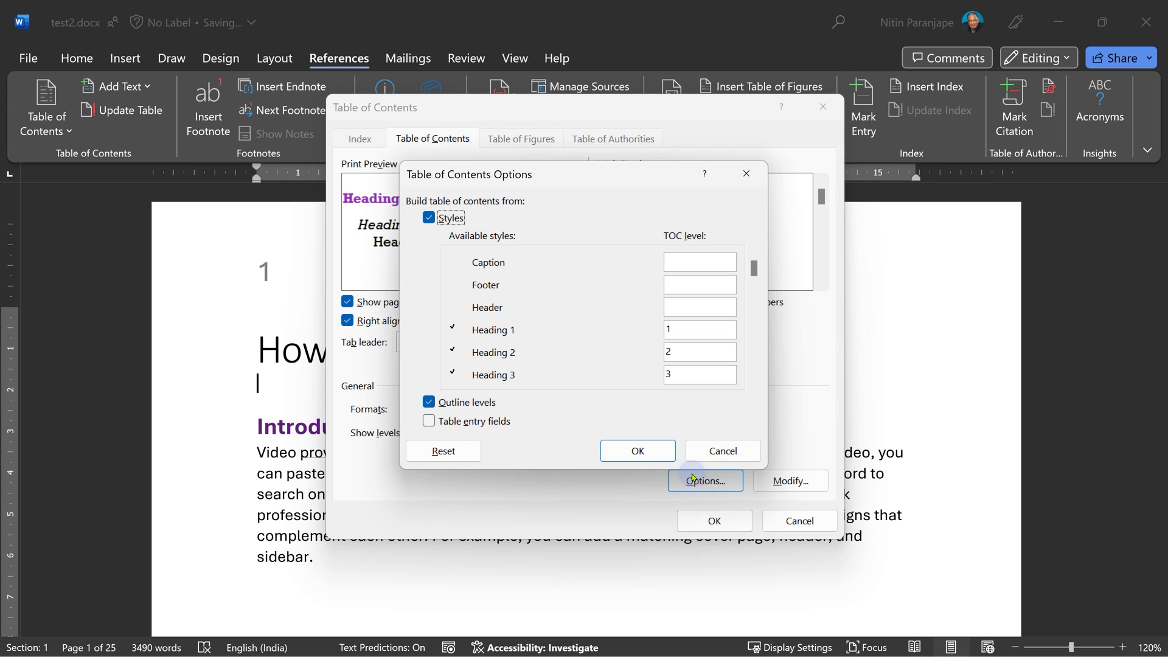
- Scroll through the Available styles list in Table of Contents Options
scroll(594, 322, down, 3)
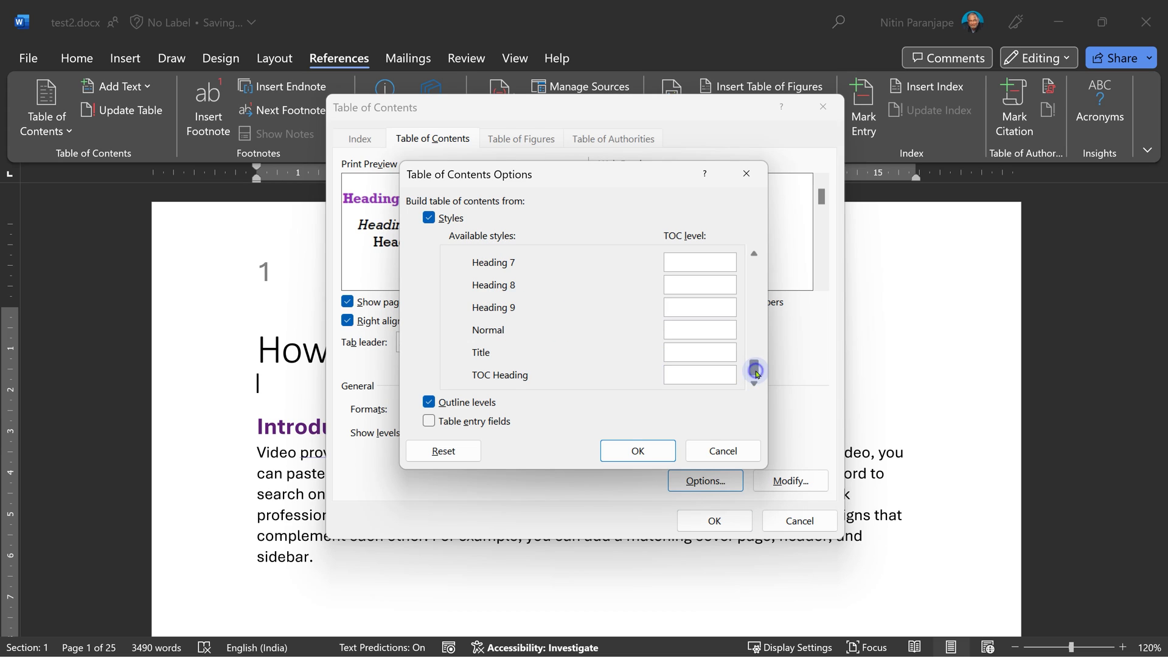
drag(755, 368, 762, 254)
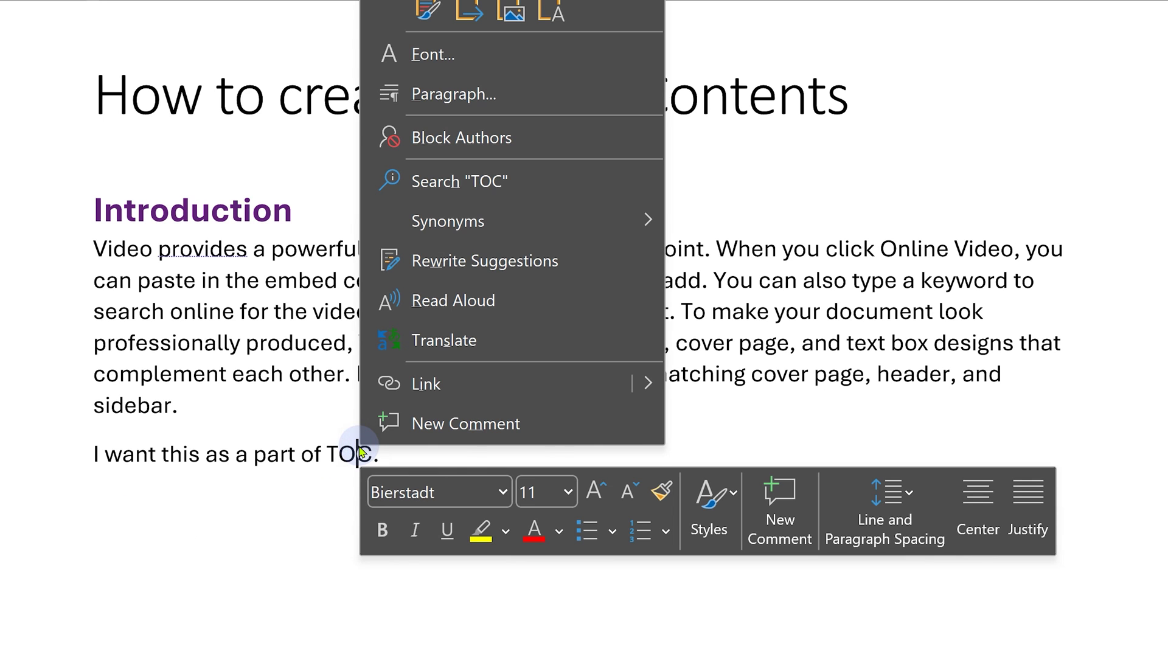
- Set the new sentence's paragraph outline level to Level 2
click(404, 93)
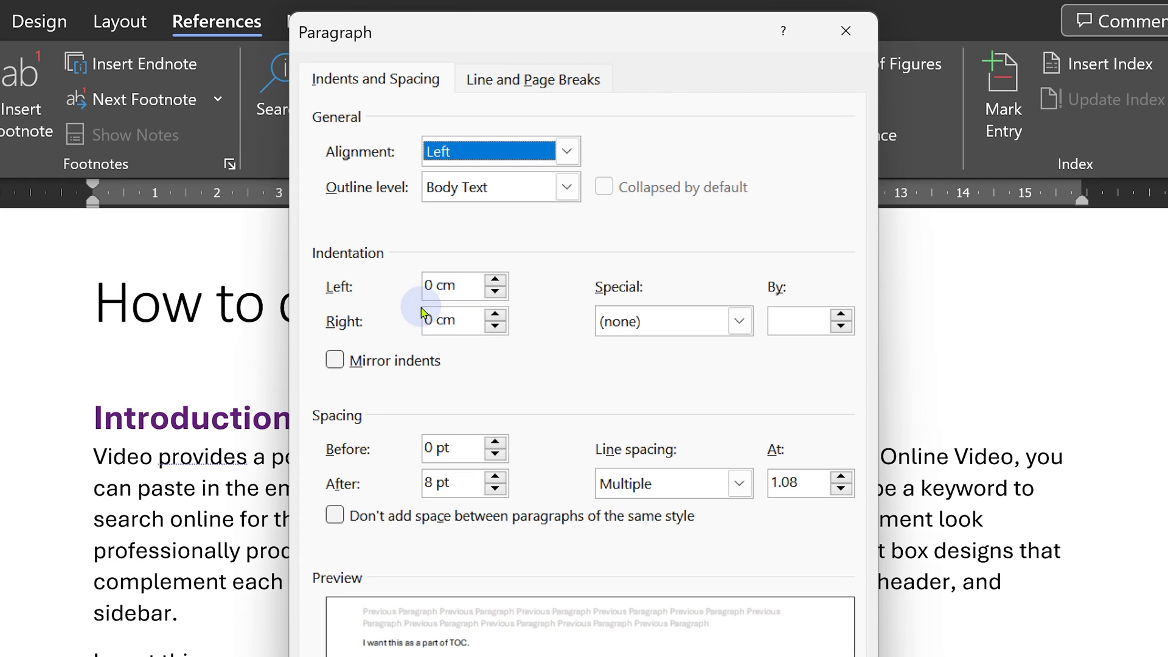
click(457, 188)
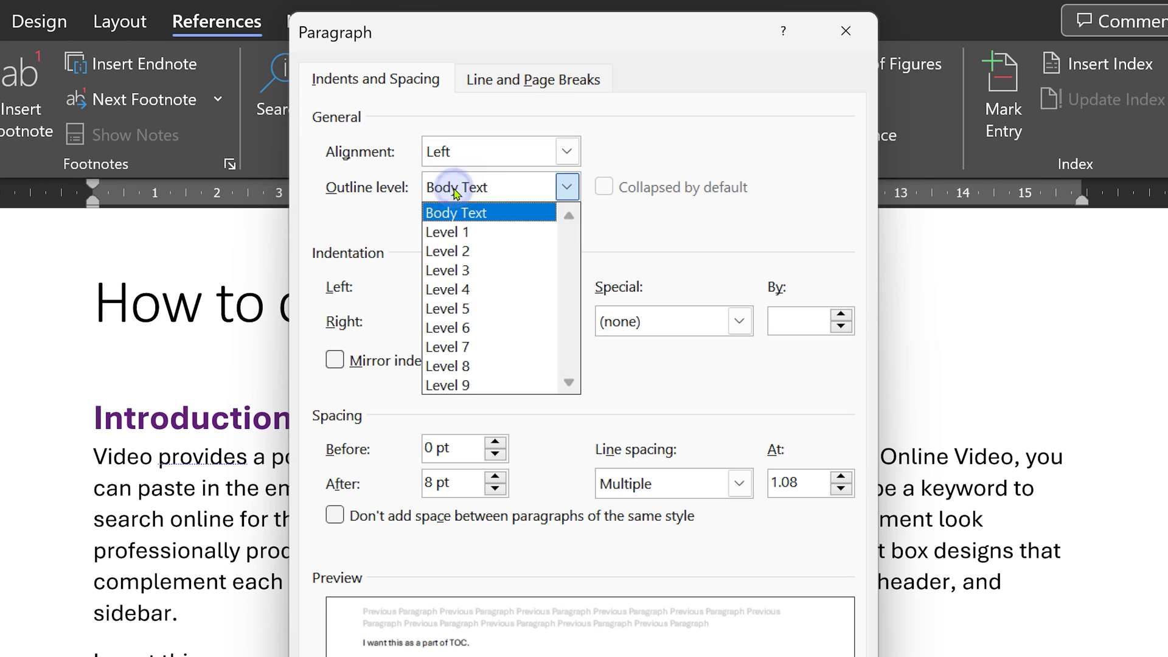
click(472, 254)
key(Return)
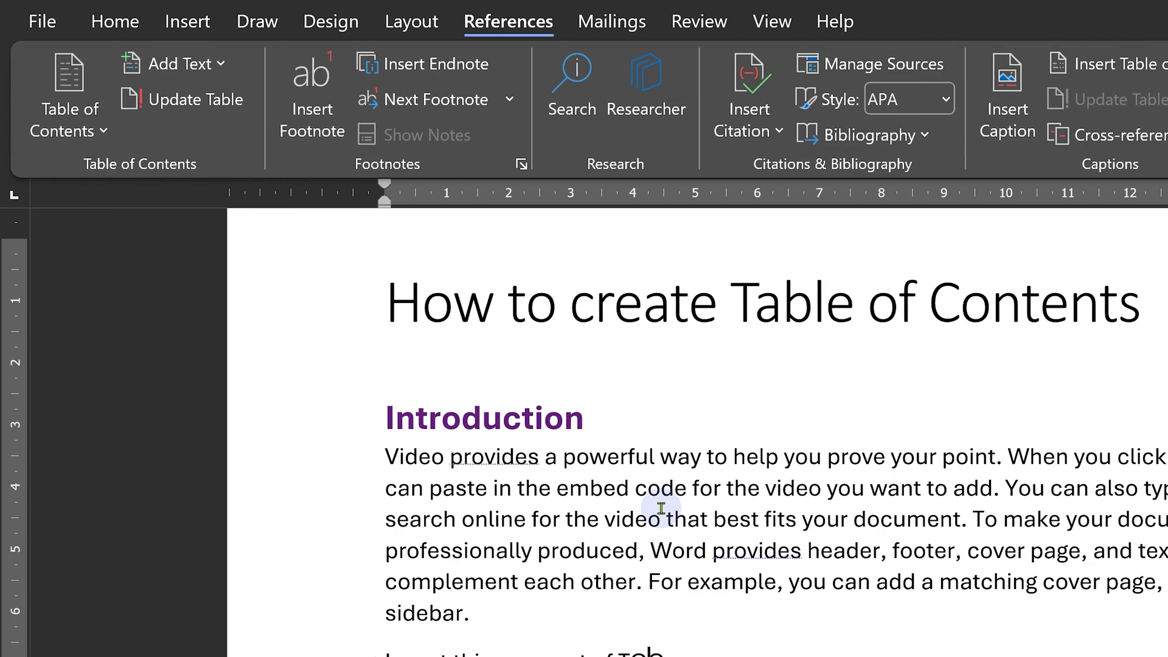
- Insert a custom table of contents below the title built from styles and outline levels
click(229, 359)
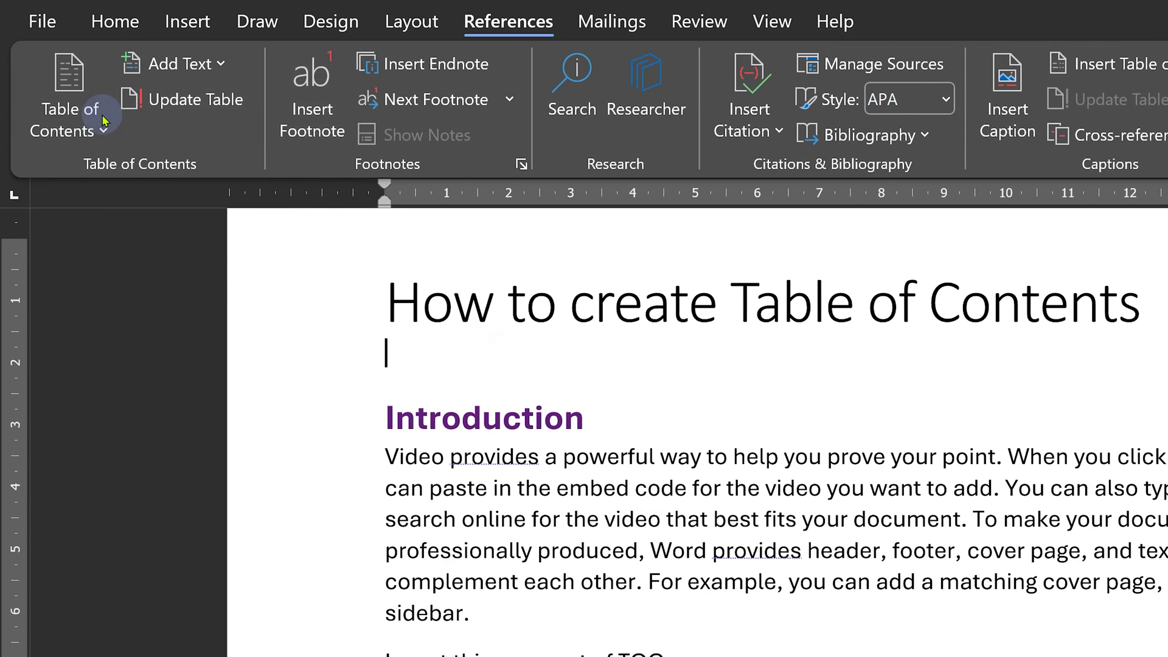
click(105, 120)
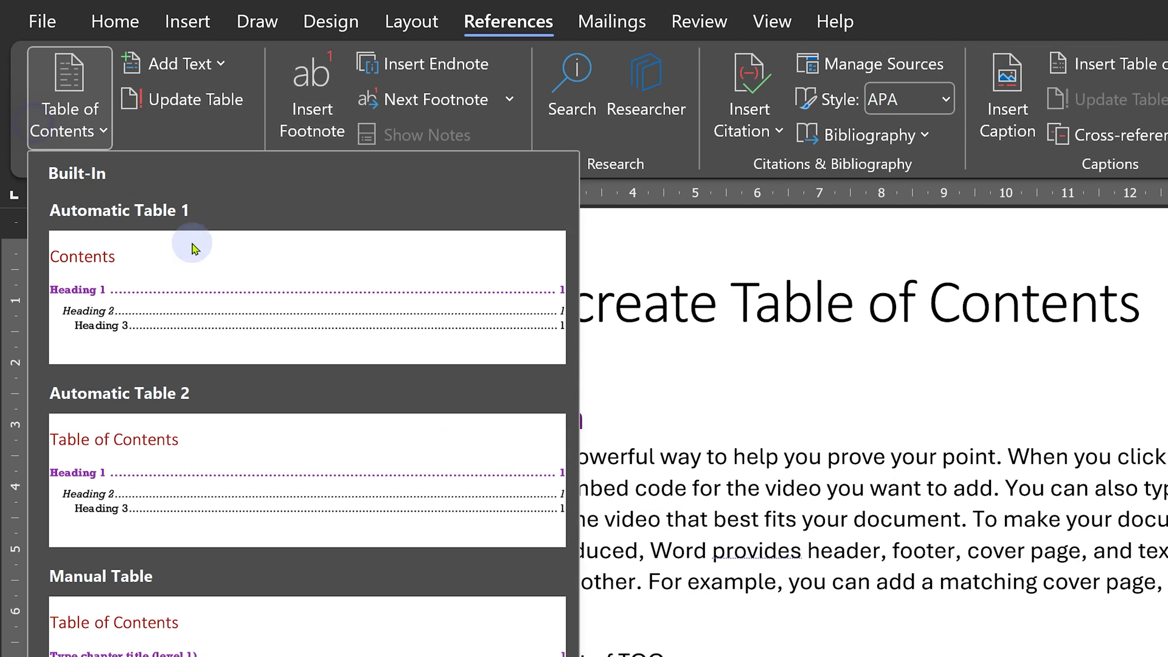
click(183, 656)
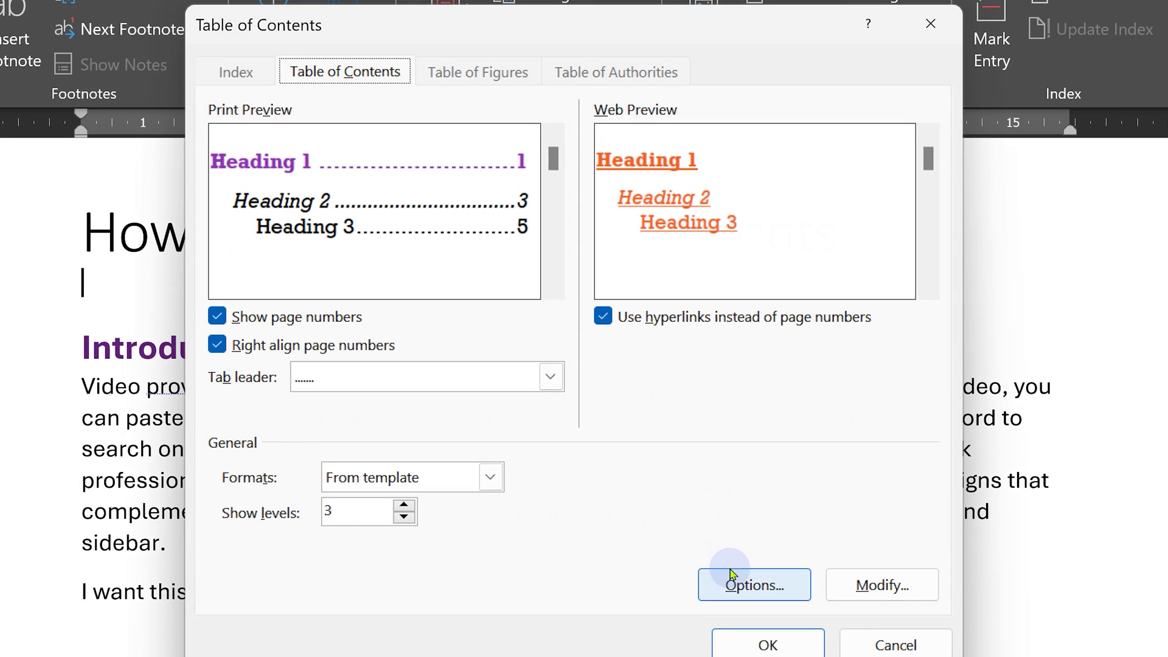
click(730, 578)
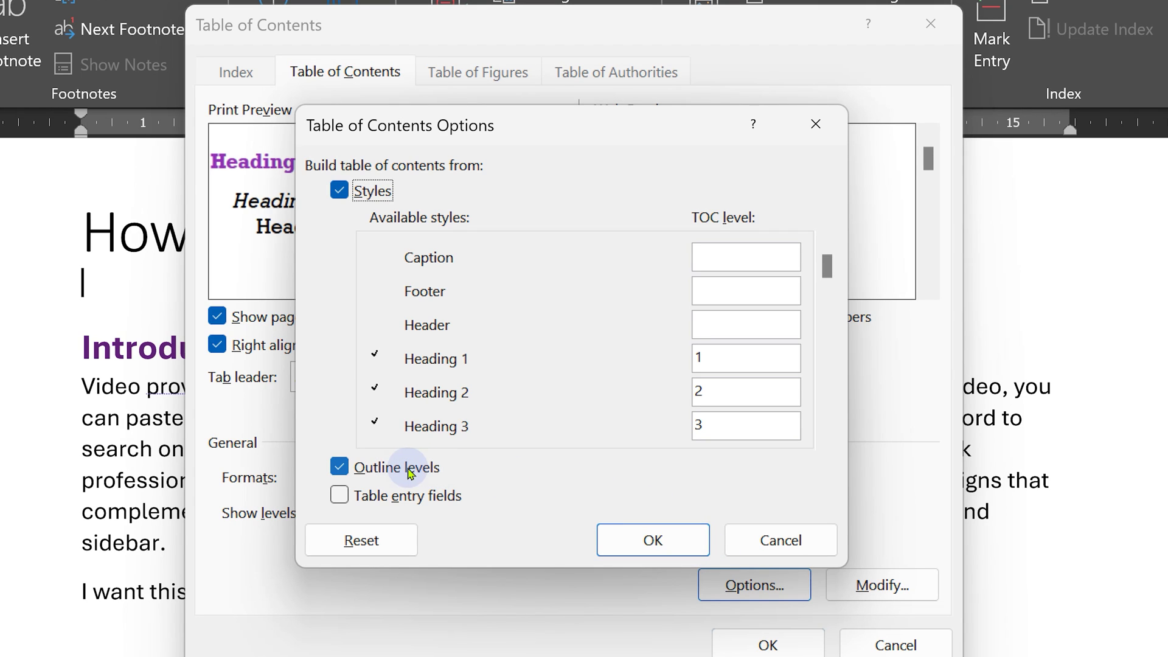
click(673, 543)
click(733, 632)
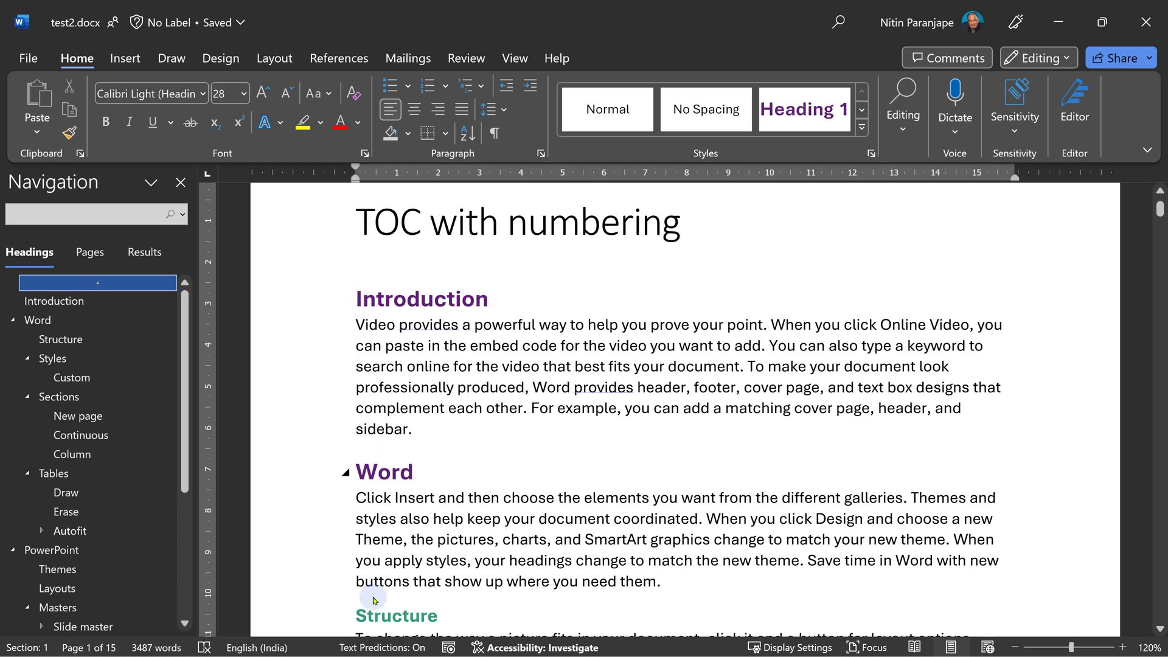
- Apply the '1 Heading 1, 1.1 Heading 2' multilevel list to the headings
click(490, 300)
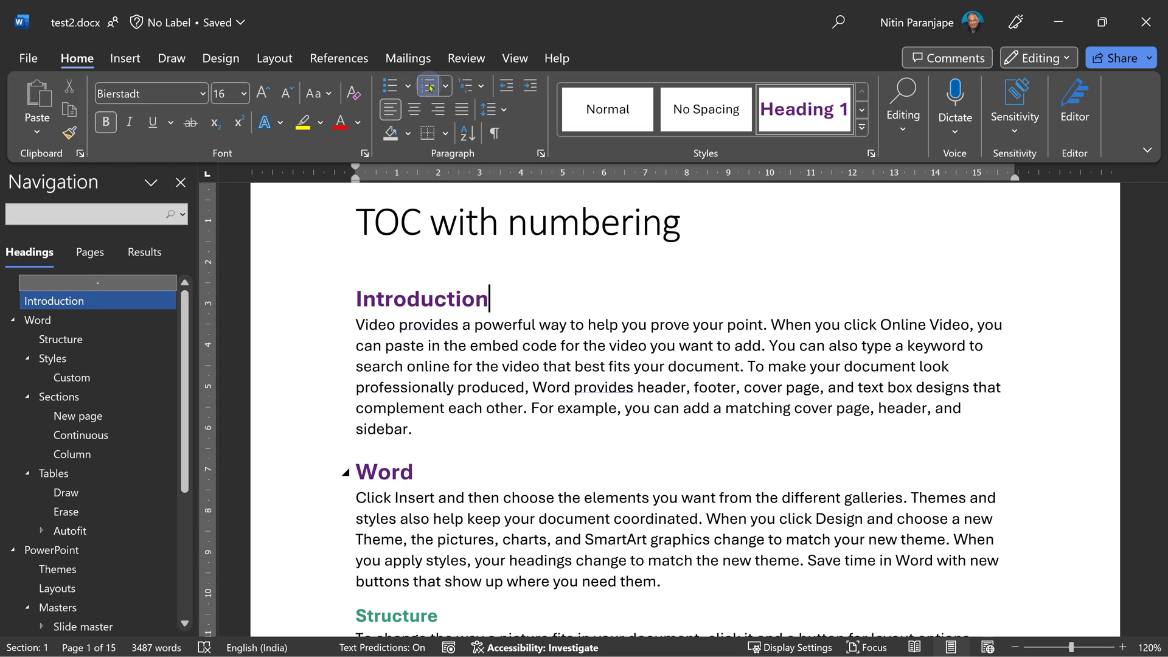
click(466, 91)
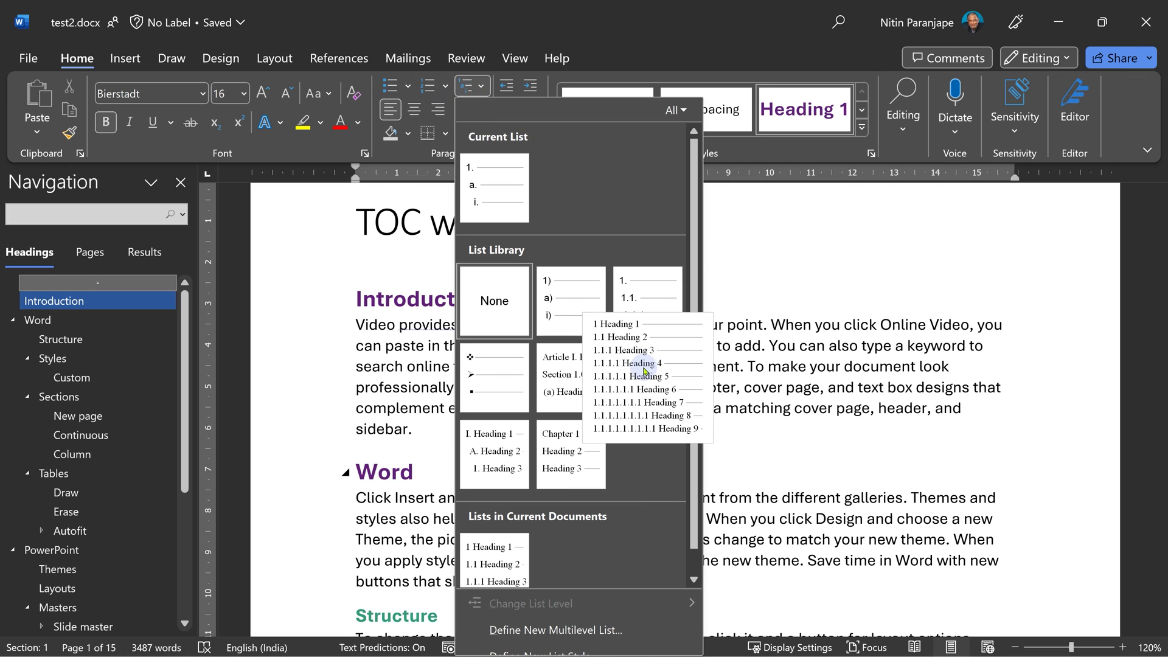
click(644, 371)
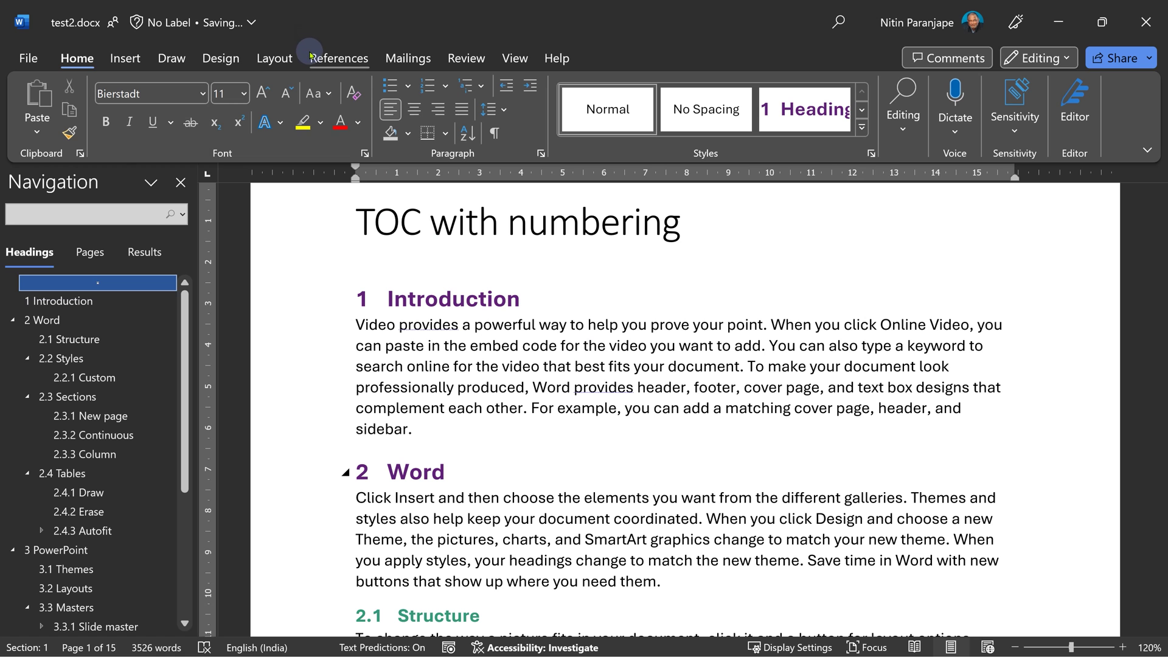
- Insert the Automatic Table 2 table of contents
click(339, 58)
click(47, 107)
click(97, 317)
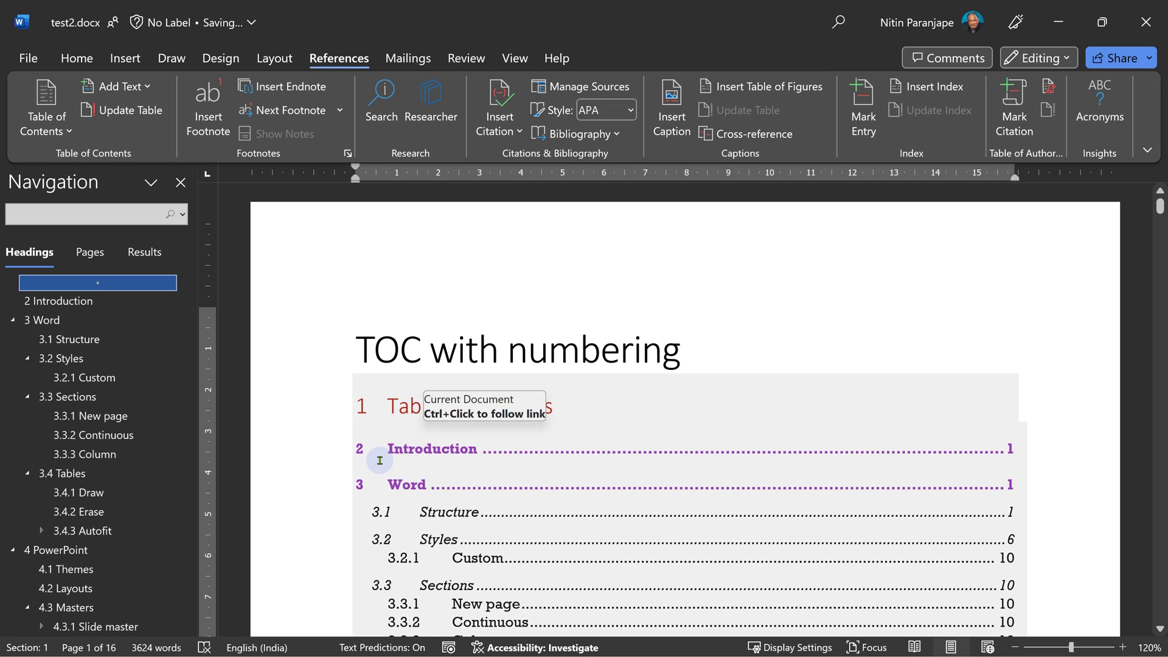
- Remove the number from the Table of Contents heading and update the entire table
click(387, 405)
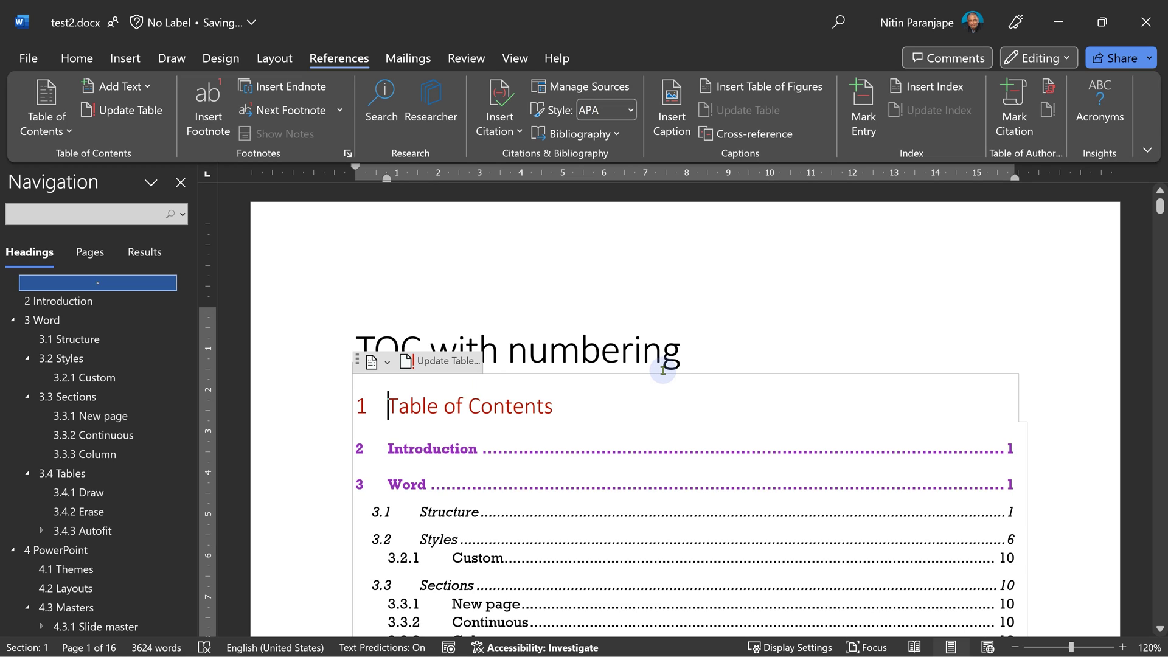
key(BackSpace)
key(F9)
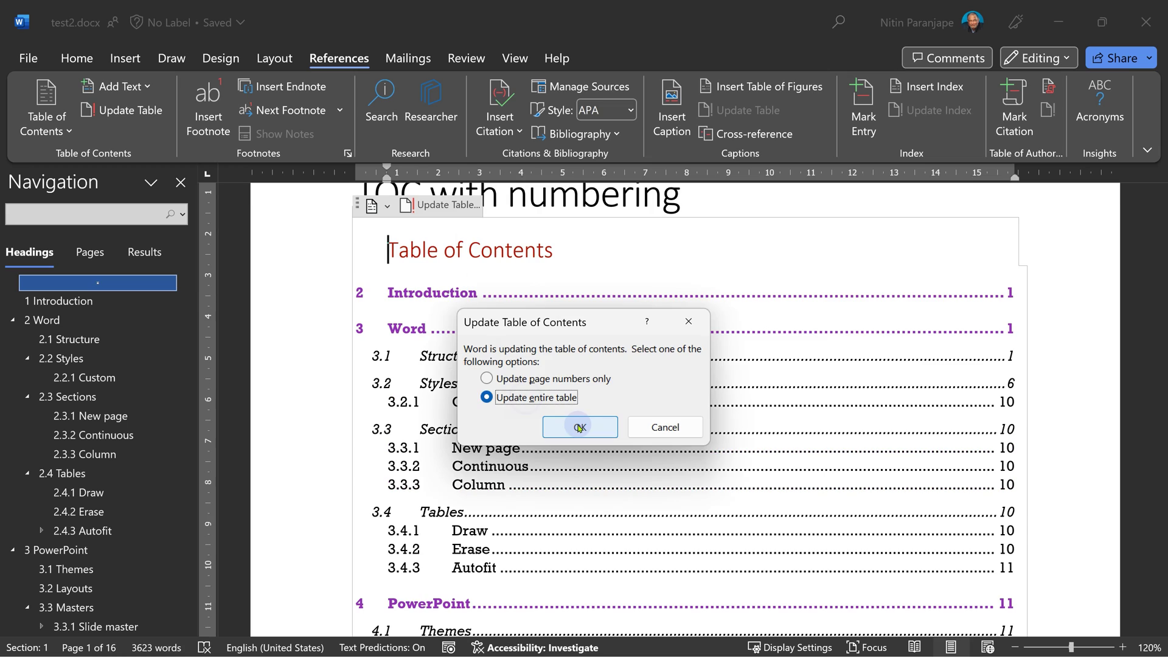
click(579, 428)
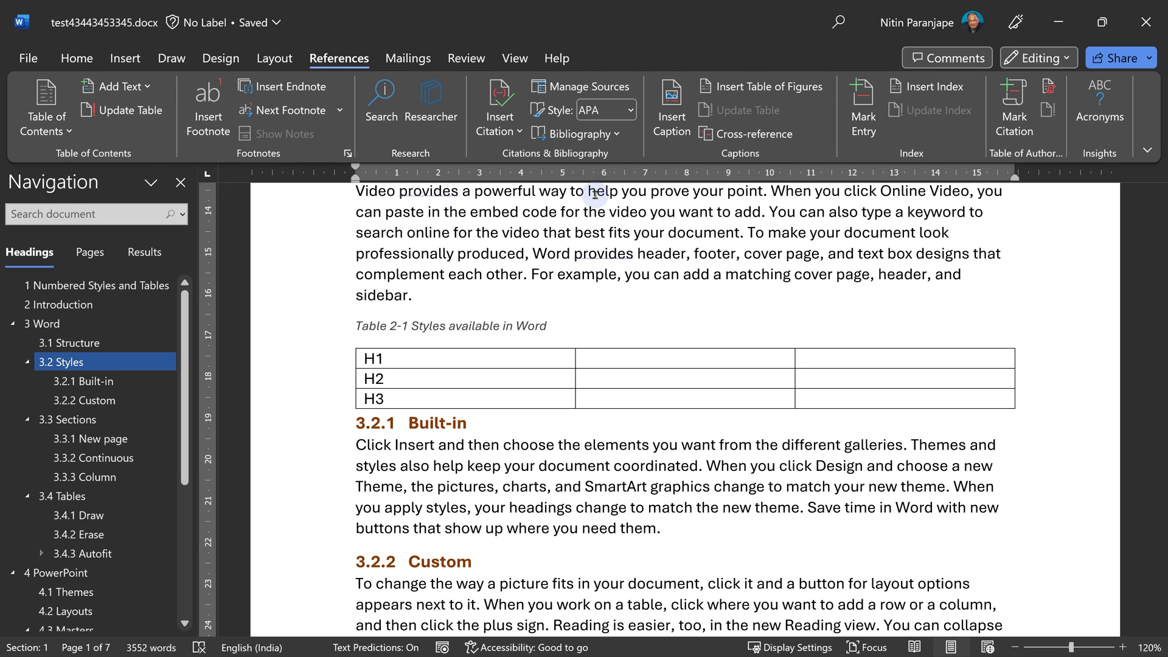
- Try AutoCaption for Microsoft Word Table and its numbering, then cancel without keeping changes
click(671, 119)
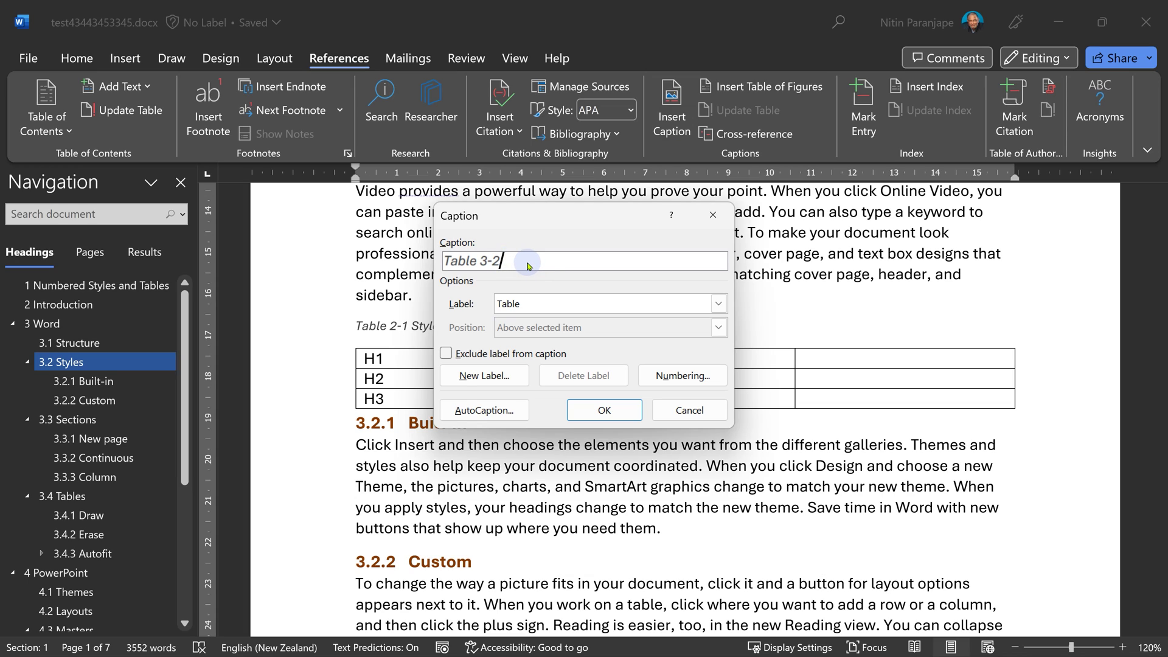
click(490, 403)
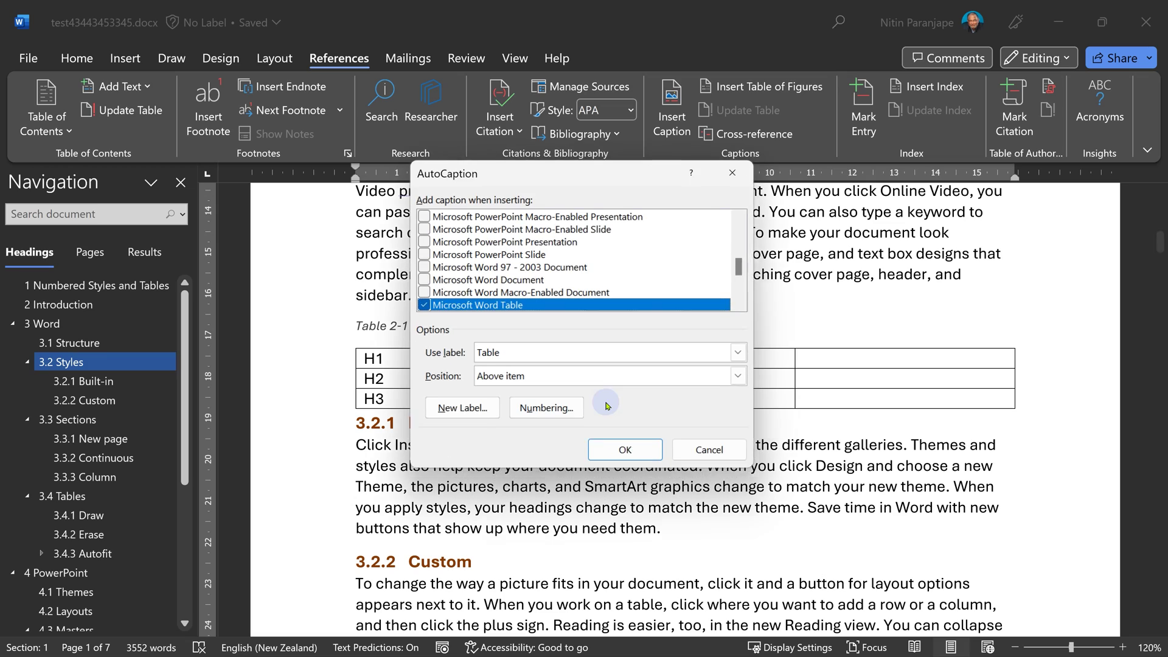
click(431, 309)
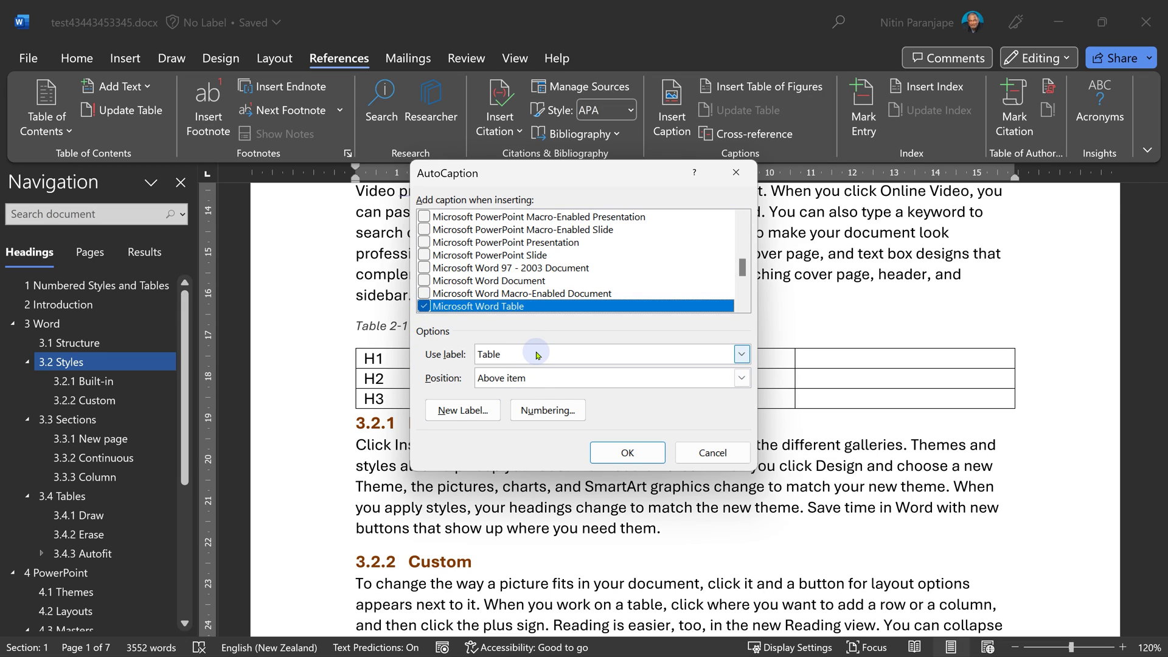
click(557, 412)
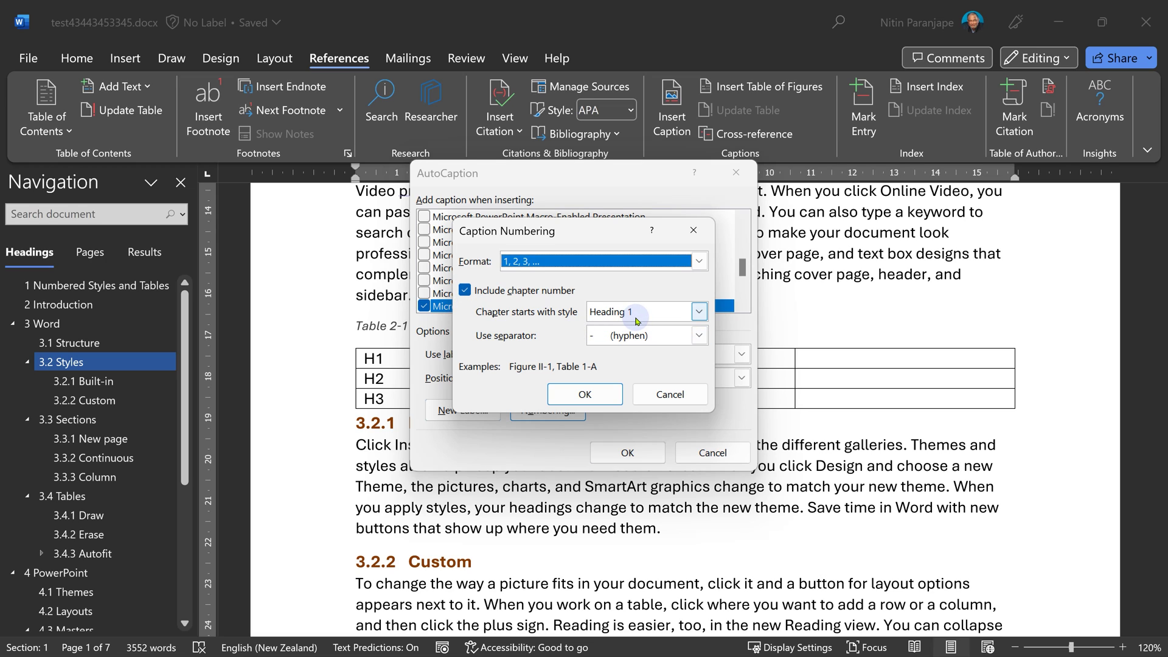
click(670, 395)
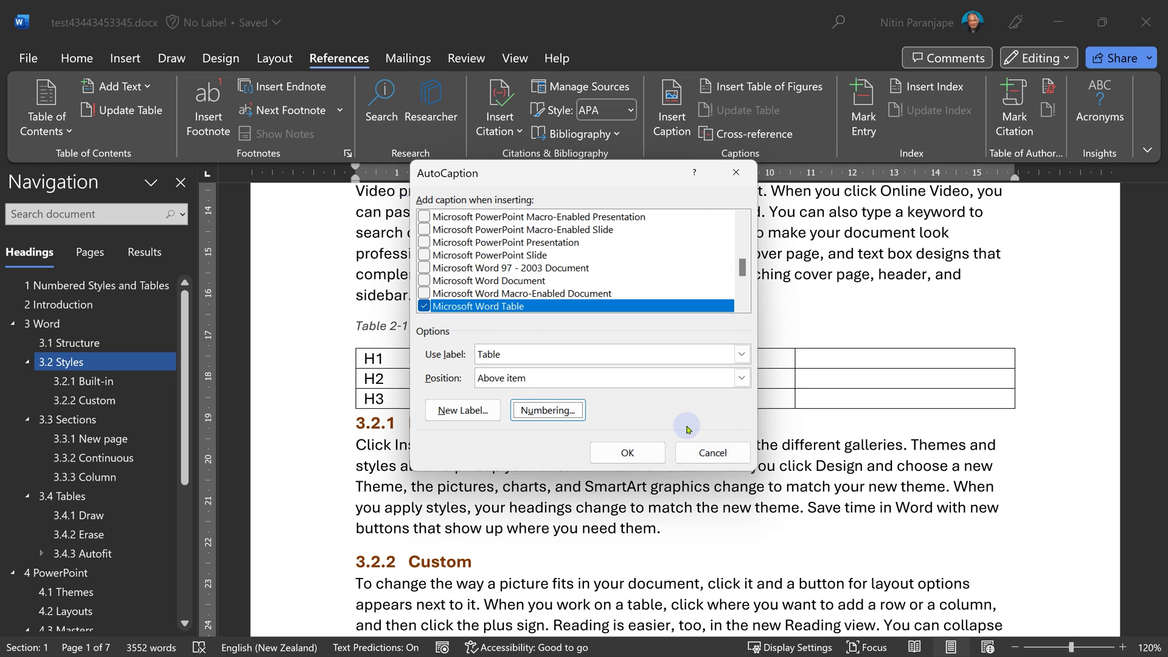
click(703, 453)
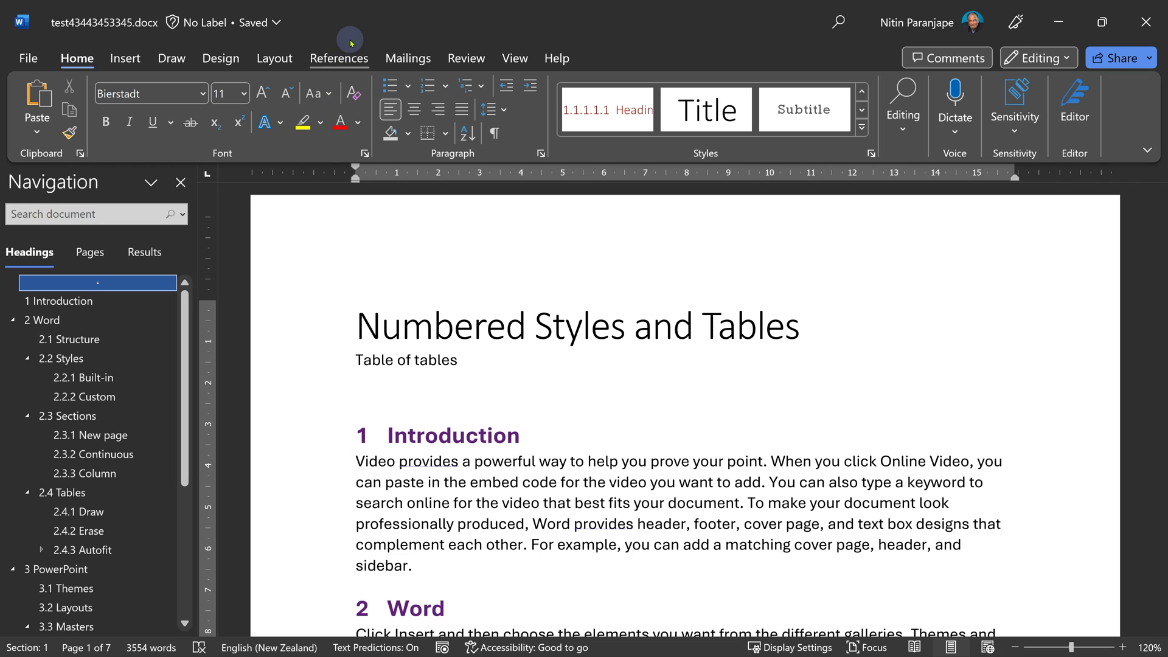
- Insert a table of figures listing captions with the Table label
click(339, 61)
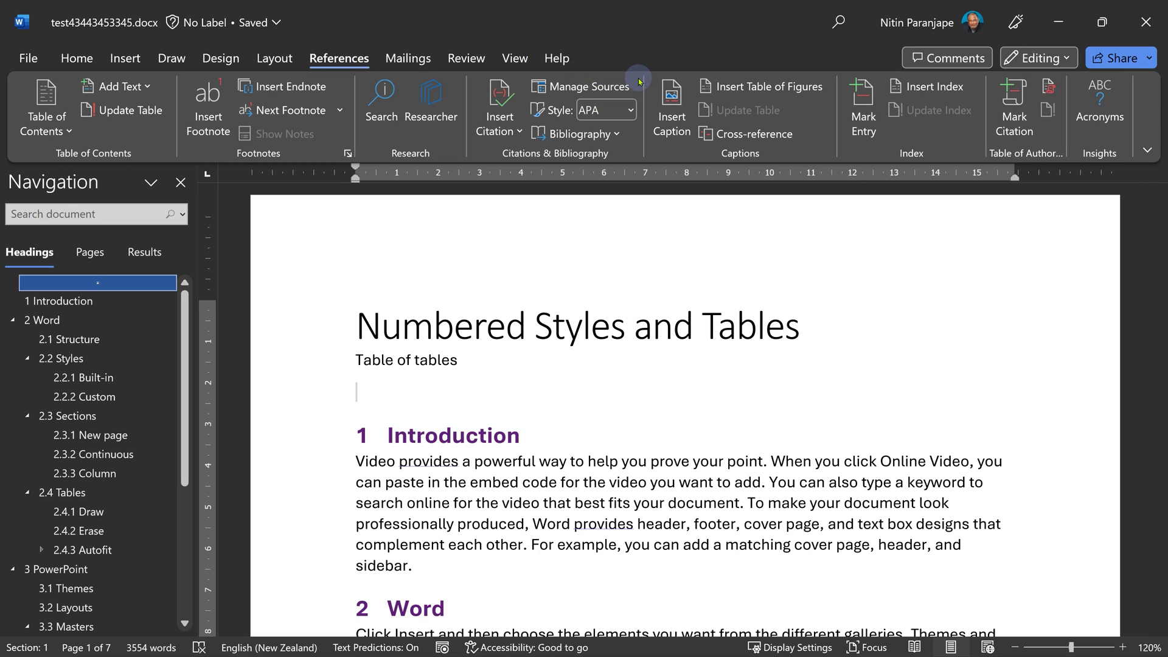
click(714, 92)
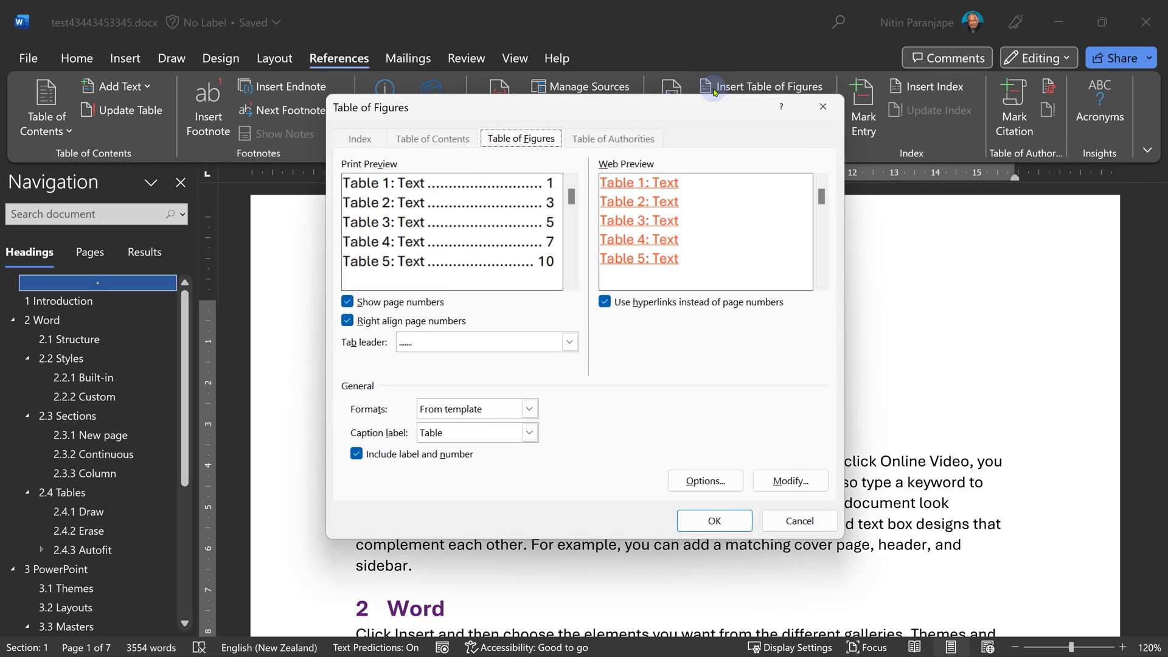
click(462, 438)
click(462, 438)
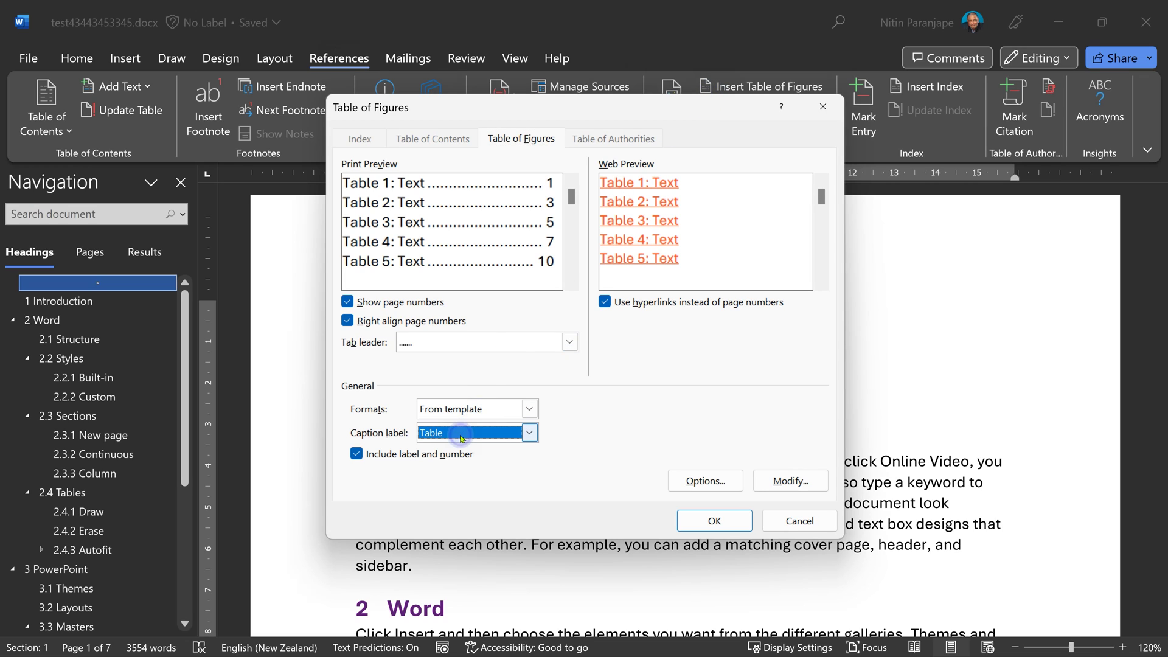
click(714, 521)
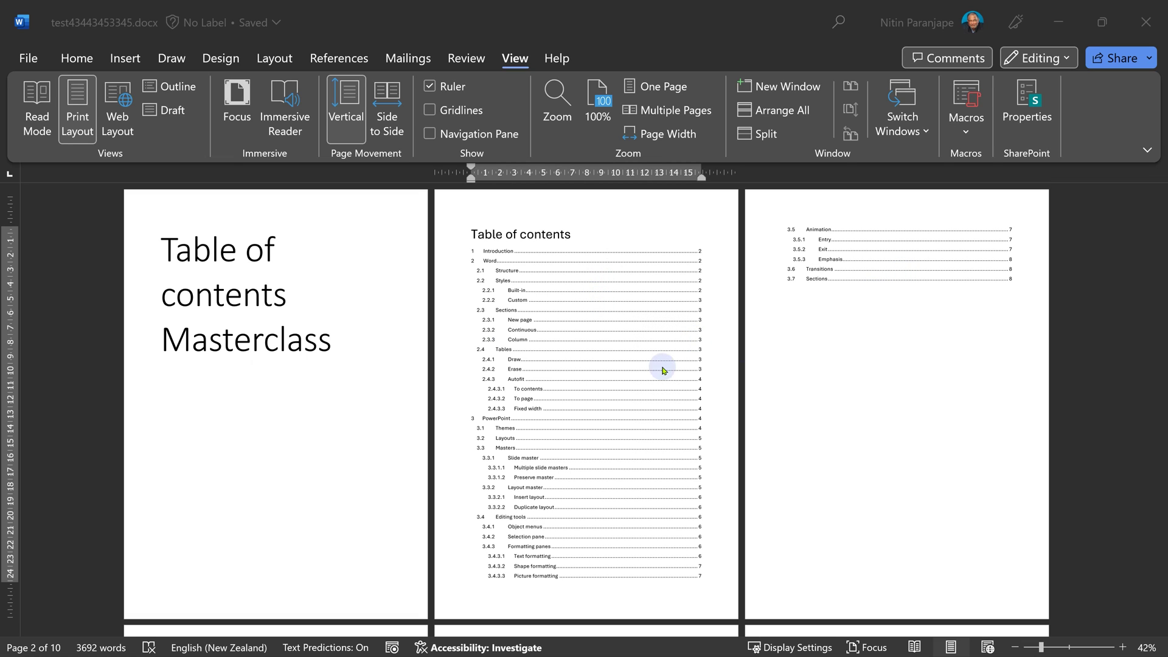
- Add a Plain Number 1 page number at the top of the page header
scroll(572, 394, down, 5)
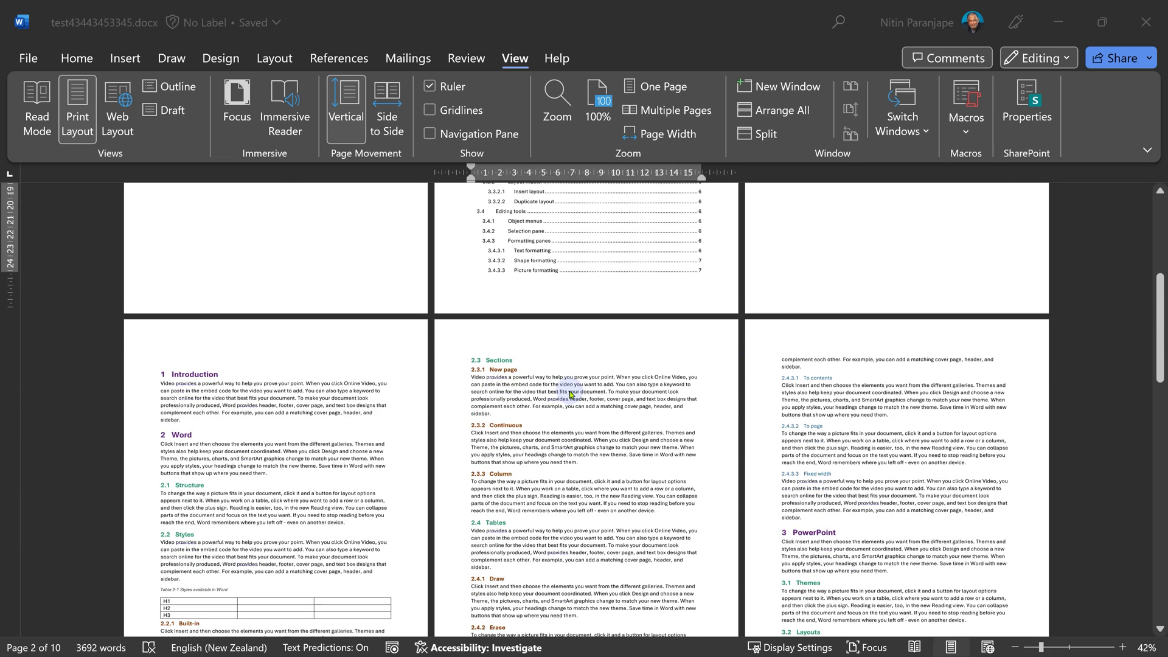
scroll(571, 394, down, 2)
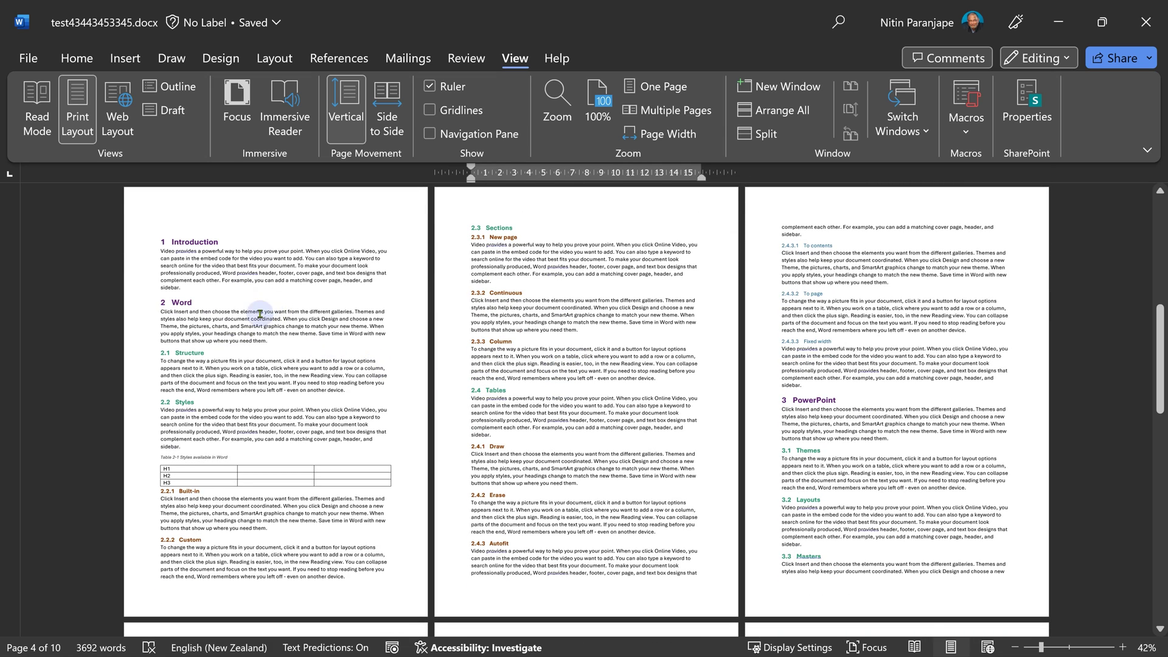
double_click(289, 213)
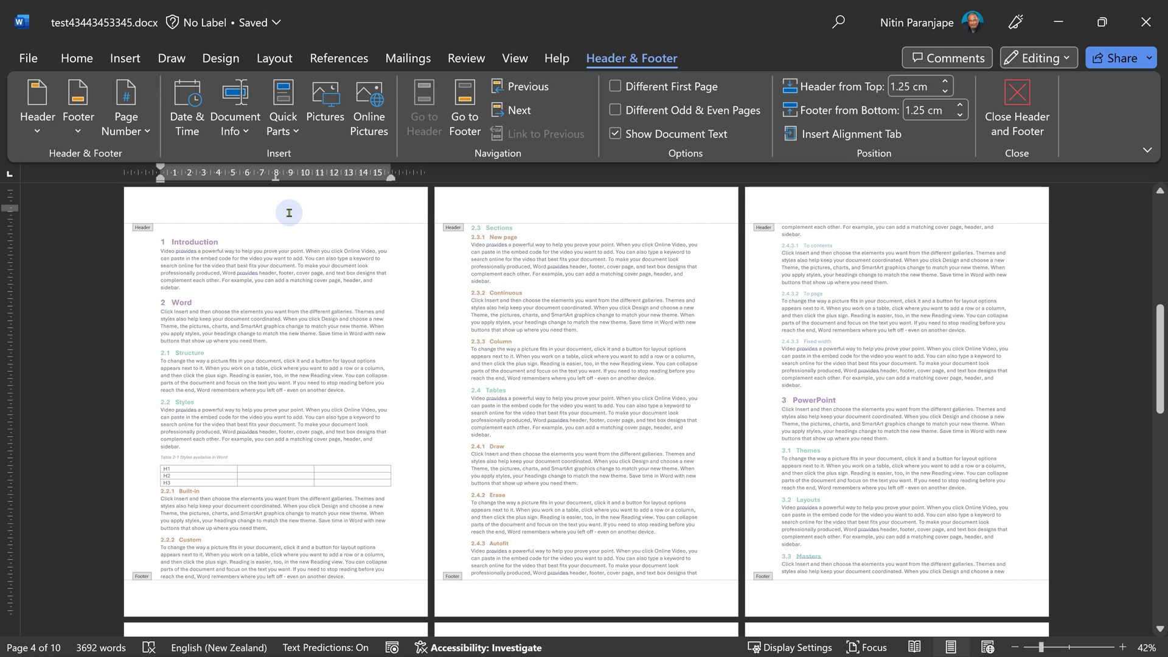
click(145, 133)
mouse_move(151, 163)
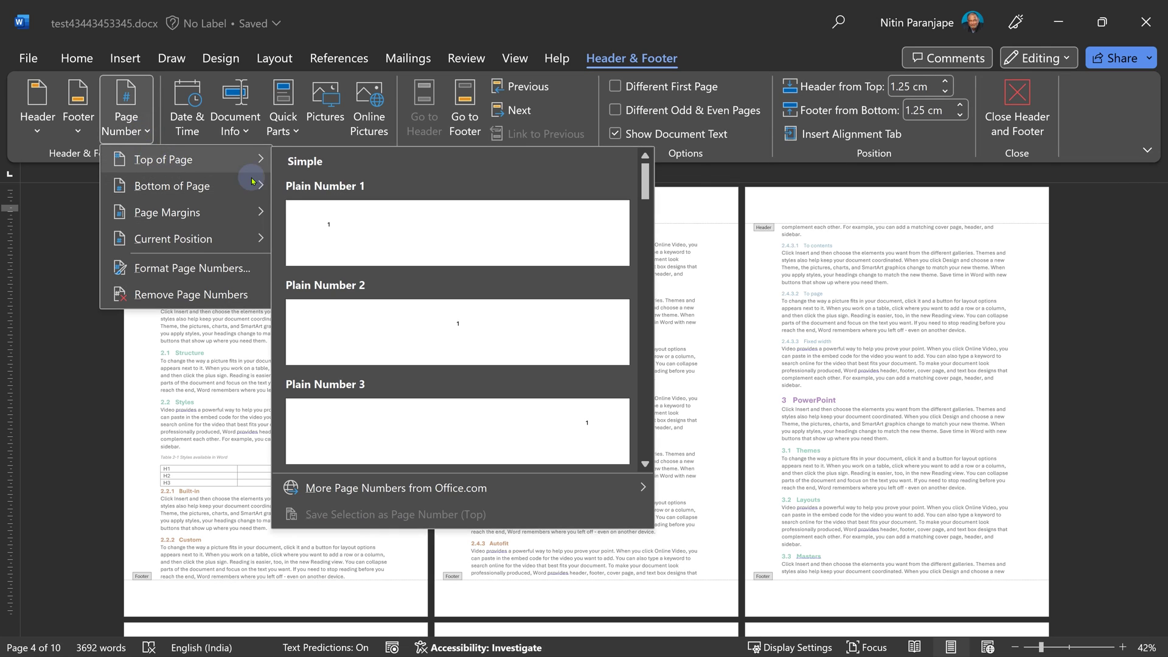
click(287, 198)
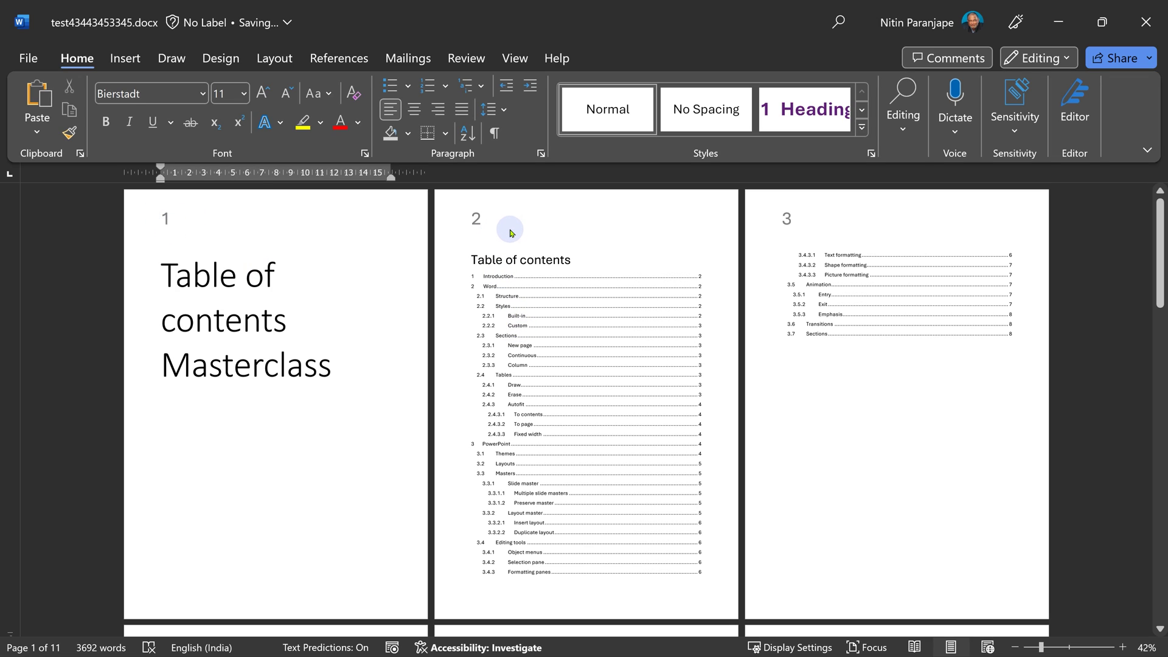
- Open the page headers for editing and scroll back up to the first pages
scroll(213, 278, down, 10)
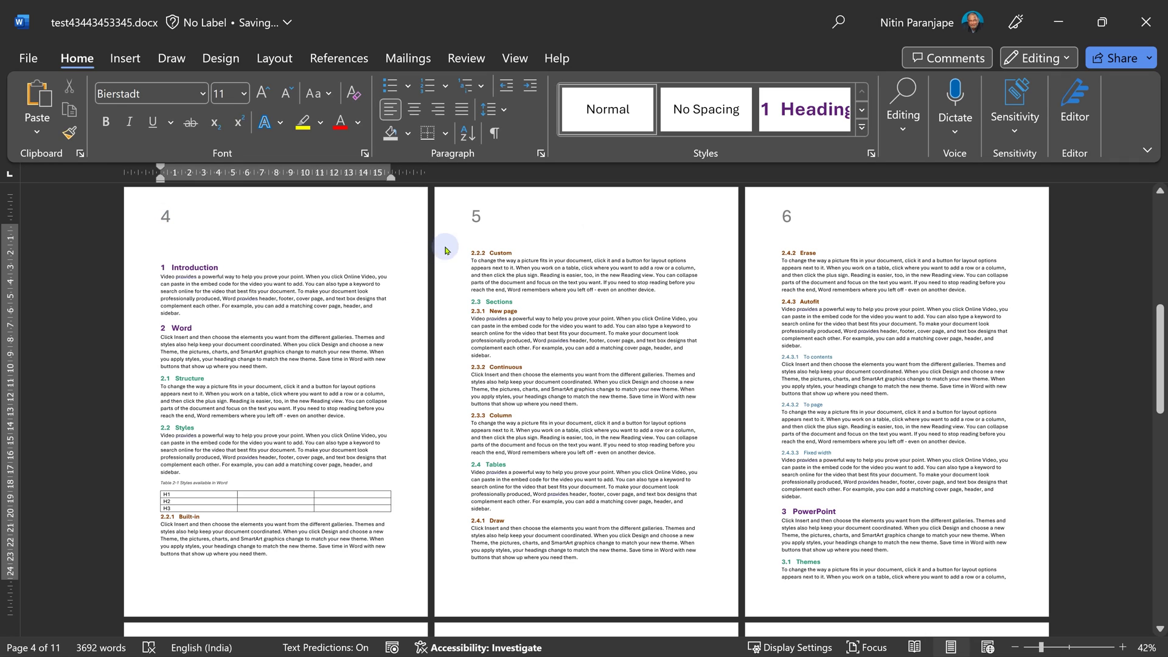
double_click(481, 220)
scroll(509, 364, up, 5)
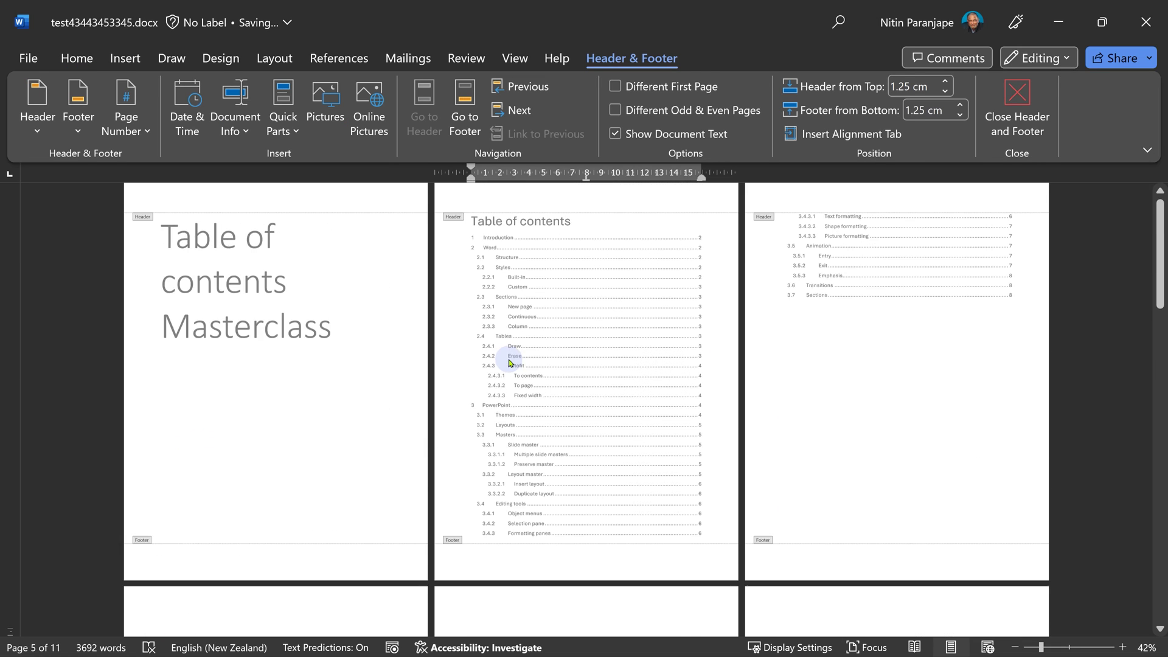
scroll(510, 362, up, 1)
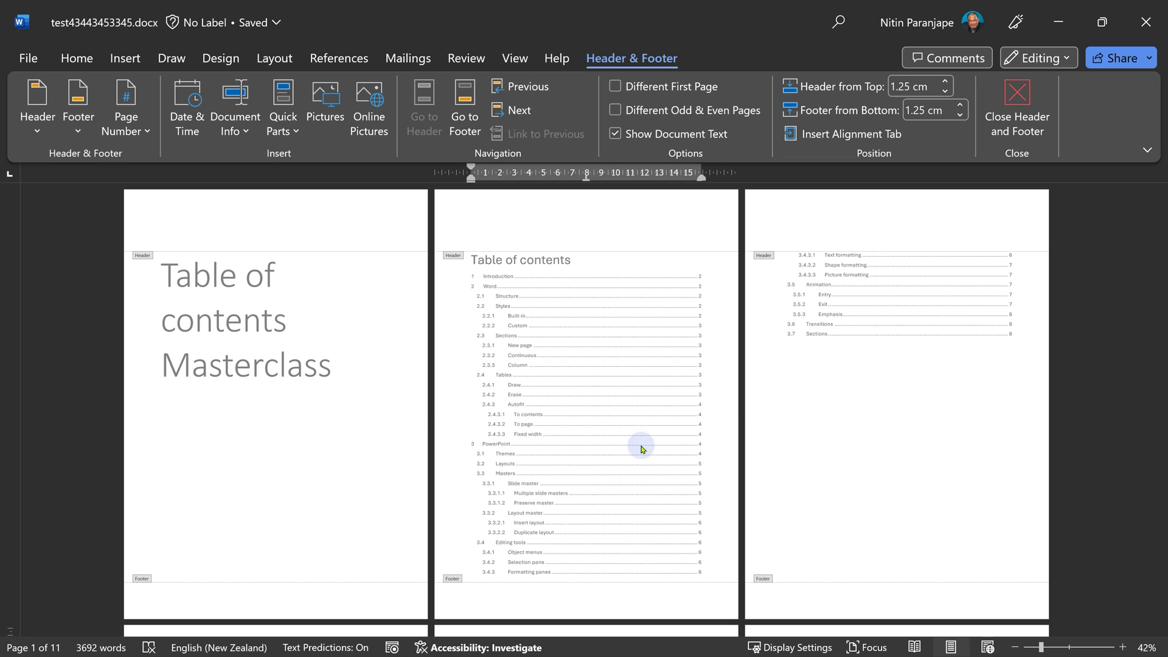
- Add Section to the status bar so it shows the current section number
right_click(47, 652)
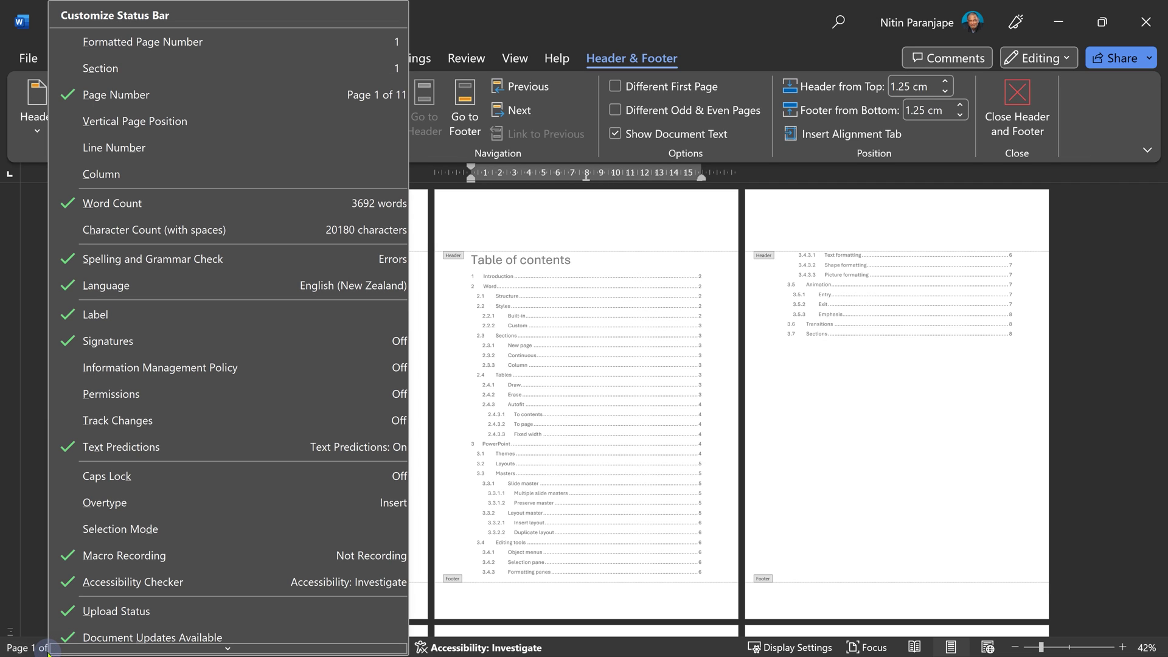
click(129, 66)
click(608, 373)
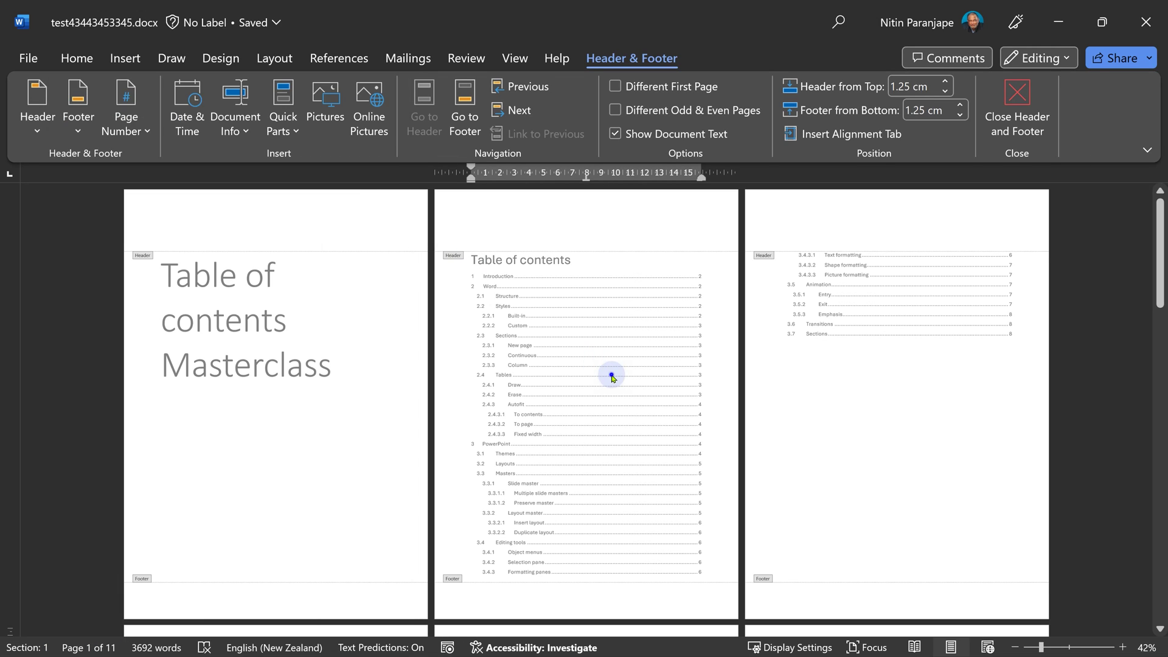
- Close header editing and jump from the title to the end of the document
double_click(608, 372)
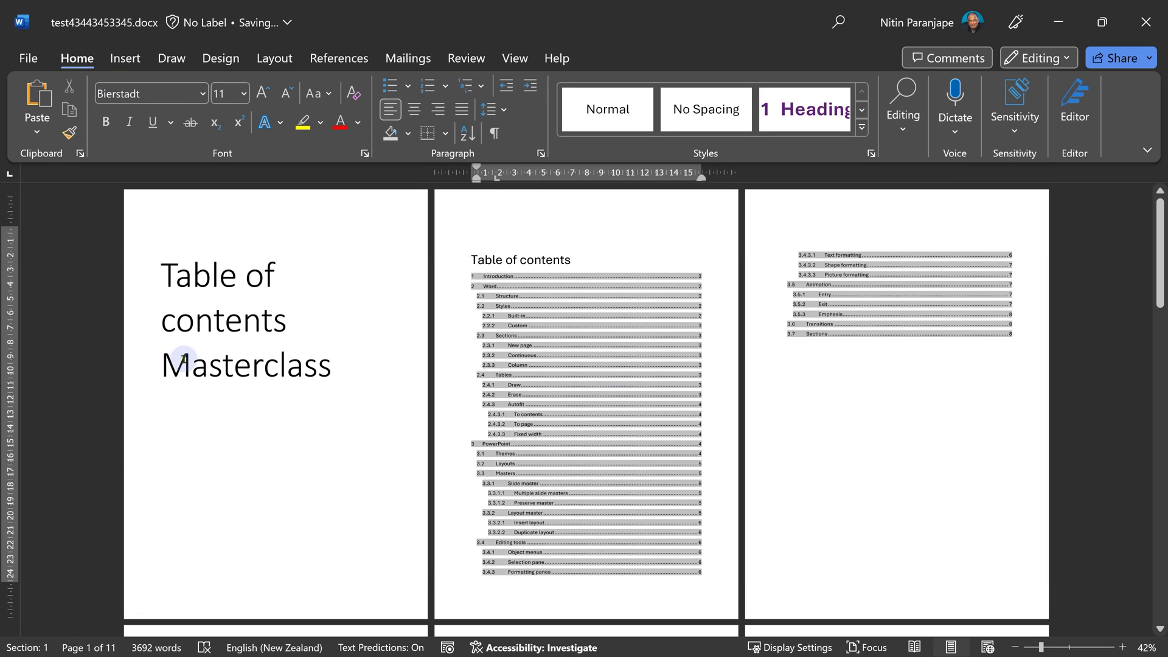
click(220, 274)
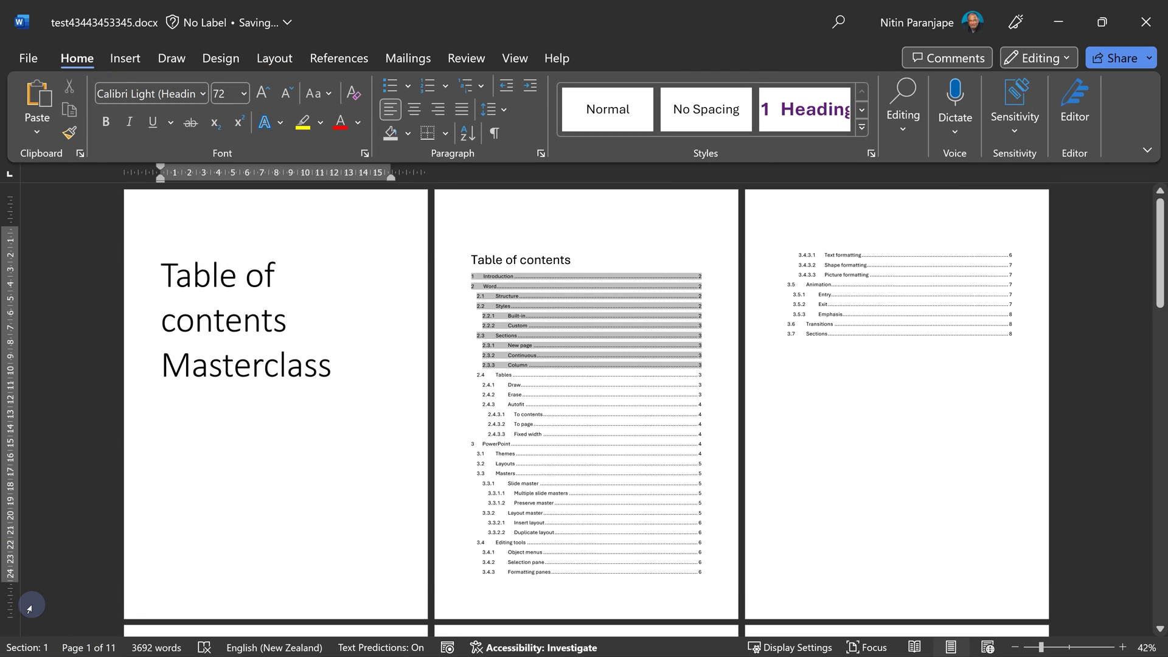
key(ctrl+End)
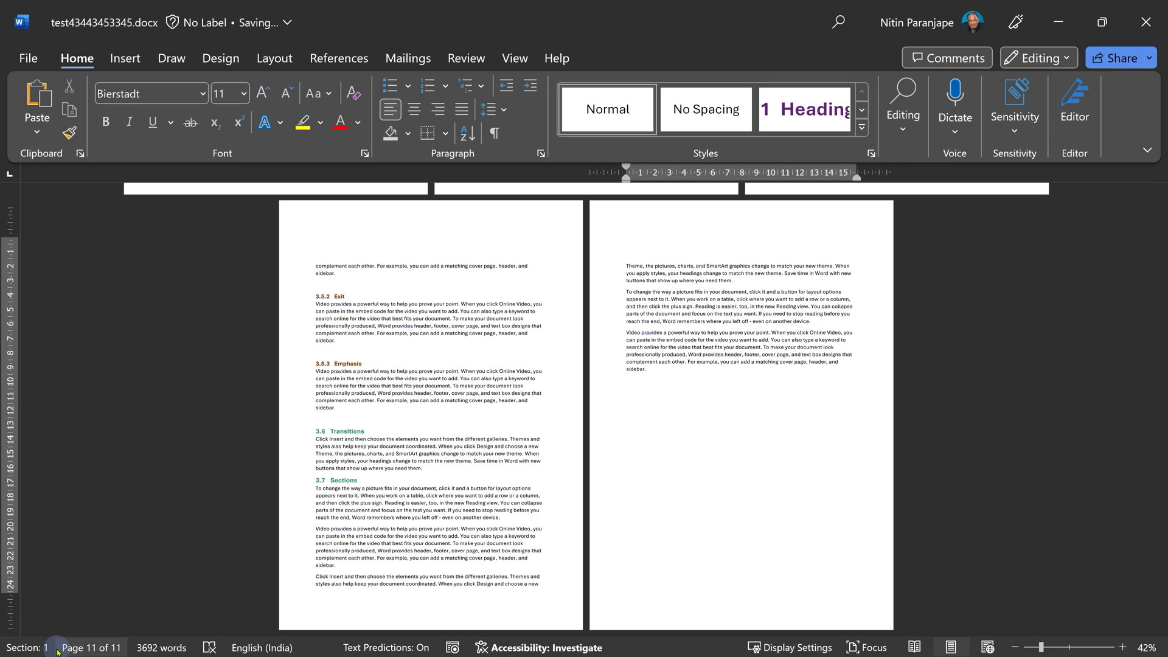
- Delete the page breaks after the title and after the contents, then add a blank line after 'Masterclass'
key(ctrl+Home)
click(196, 417)
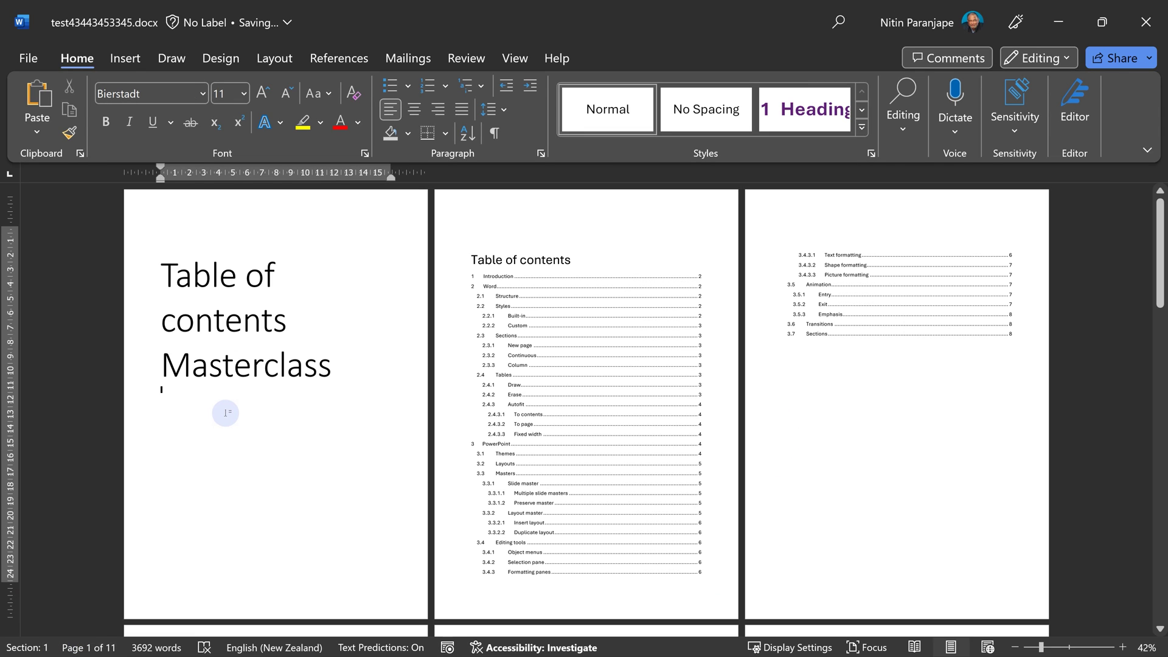
key(Delete)
click(479, 511)
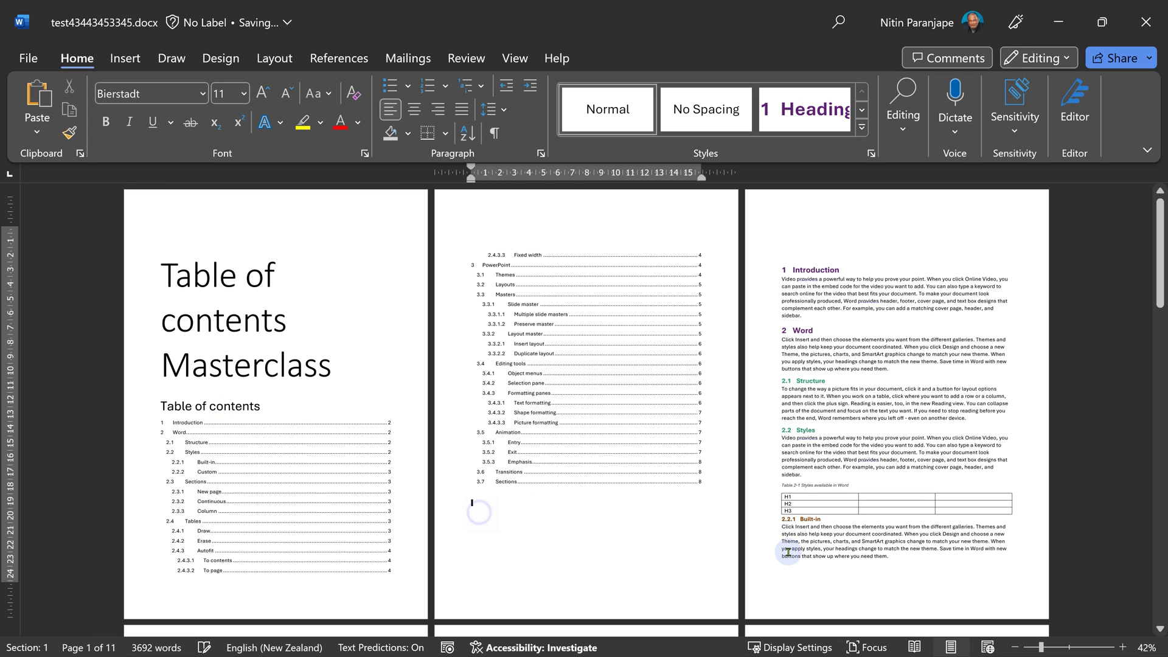
key(Delete)
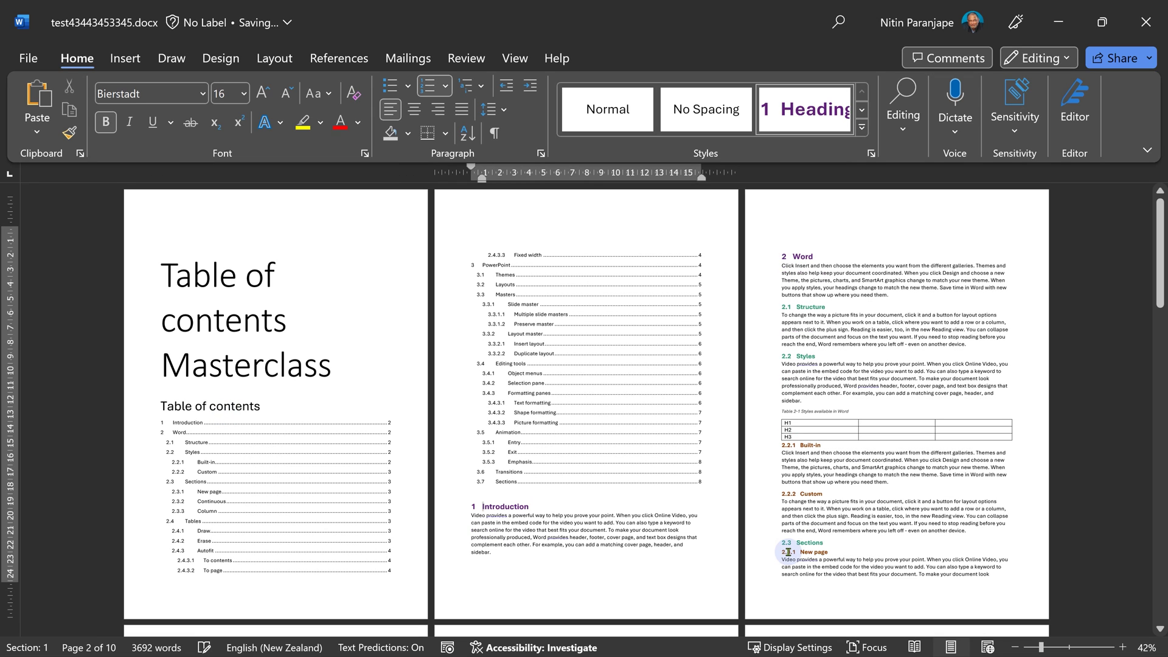
click(338, 368)
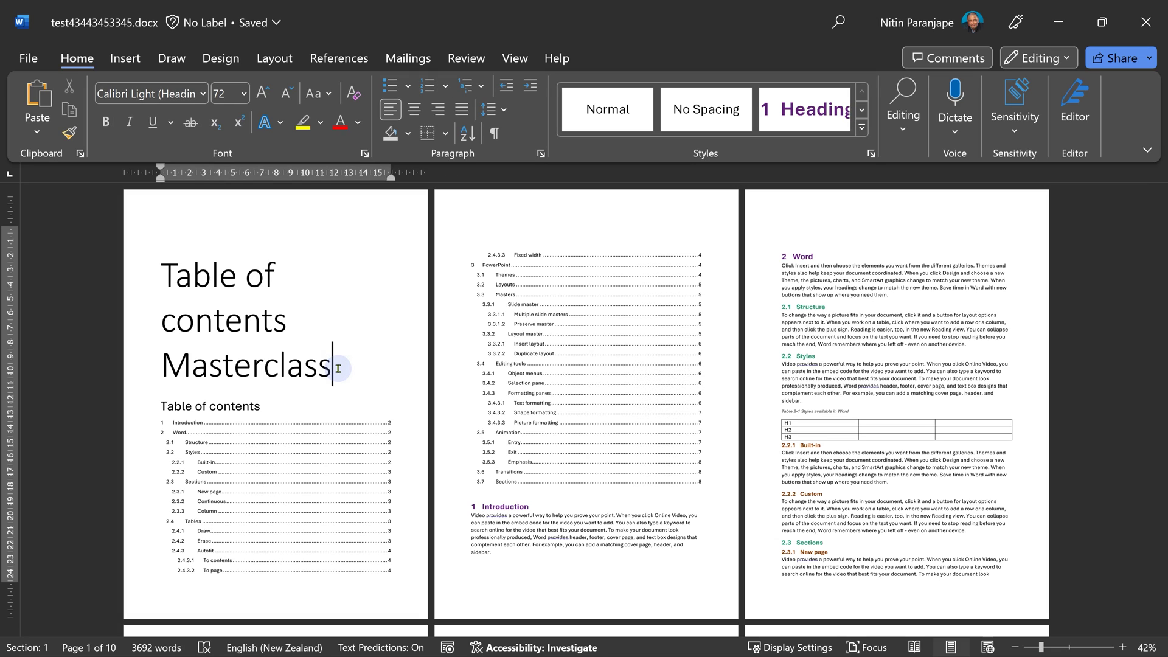
key(Return)
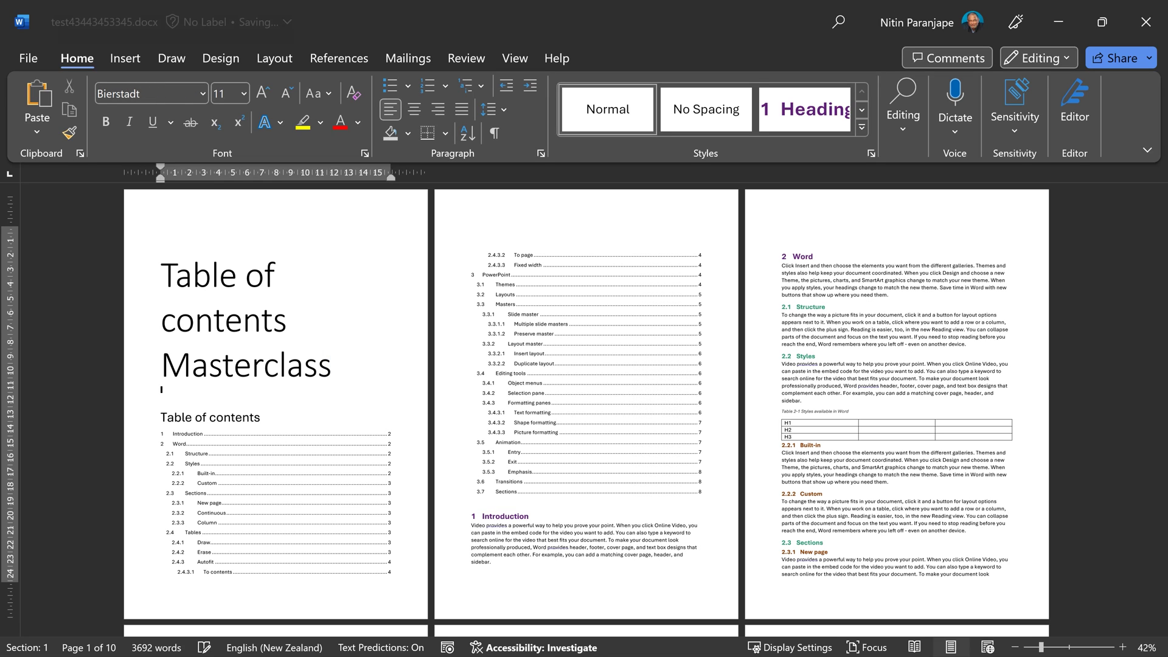
- Insert a Next Page section break so the title stands alone on its page
click(287, 57)
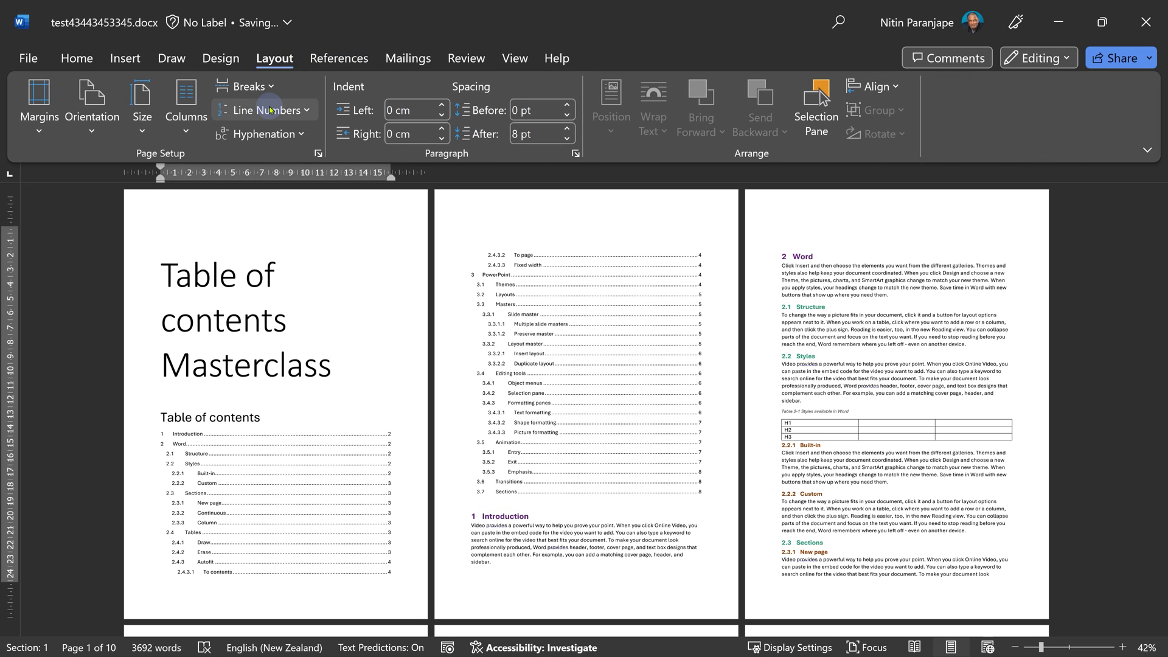
click(267, 89)
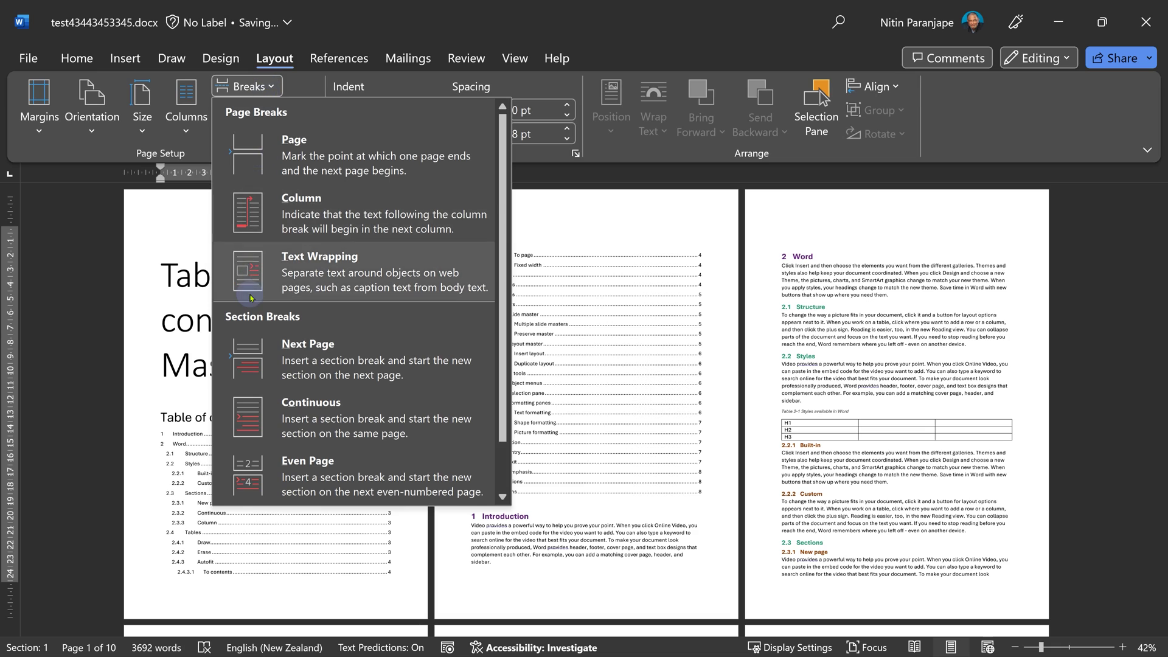
click(351, 368)
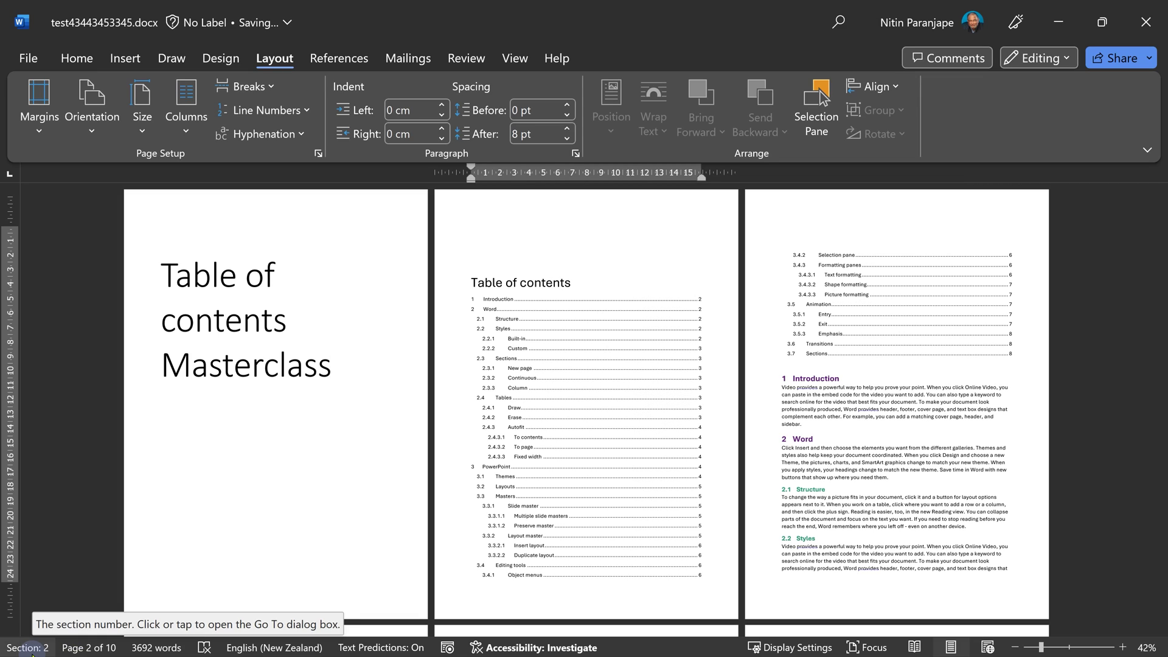
- Insert a Next Page section break before the Introduction heading so it starts section 3
click(797, 373)
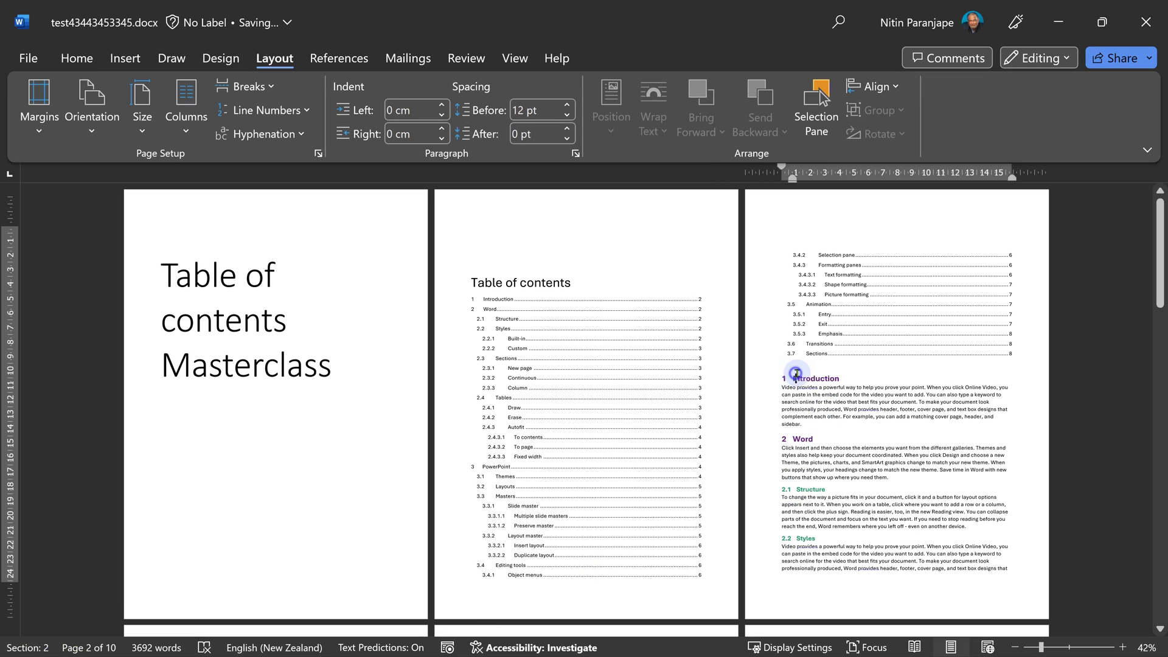
click(246, 87)
click(298, 354)
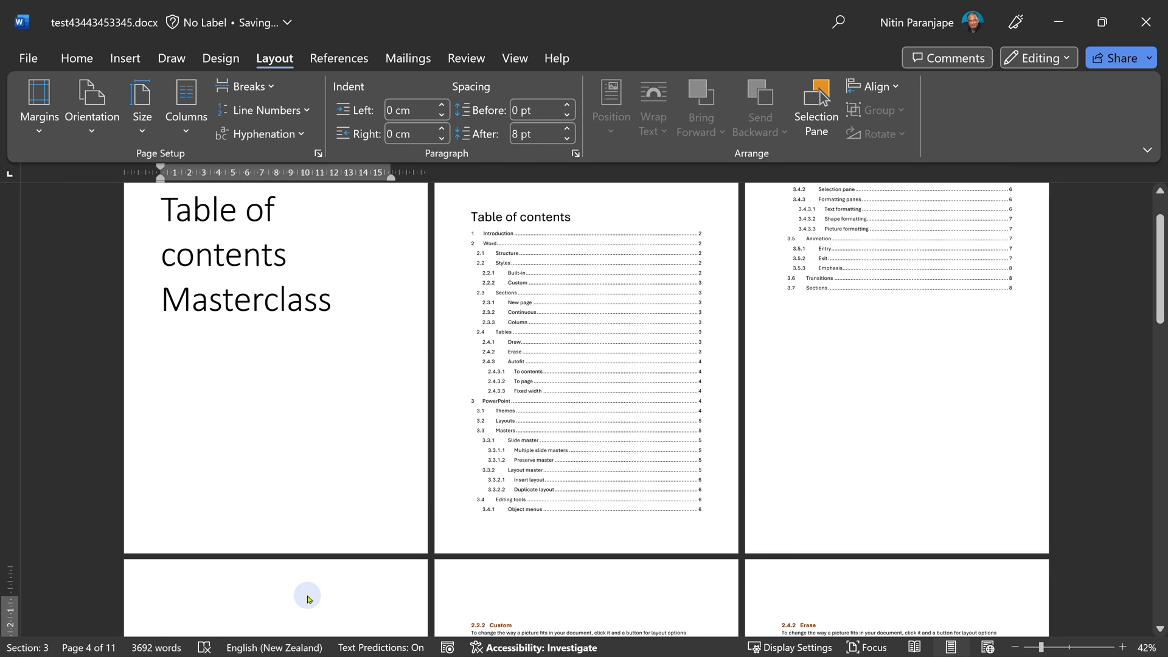
scroll(242, 569, down, 2)
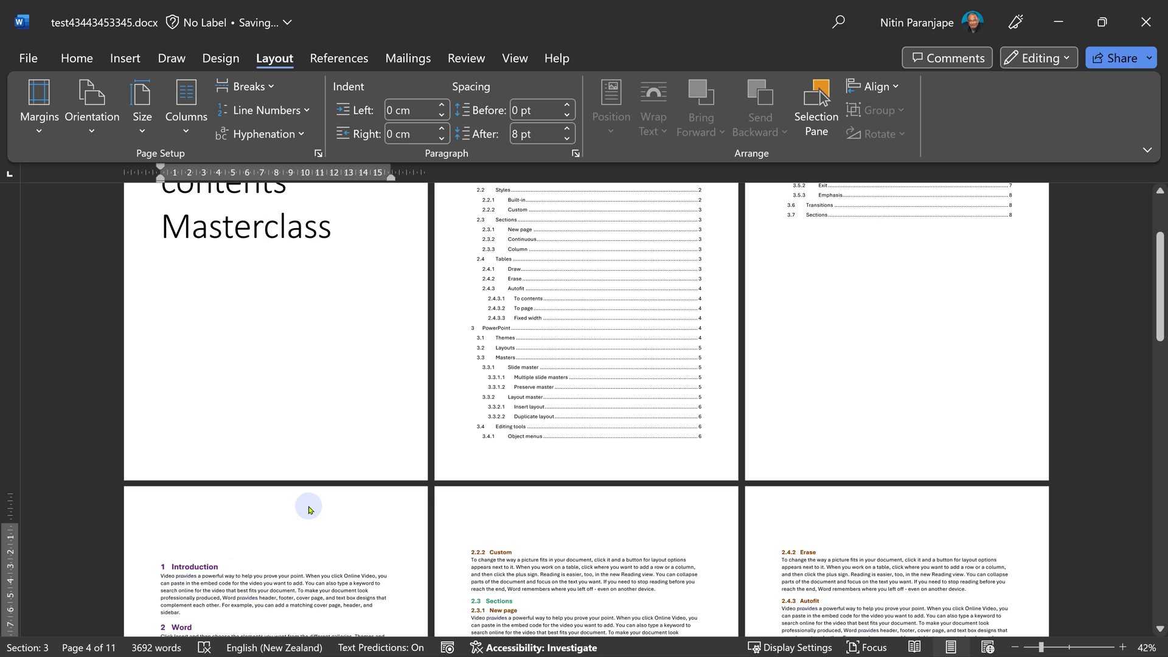
scroll(309, 510, up, 4)
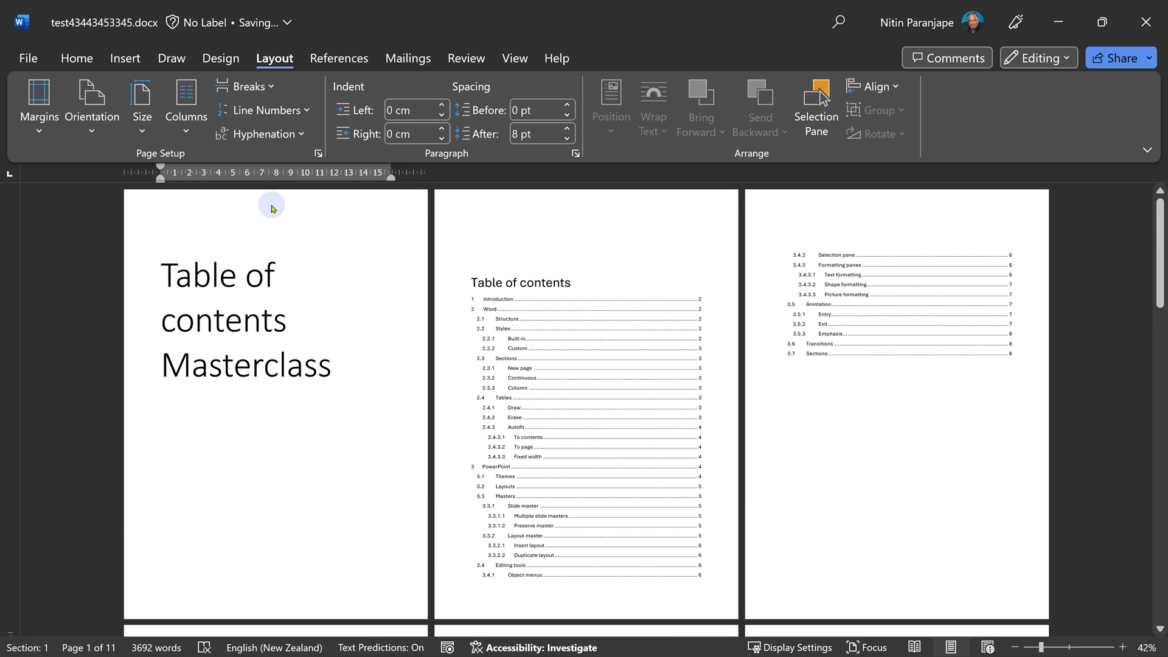
- Open the headers, insert a Plain Number 1 page number at the top, then delete it again
double_click(590, 225)
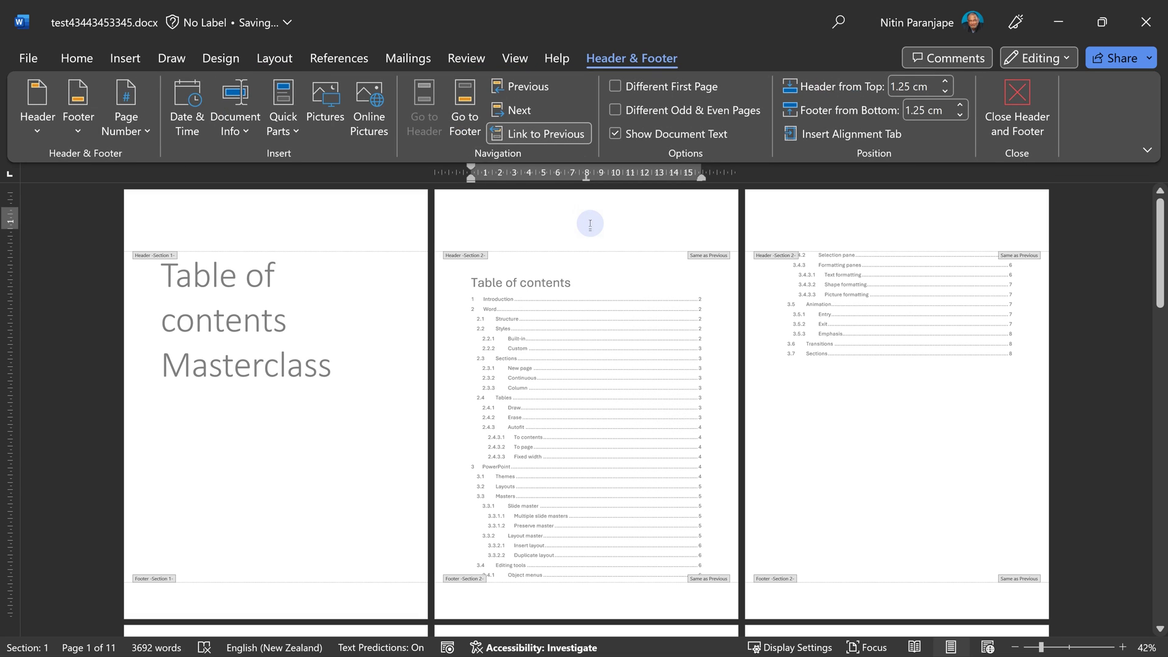
click(126, 110)
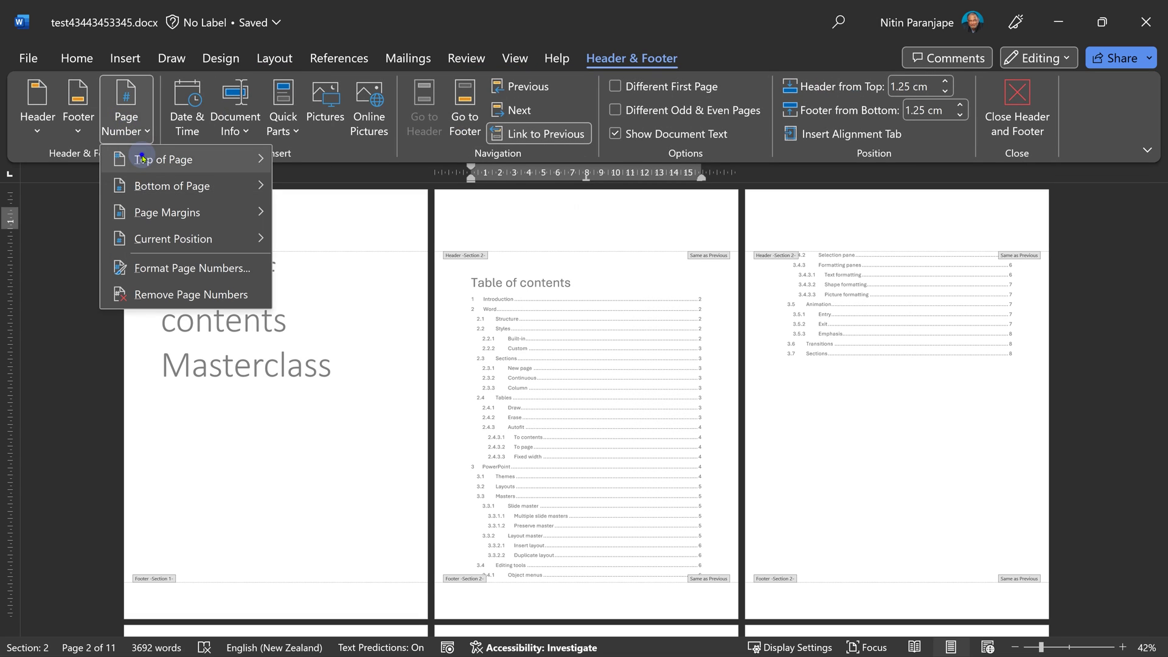
mouse_move(149, 159)
click(302, 228)
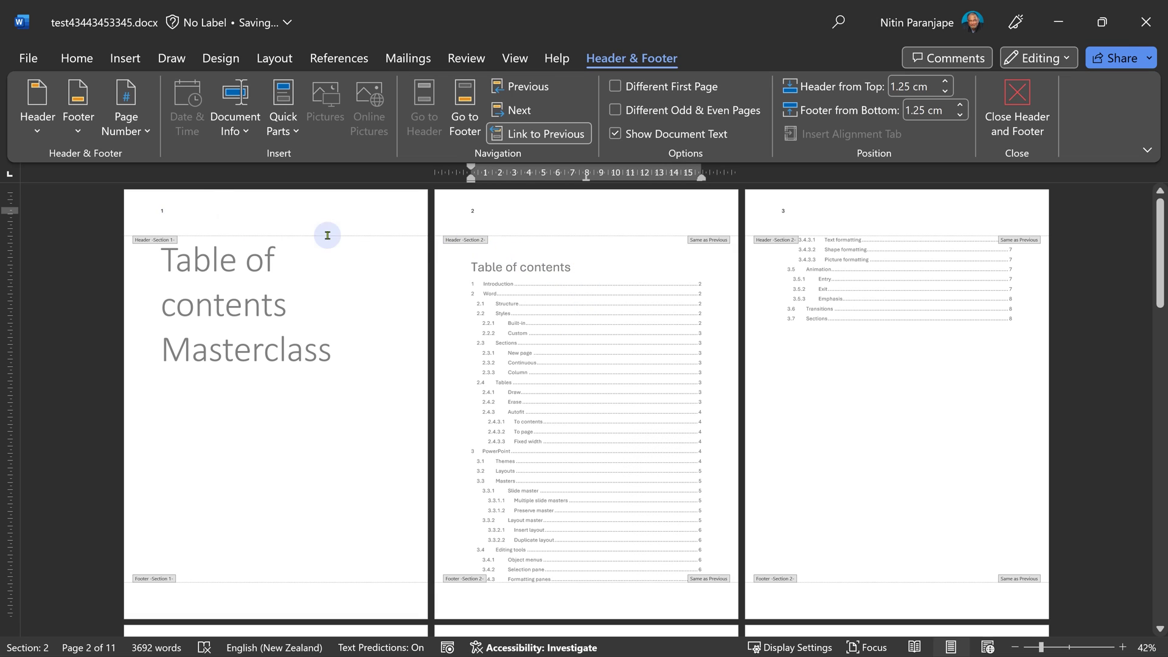
scroll(787, 464, down, 3)
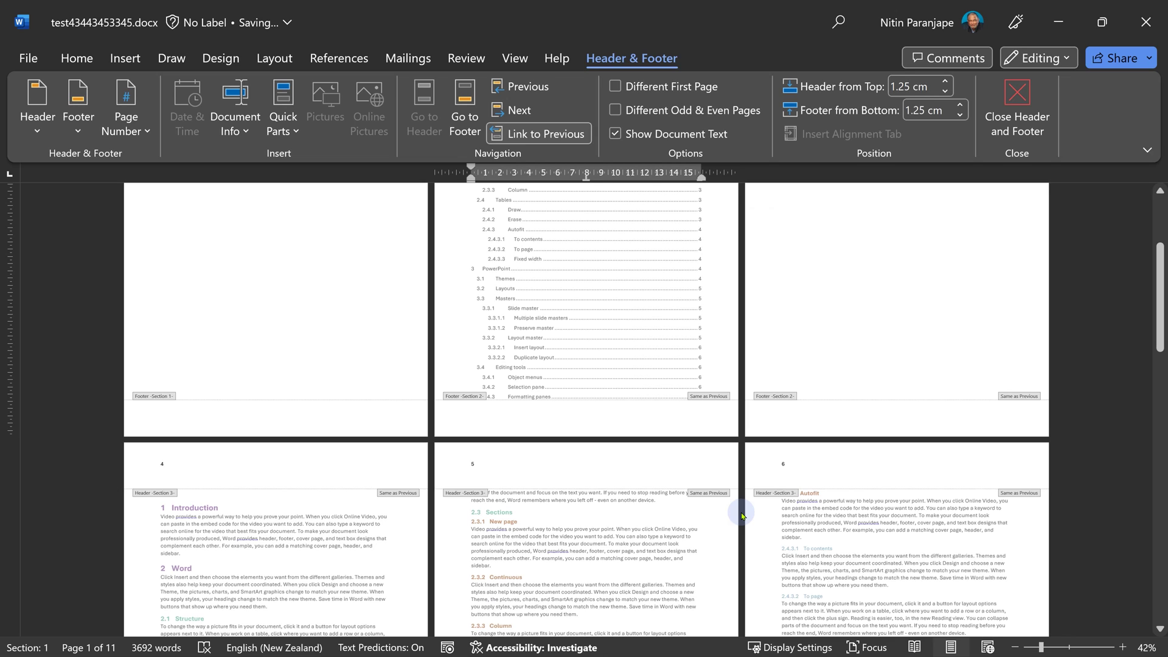
scroll(741, 516, up, 3)
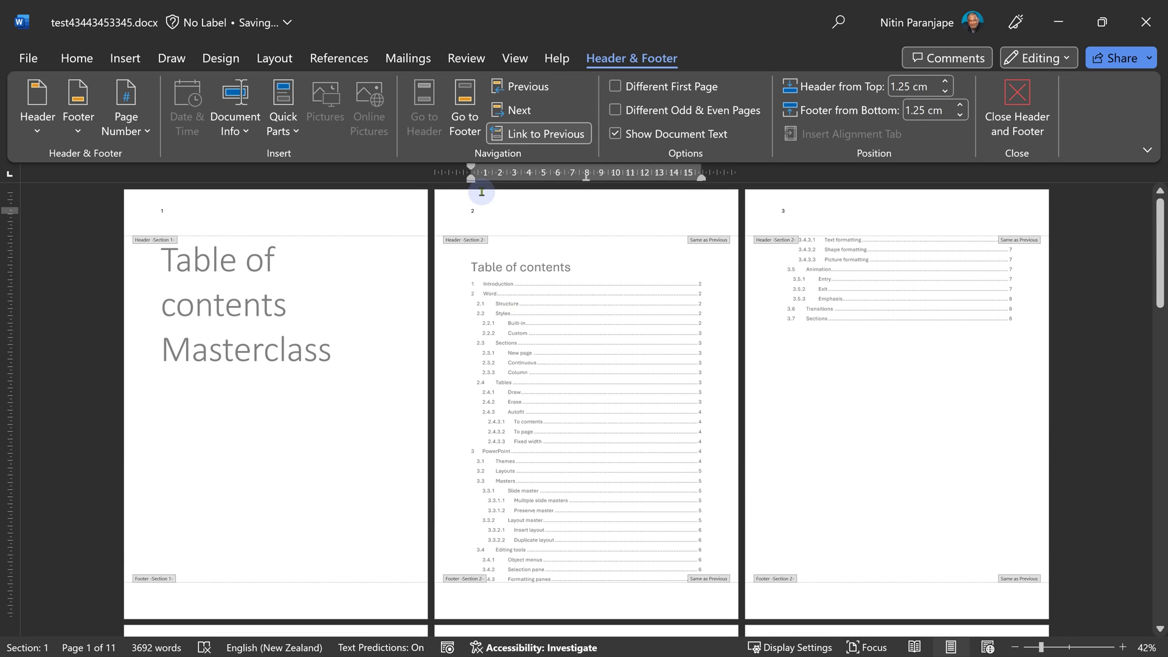
click(493, 212)
key(BackSpace)
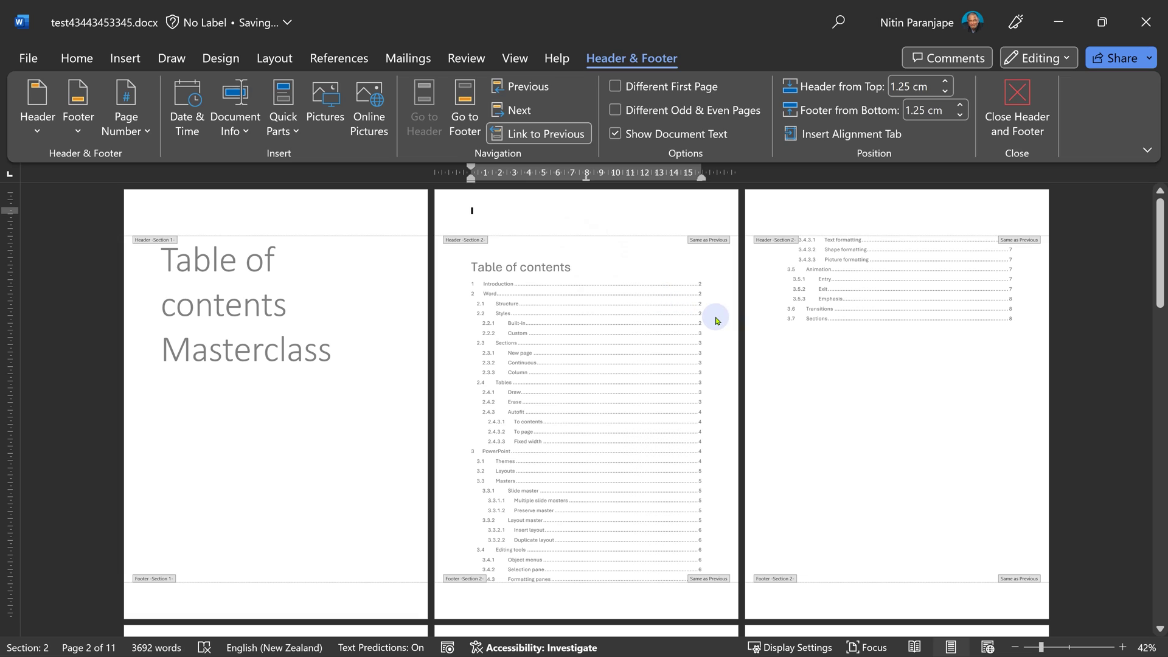
ctrl+scroll(1030, 313, up, 9)
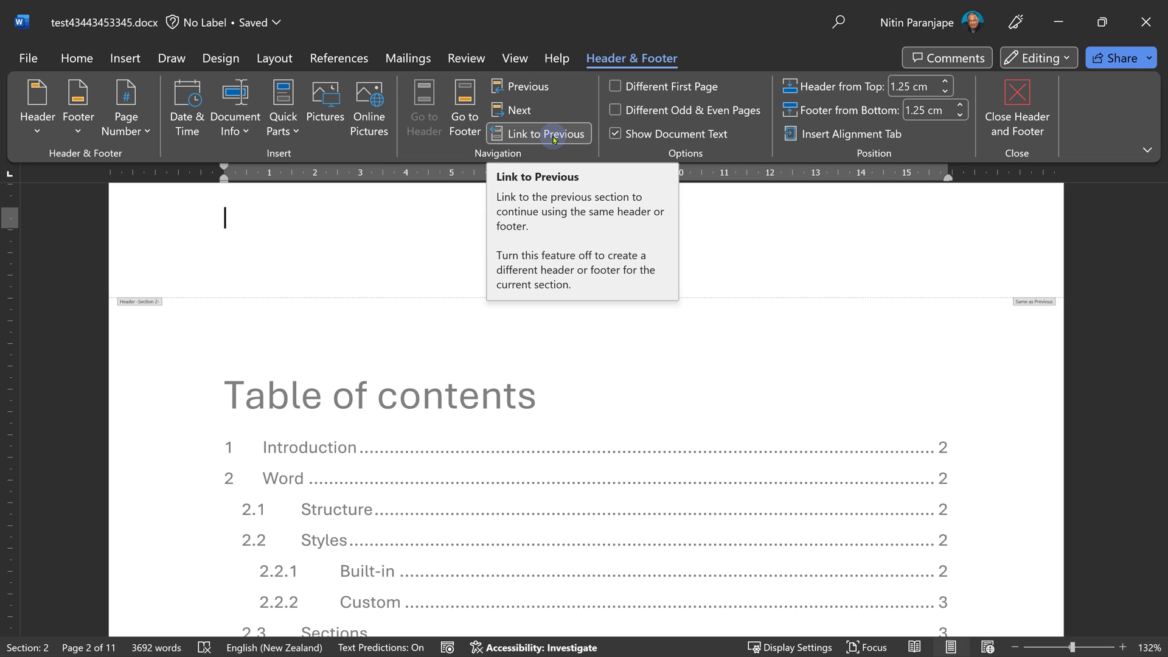
- Unlink the header from the previous section and insert a Plain Number 1 in the contents section header
click(553, 138)
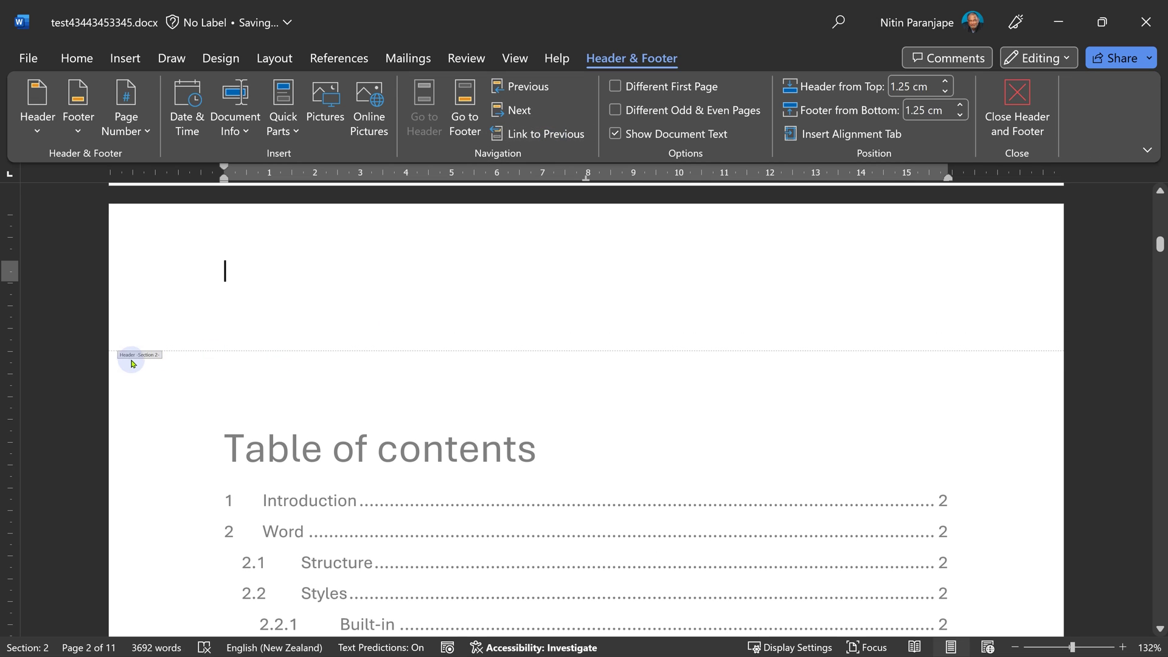
scroll(350, 334, up, 10)
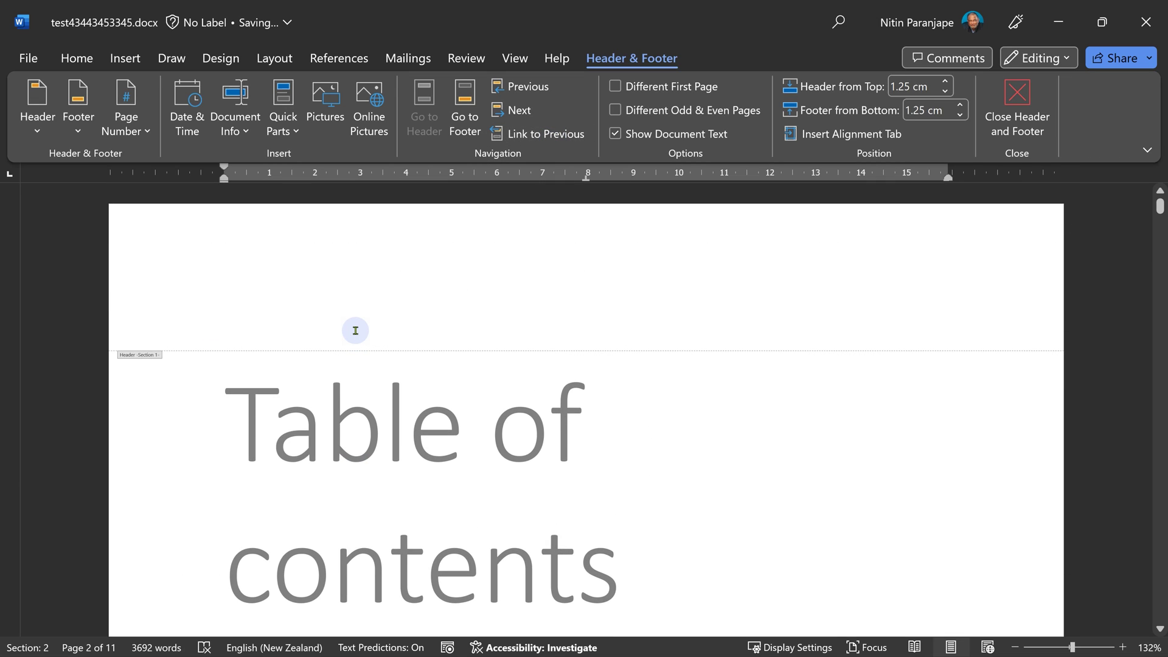
click(516, 110)
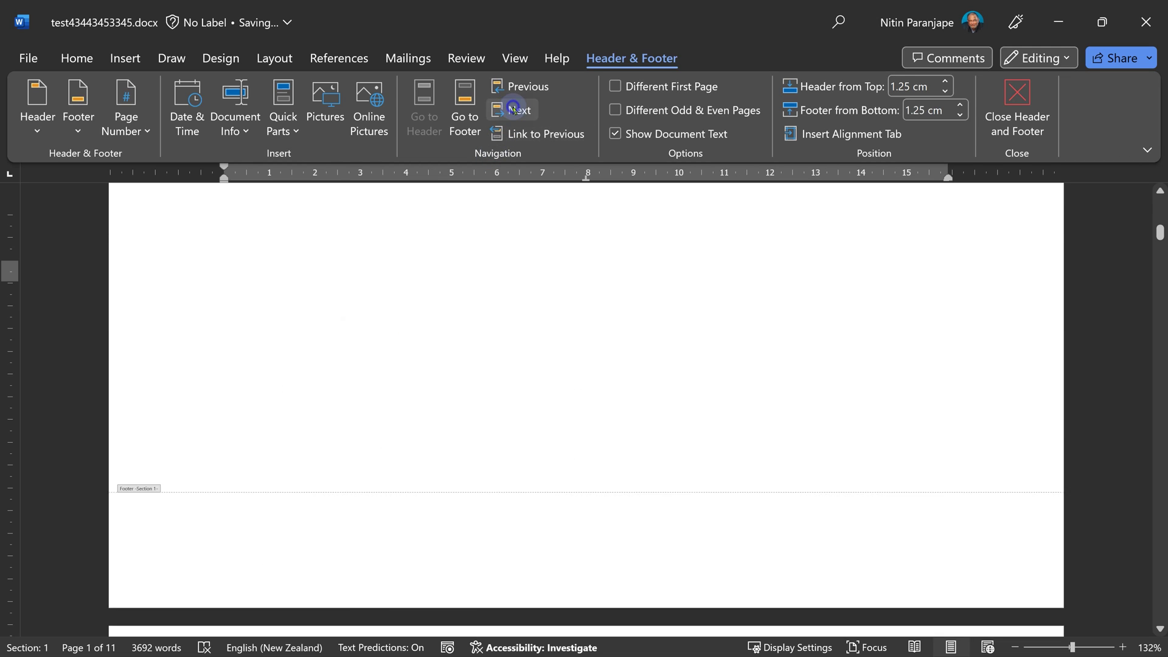
click(109, 125)
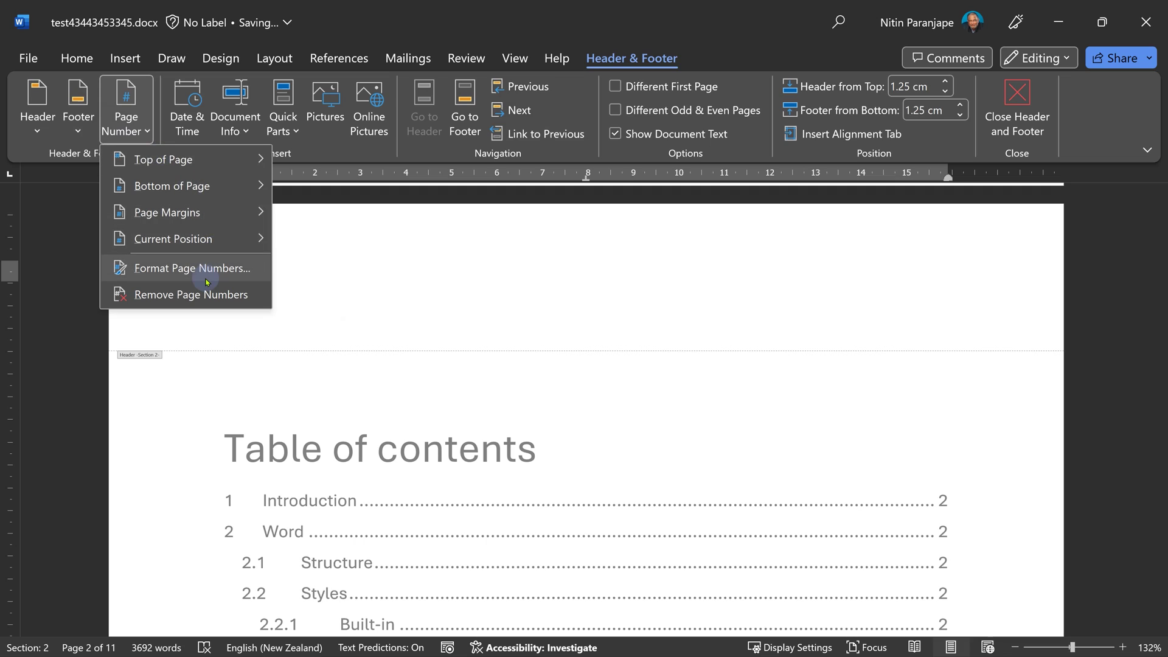
mouse_move(209, 160)
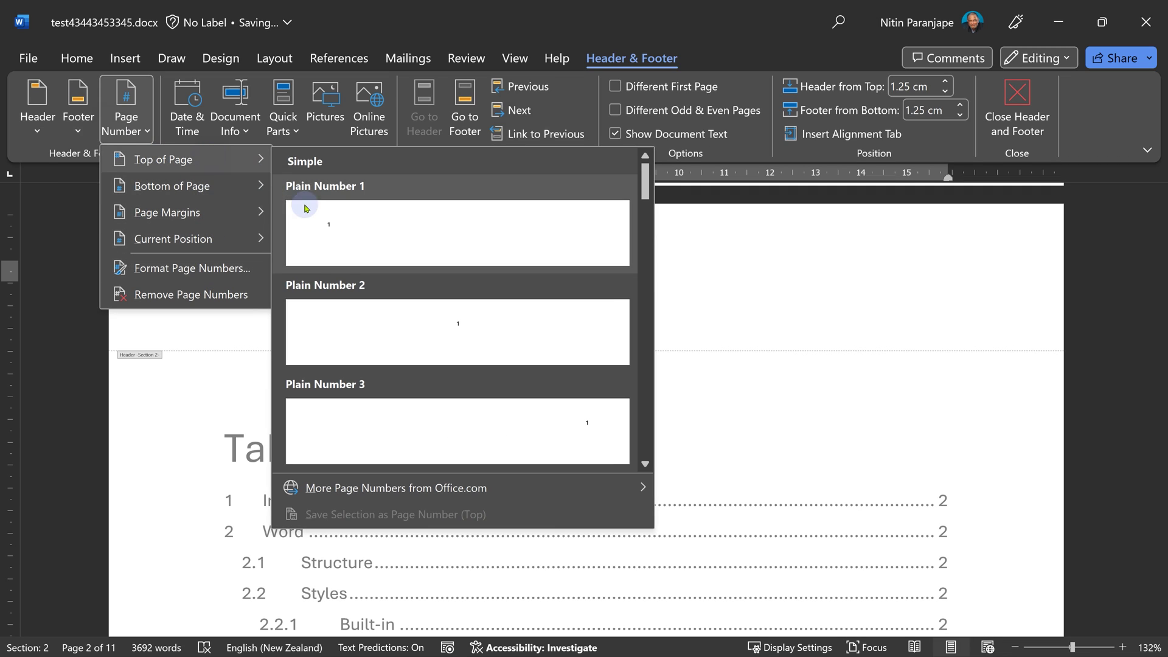
click(316, 223)
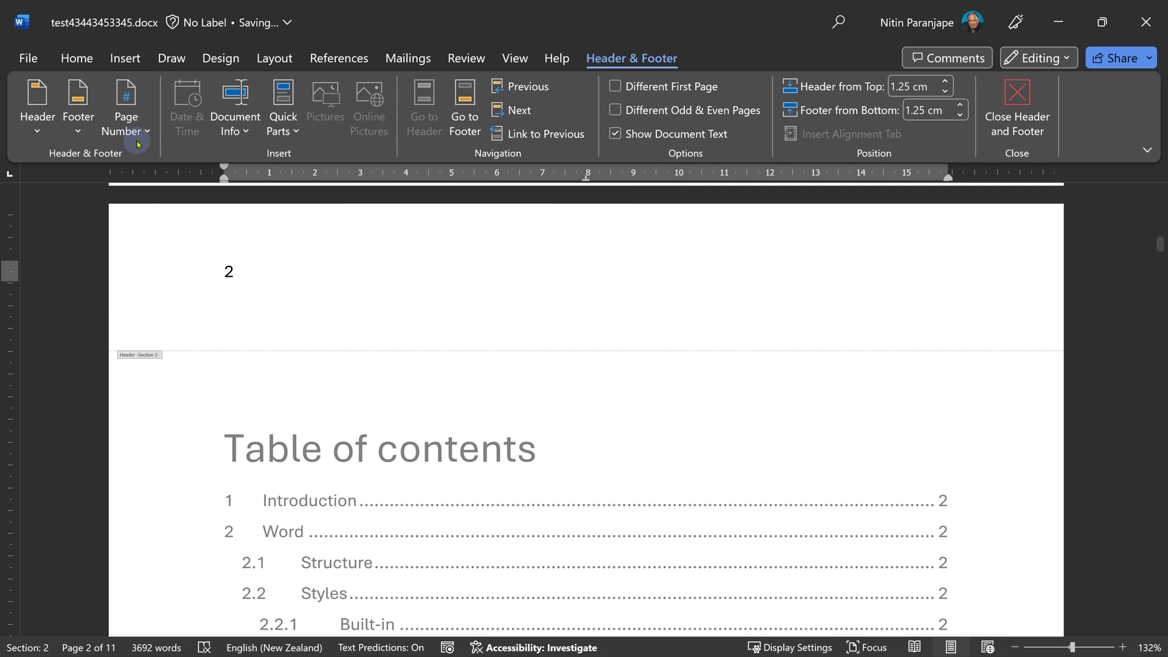
- Format the contents page numbers as lowercase Roman numerals i, ii, iii, starting at i
click(127, 124)
click(162, 267)
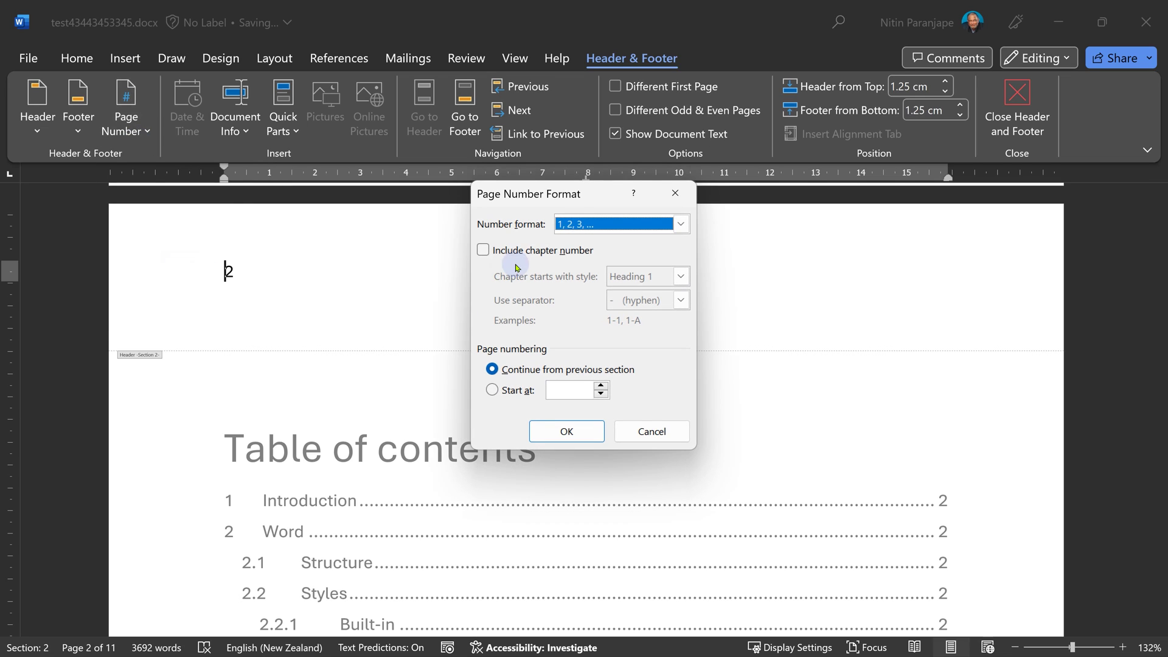
click(581, 224)
click(578, 292)
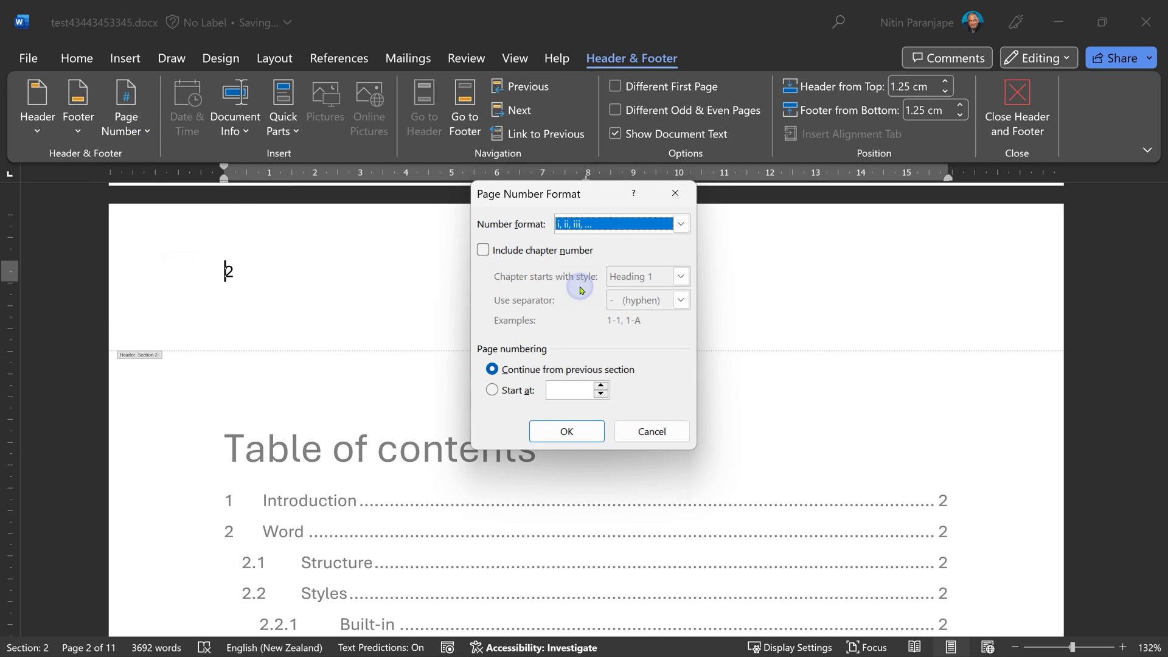
click(508, 390)
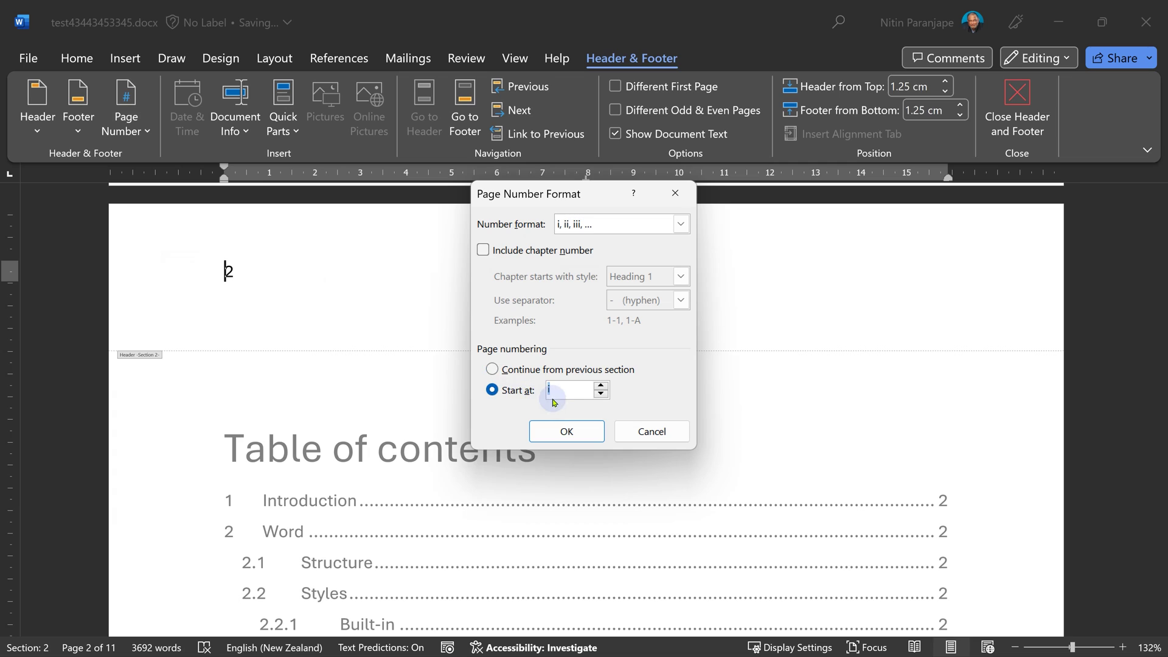
click(556, 429)
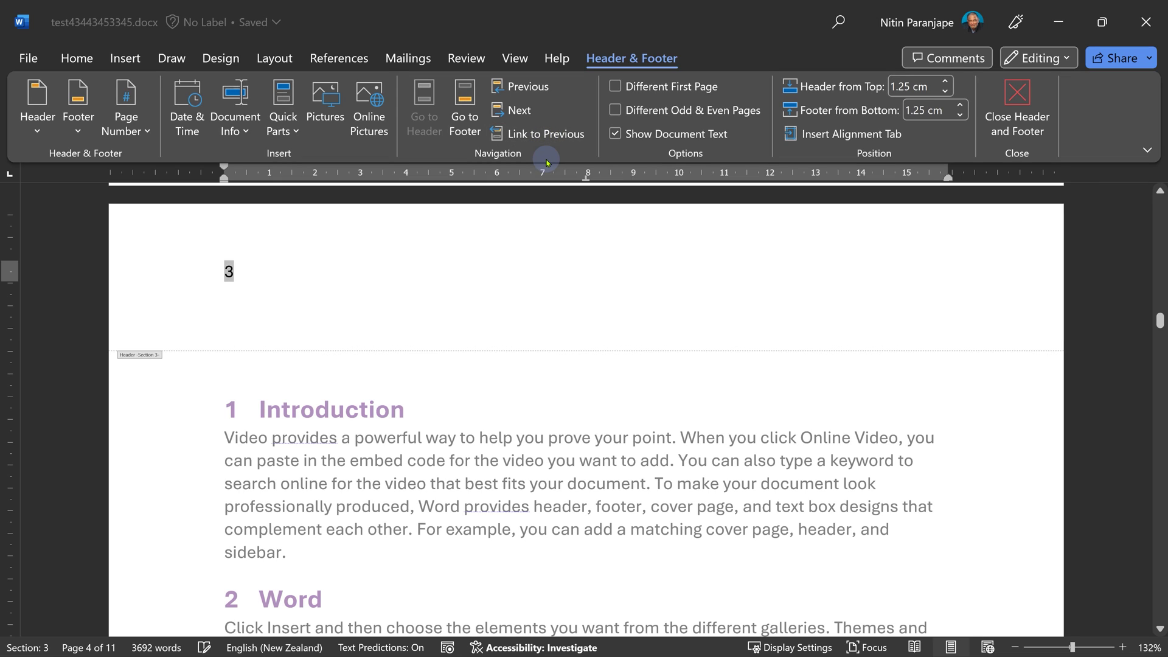
- Type 'Page' before the header number and enlarge the header text
text(Page)
key(Home)
key(shift+End)
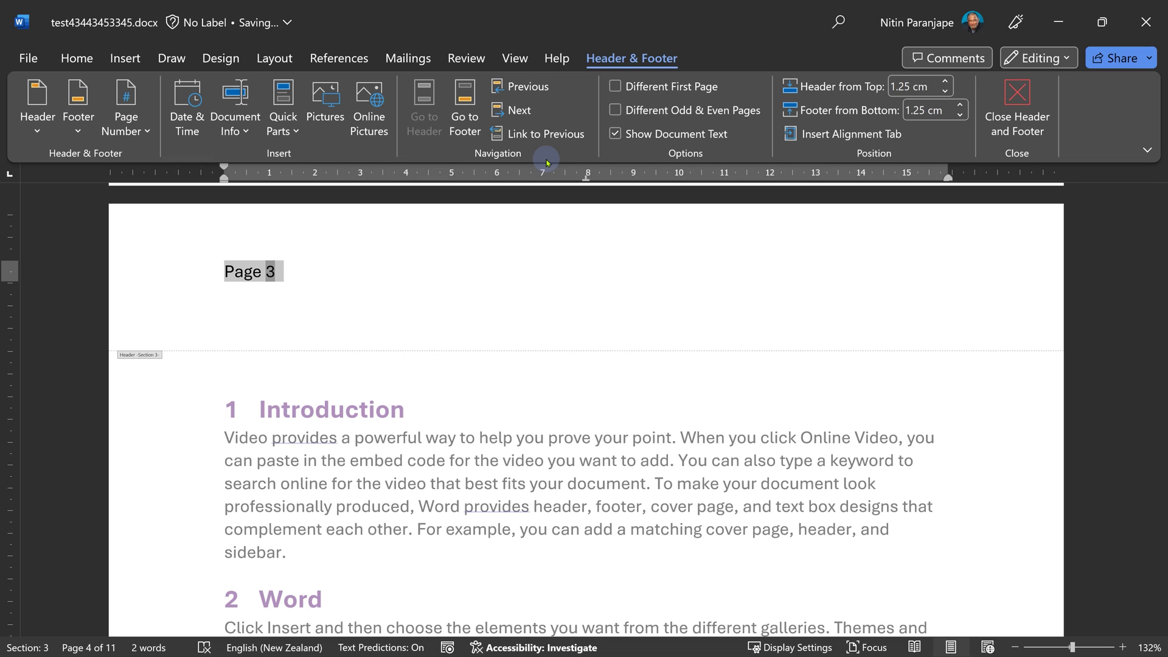
key(ctrl+shift+period)
key(ctrl+shift+period)
key(ctrl+shift+period)
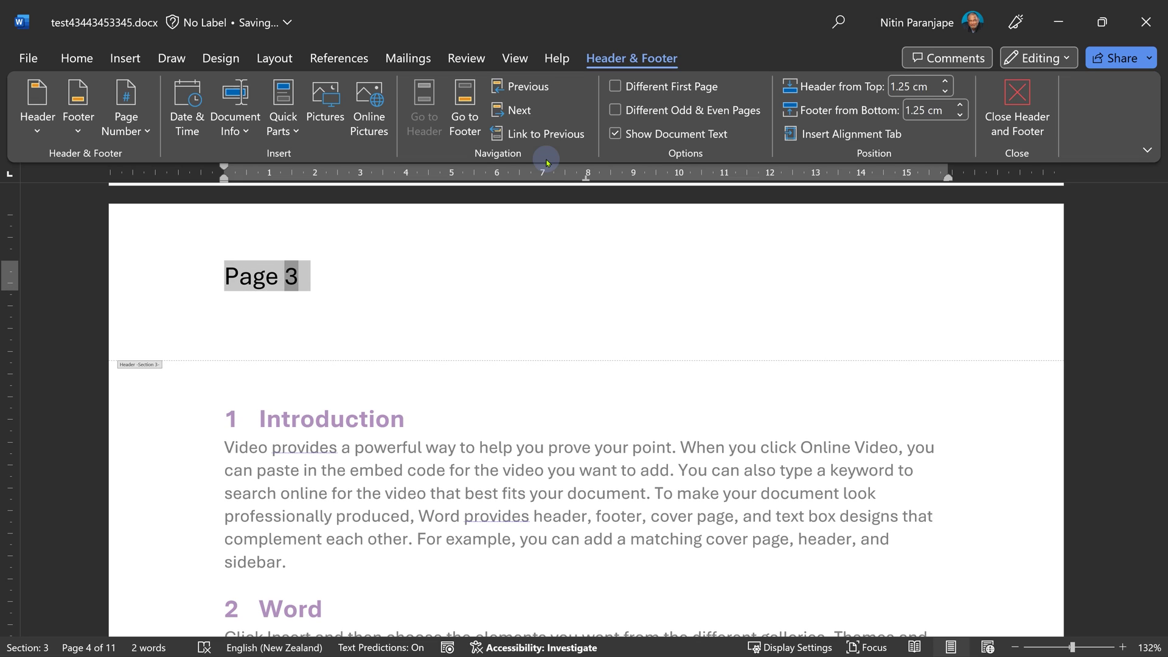
- Restart the body page numbering at 1 so the header reads Page 1
click(126, 109)
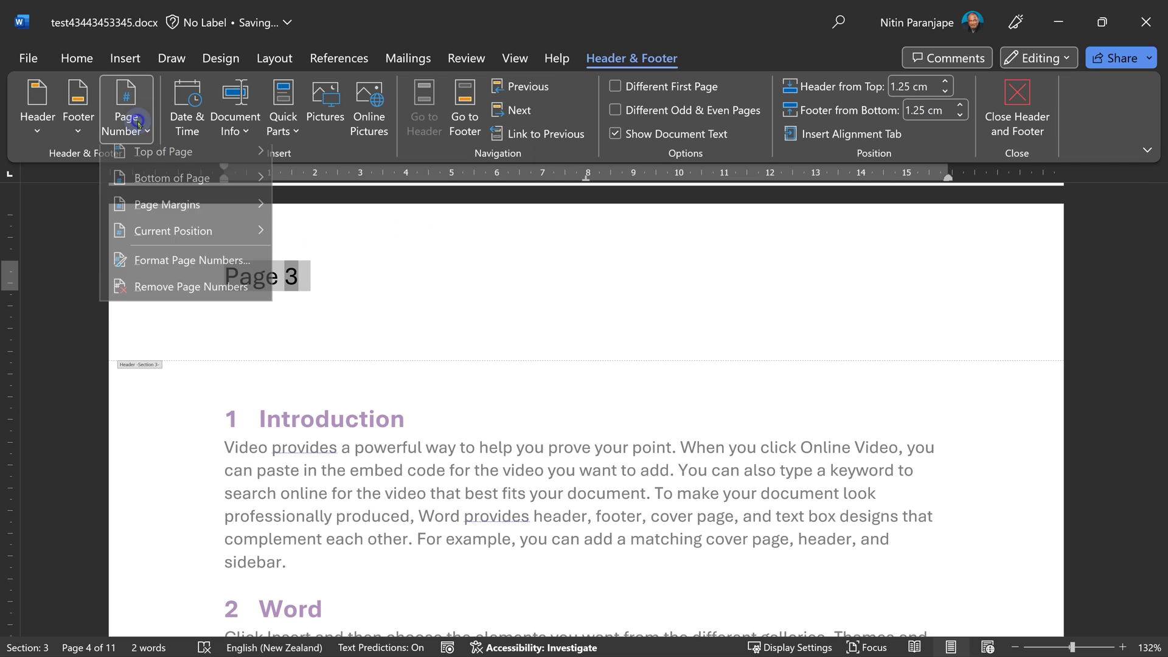
click(175, 262)
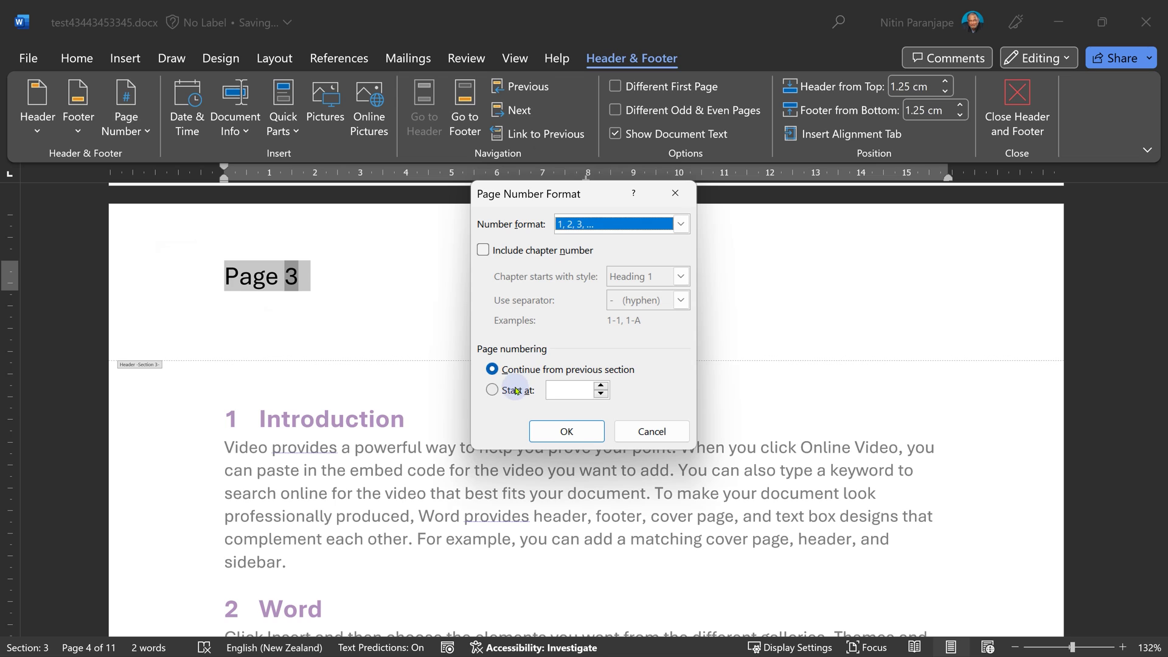
click(516, 390)
click(563, 430)
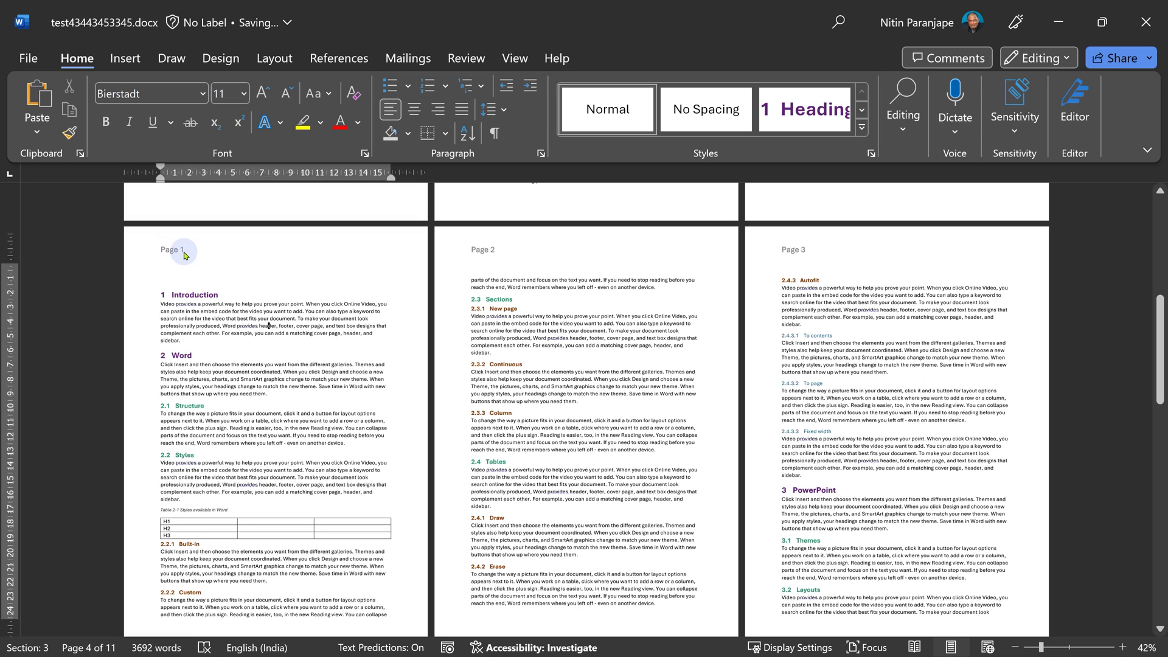
- Turn on Different First Page for the Introduction so its first page has an empty header, then close headers
click(291, 348)
double_click(304, 252)
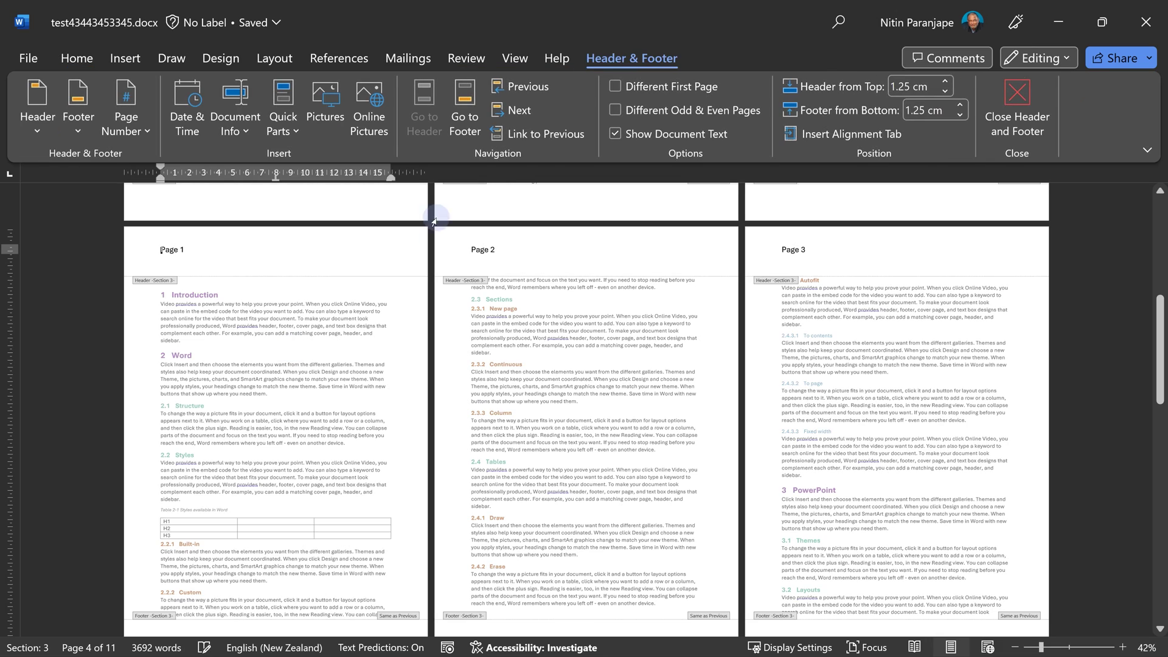
click(697, 86)
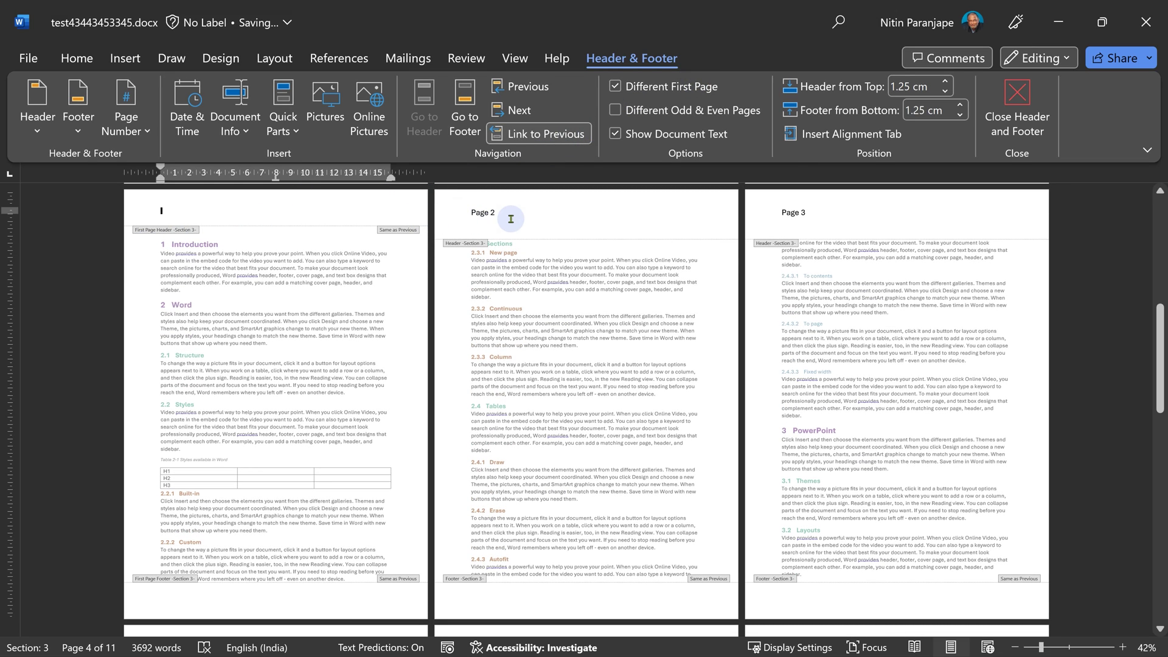
double_click(527, 318)
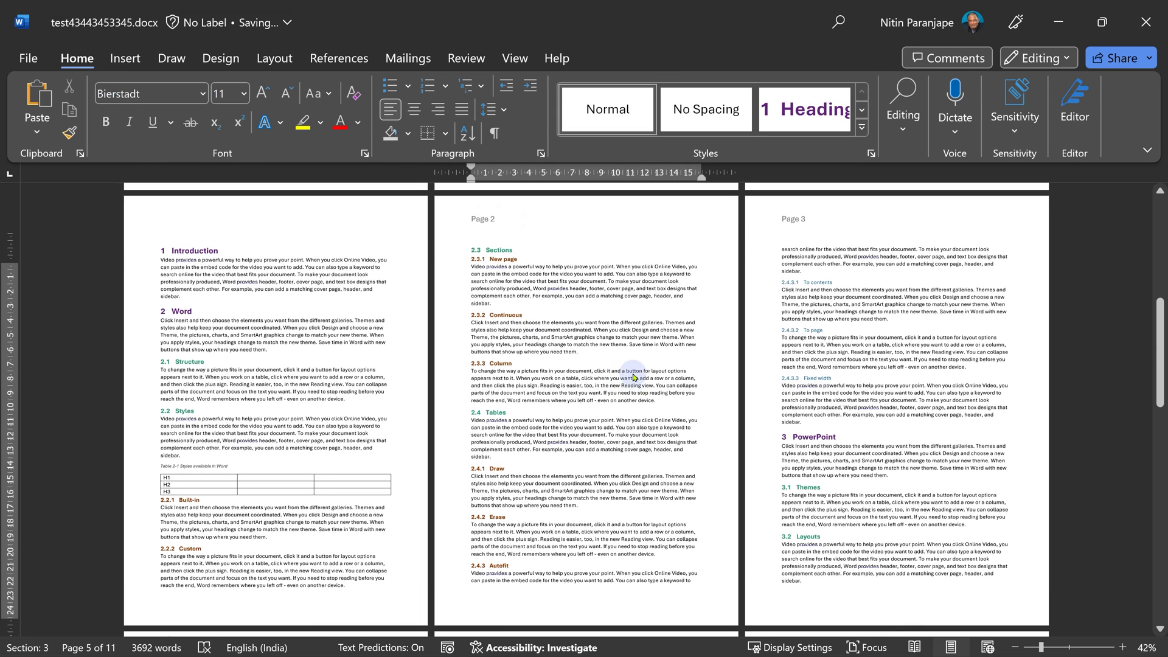
key(ctrl+Home)
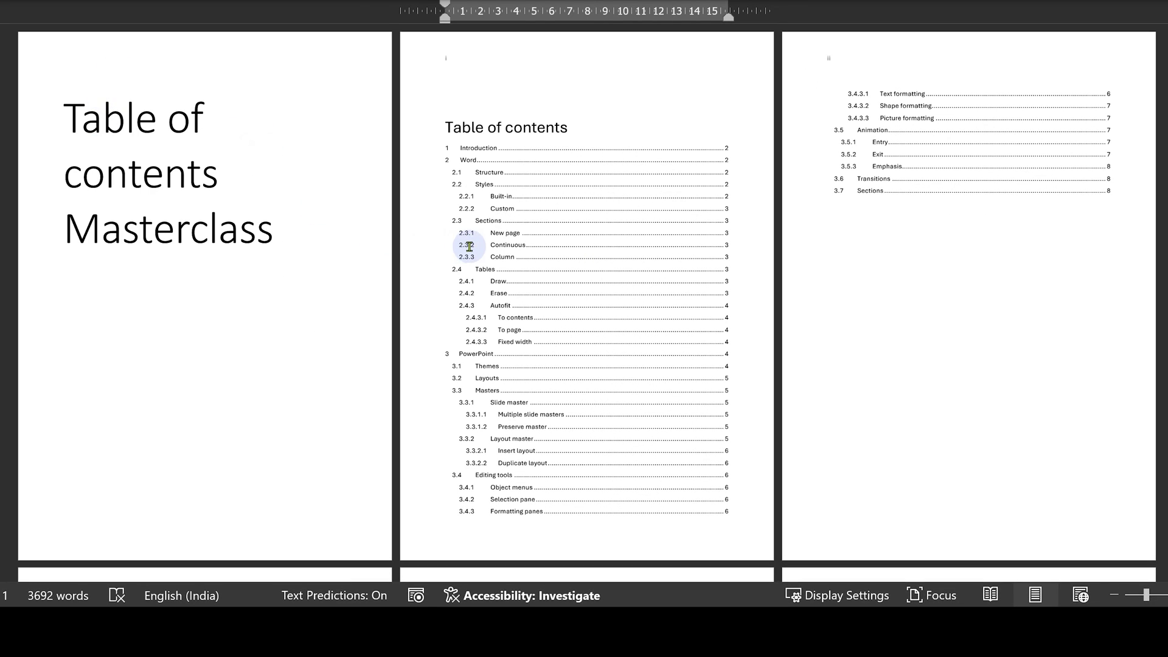
scroll(633, 284, down, 10)
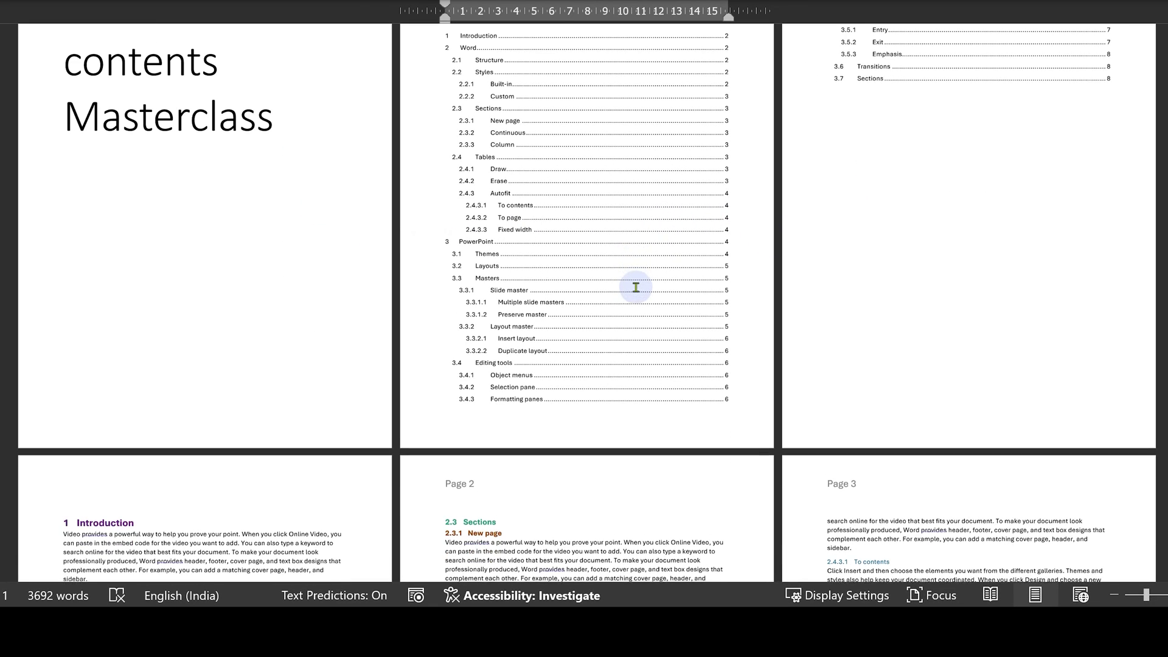
scroll(635, 287, down, 2)
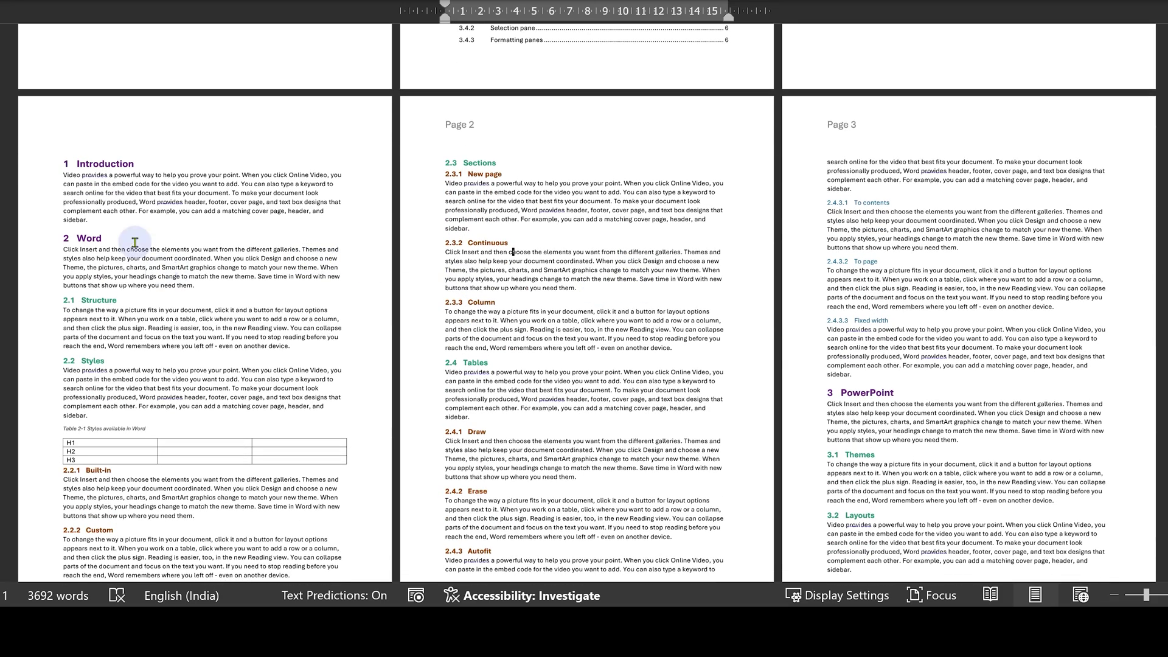